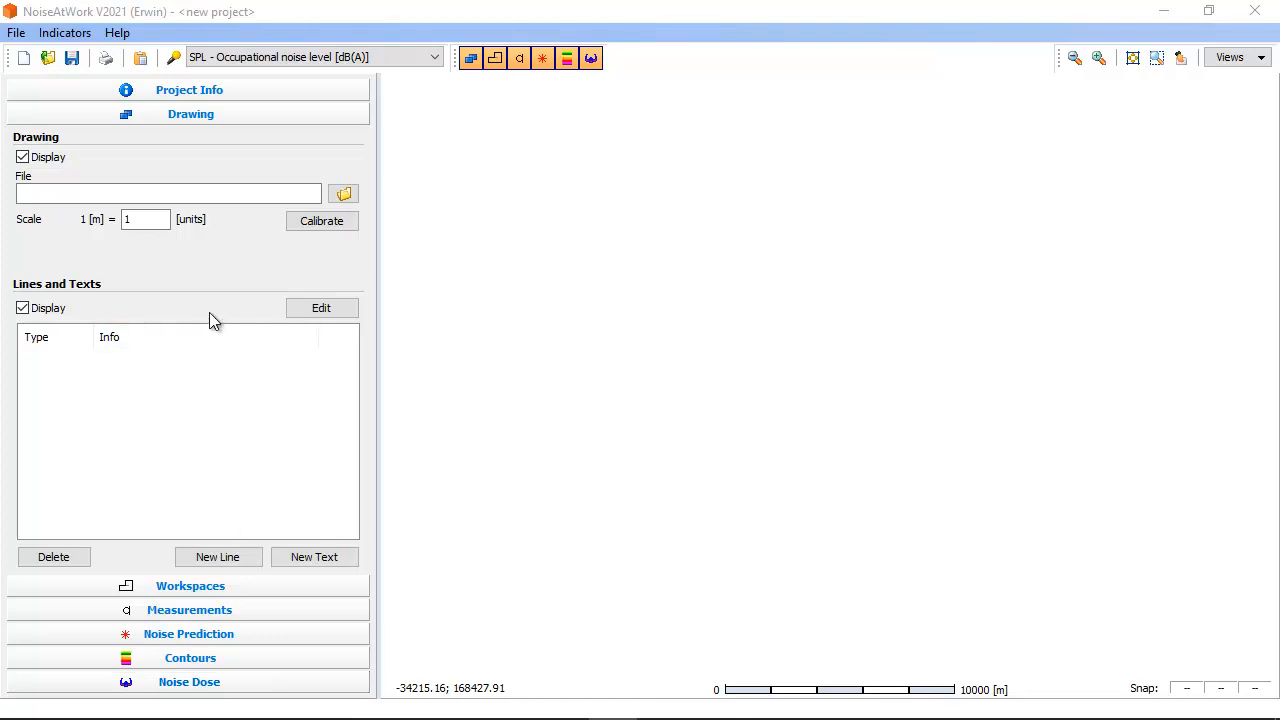
Step: Load Training.dwg as the project's background drawing
left_click(345, 194)
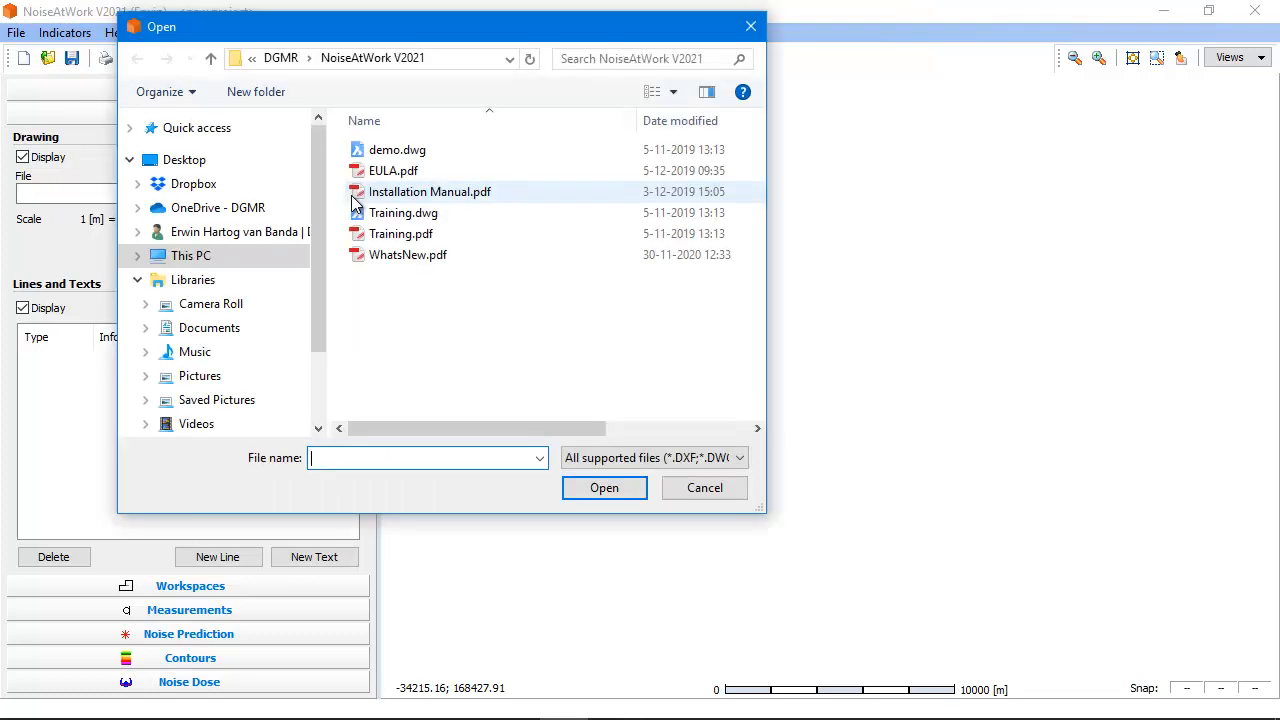
left_click(741, 458)
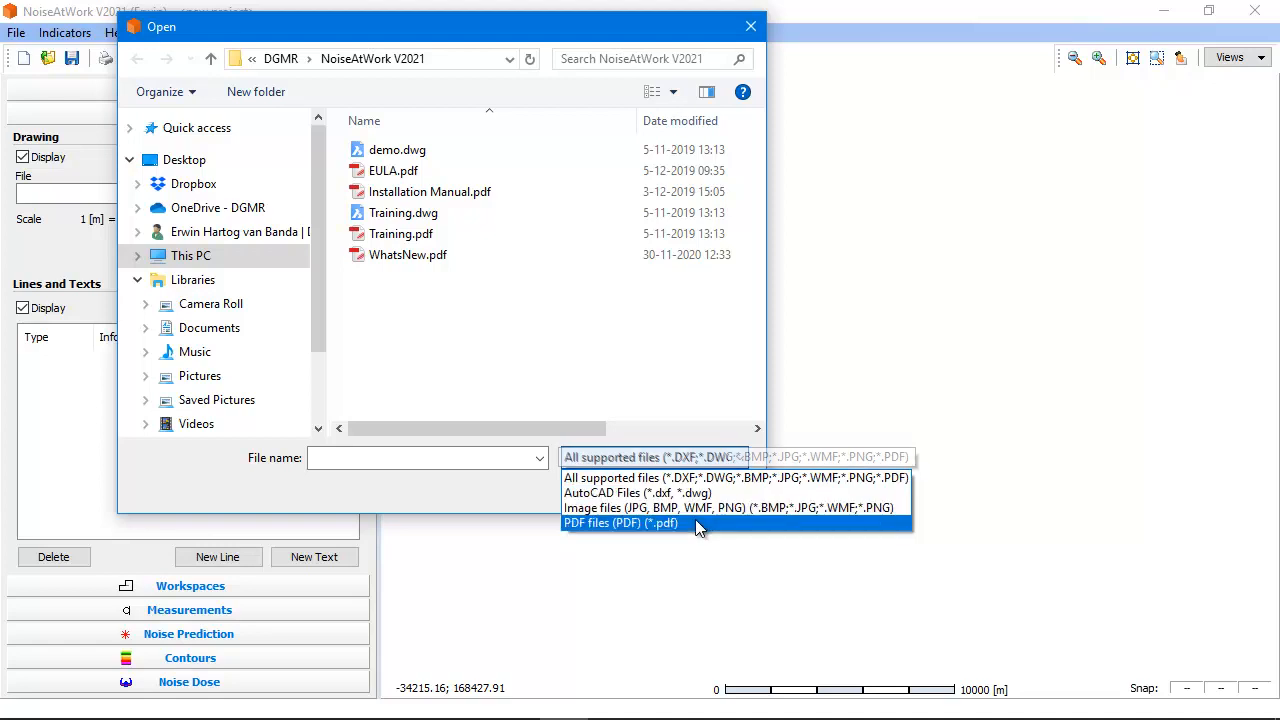
key("Escape")
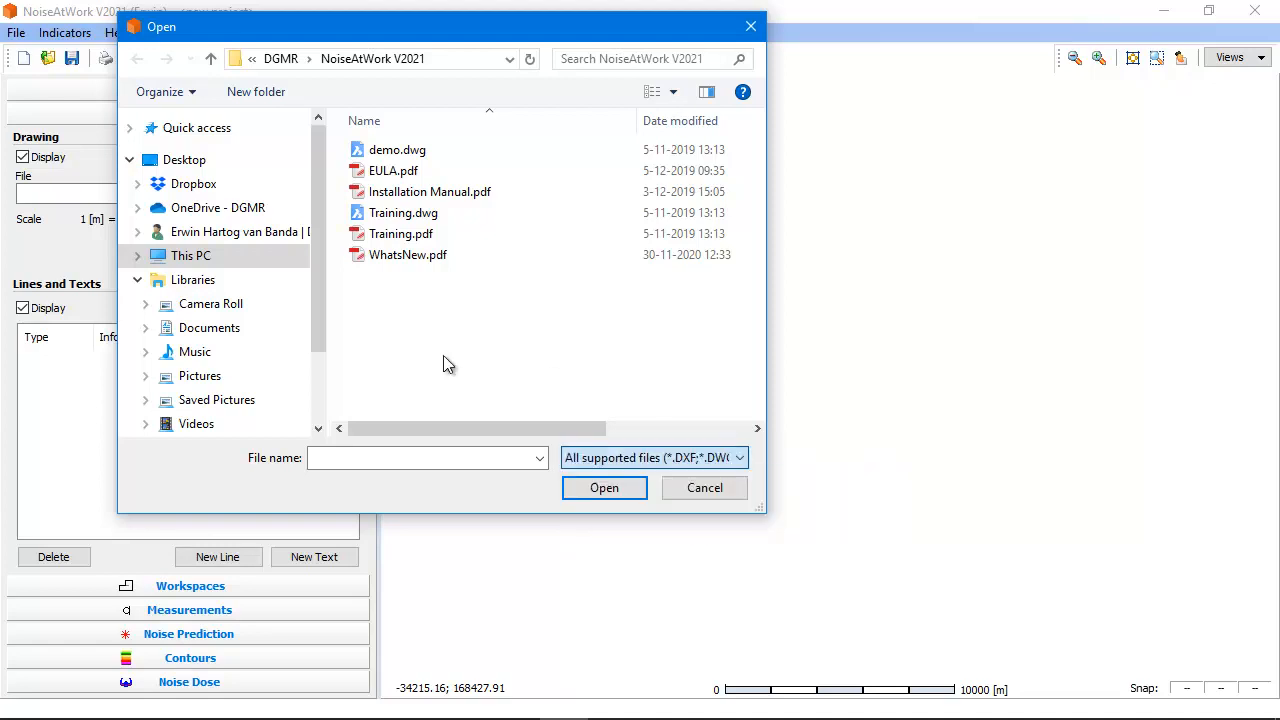
left_click(395, 216)
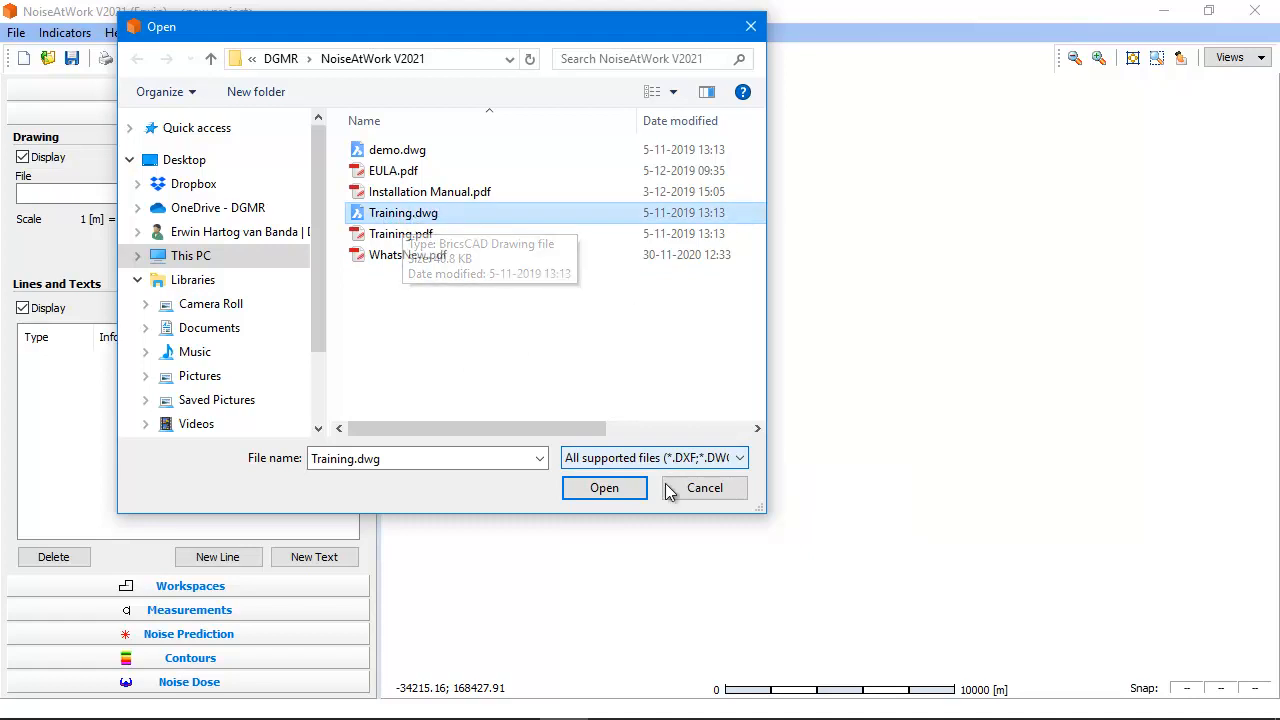
left_click(627, 490)
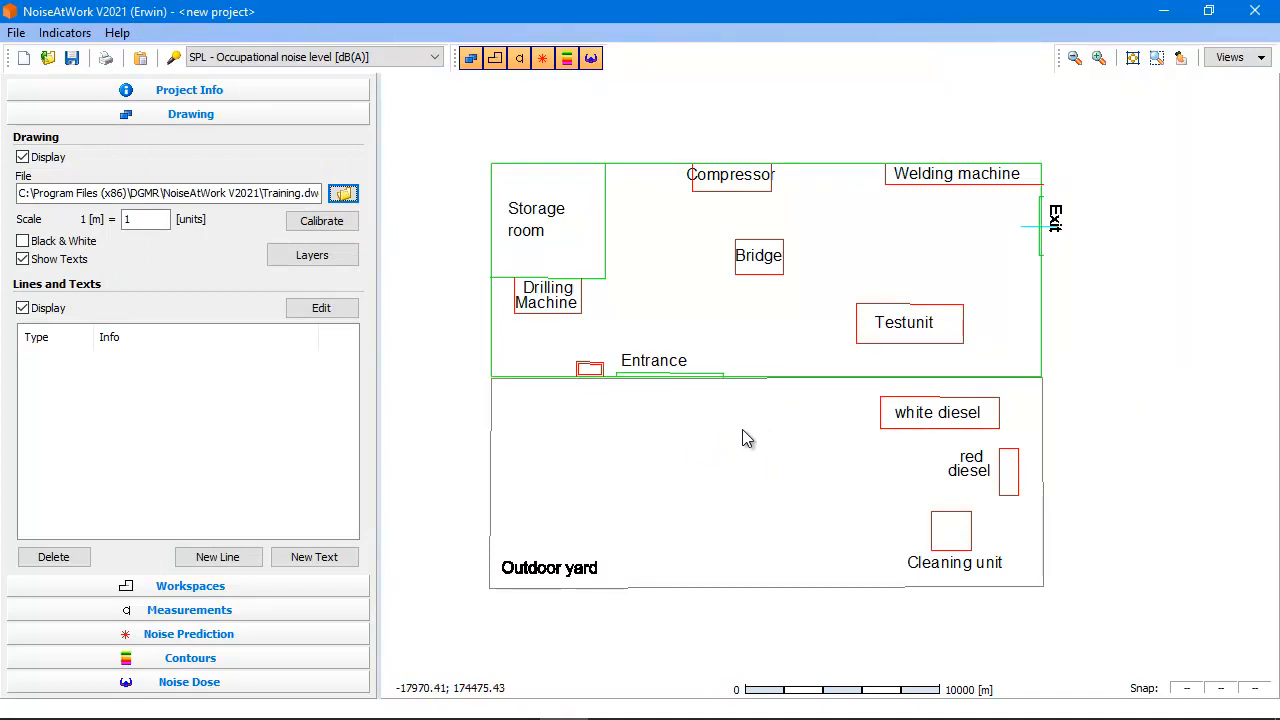
scroll(742, 429, "up", 2)
scroll(742, 429, "down", 1)
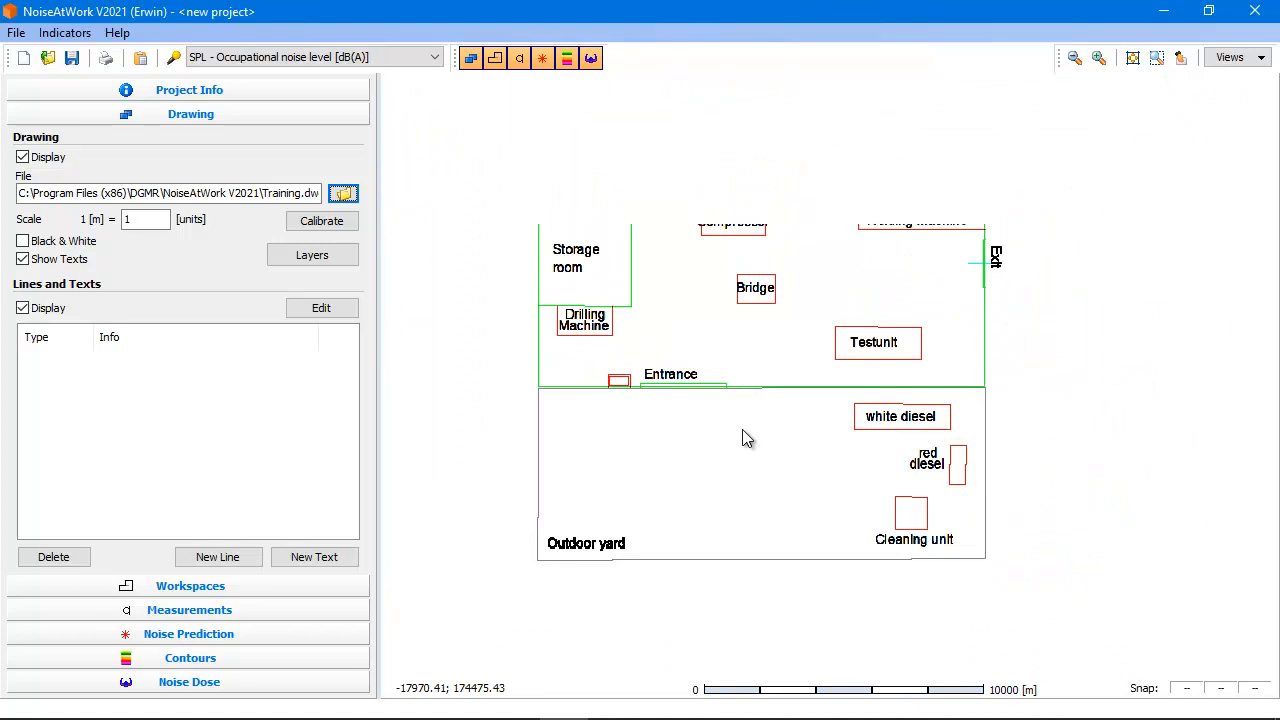
mouse_move(786, 428)
left_mouse_down()
mouse_move(589, 434)
mouse_move(924, 418)
mouse_move(746, 426)
mouse_move(786, 426)
left_mouse_up()
scroll(776, 424, "up", 1)
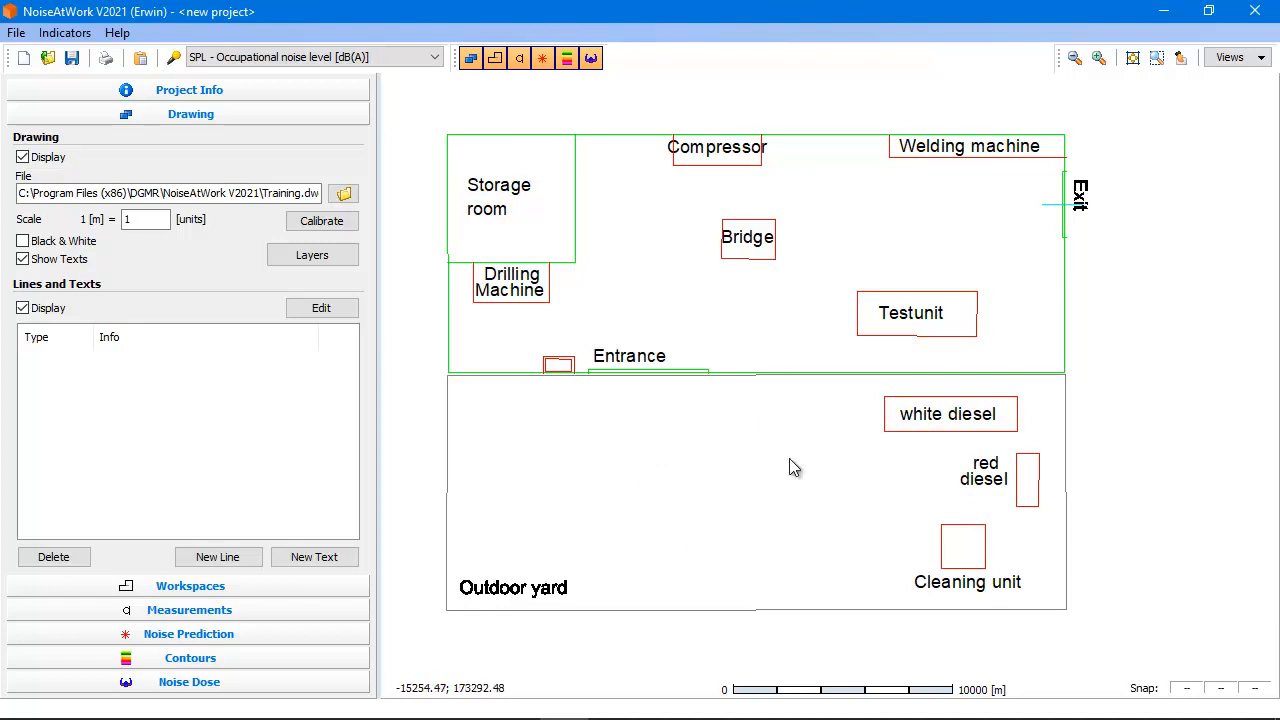
Step: Turn on CAD snapping and outline the indoor hall as a new workspace, leaving out the storage room
left_click(295, 592)
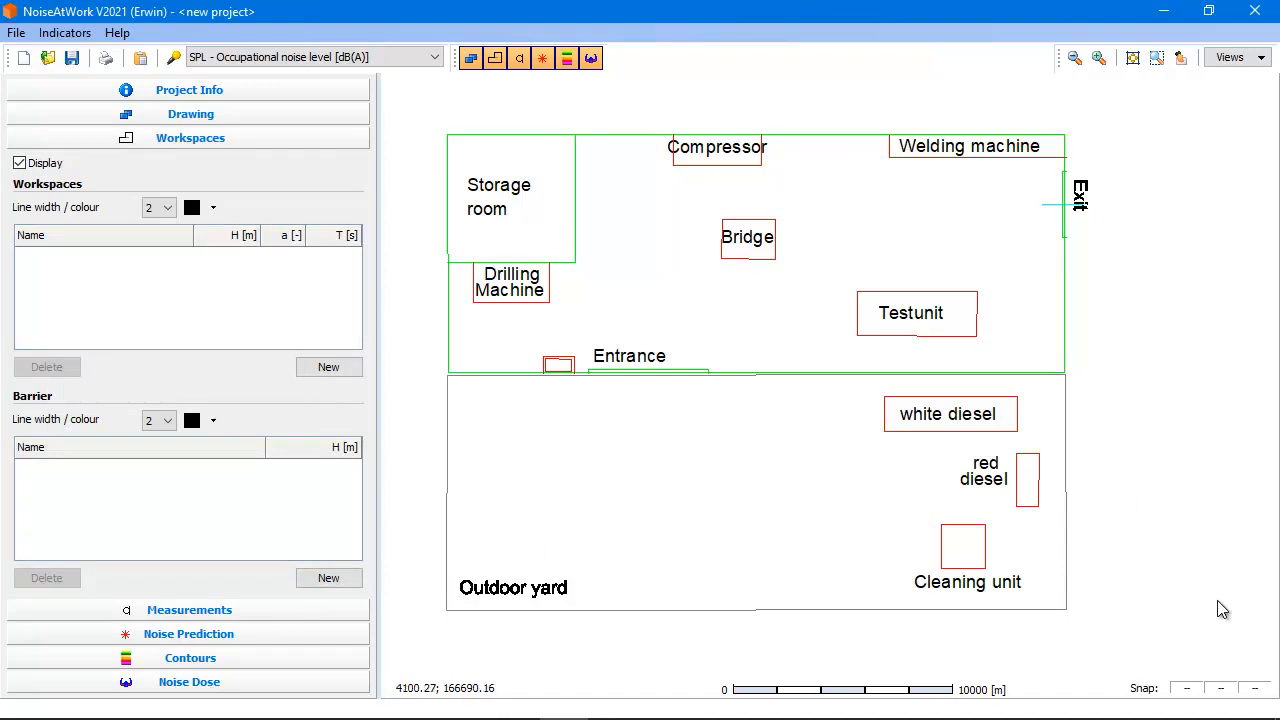
left_click(1222, 690)
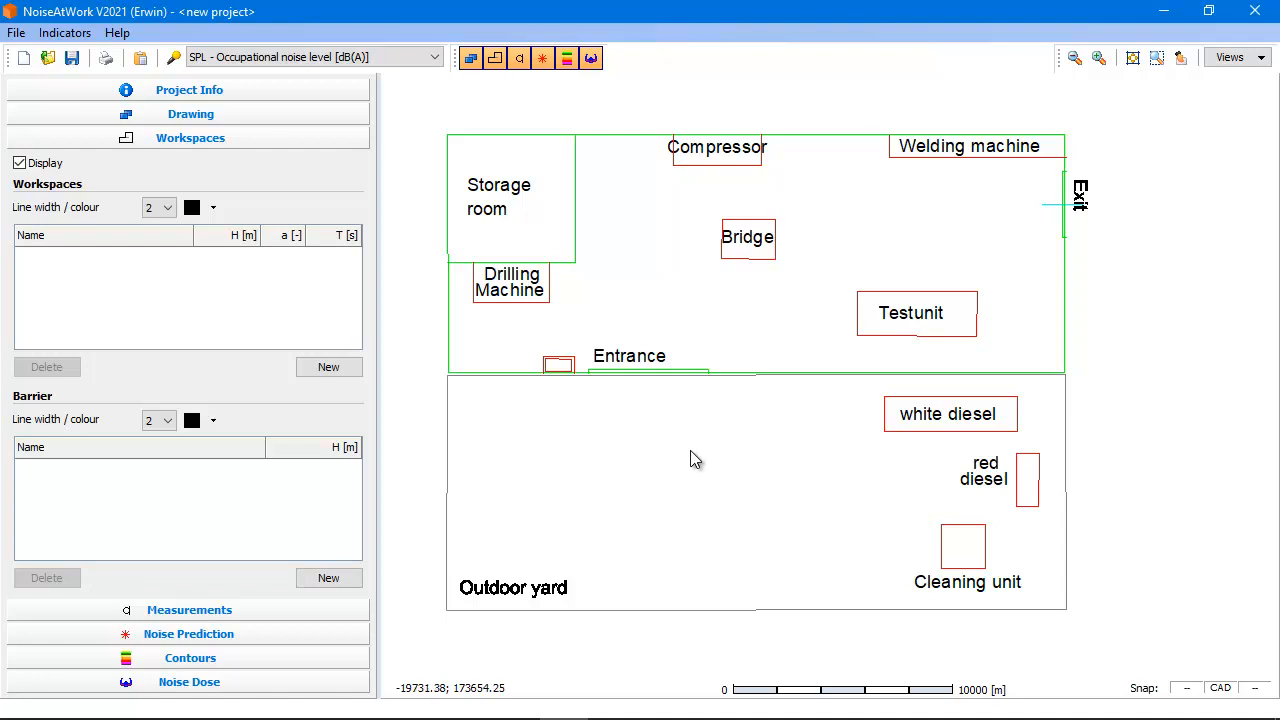
left_click(326, 370)
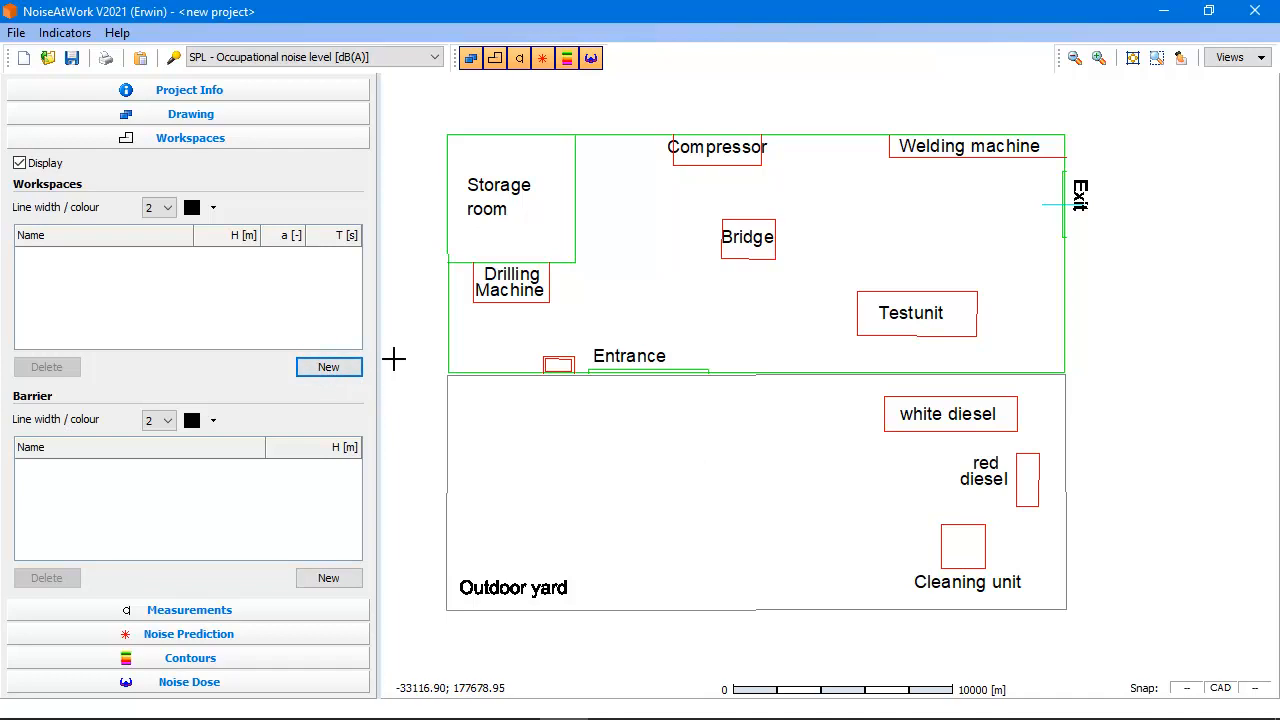
left_click(441, 269)
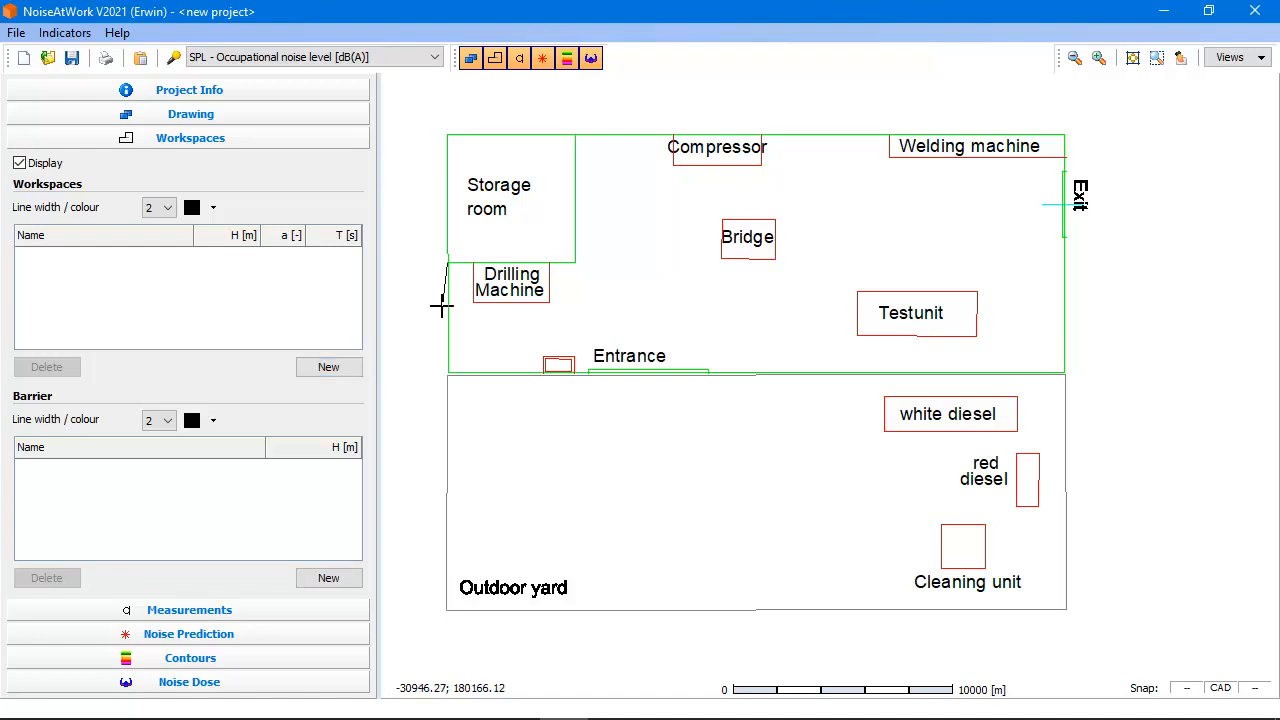
left_click(577, 263)
left_click(580, 134)
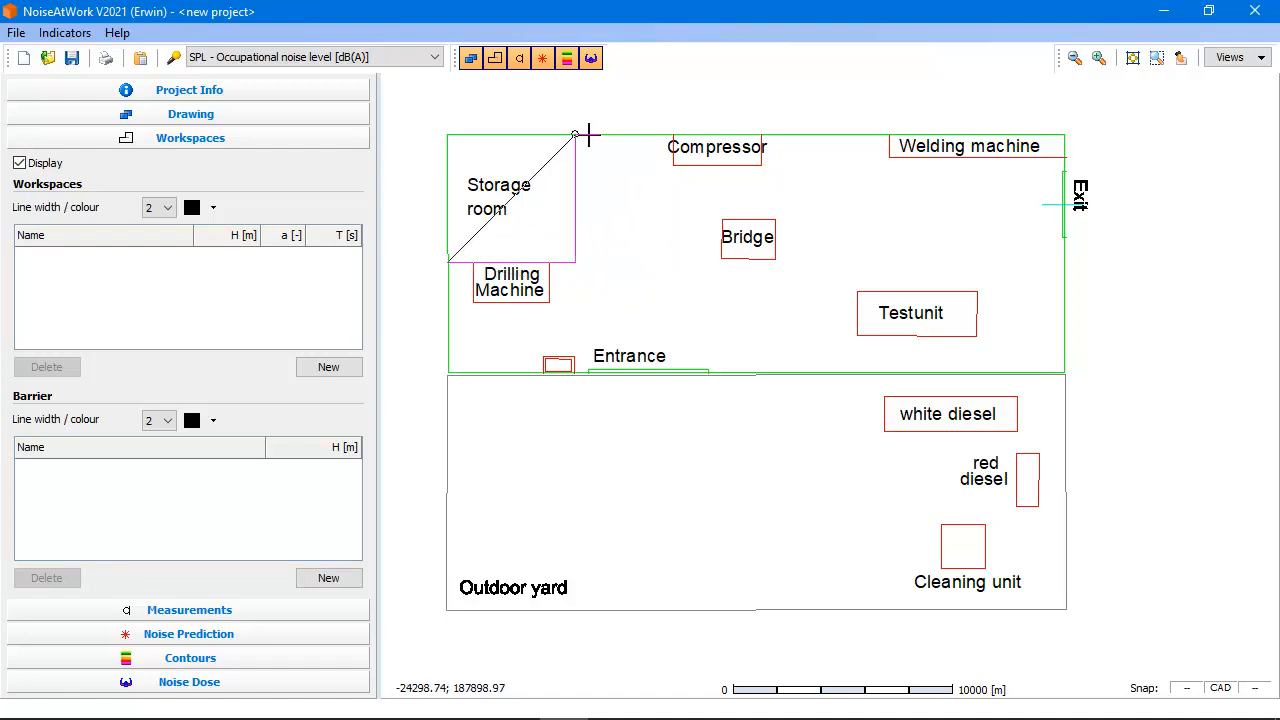
left_click(1064, 135)
left_click(1064, 369)
double_click(455, 370)
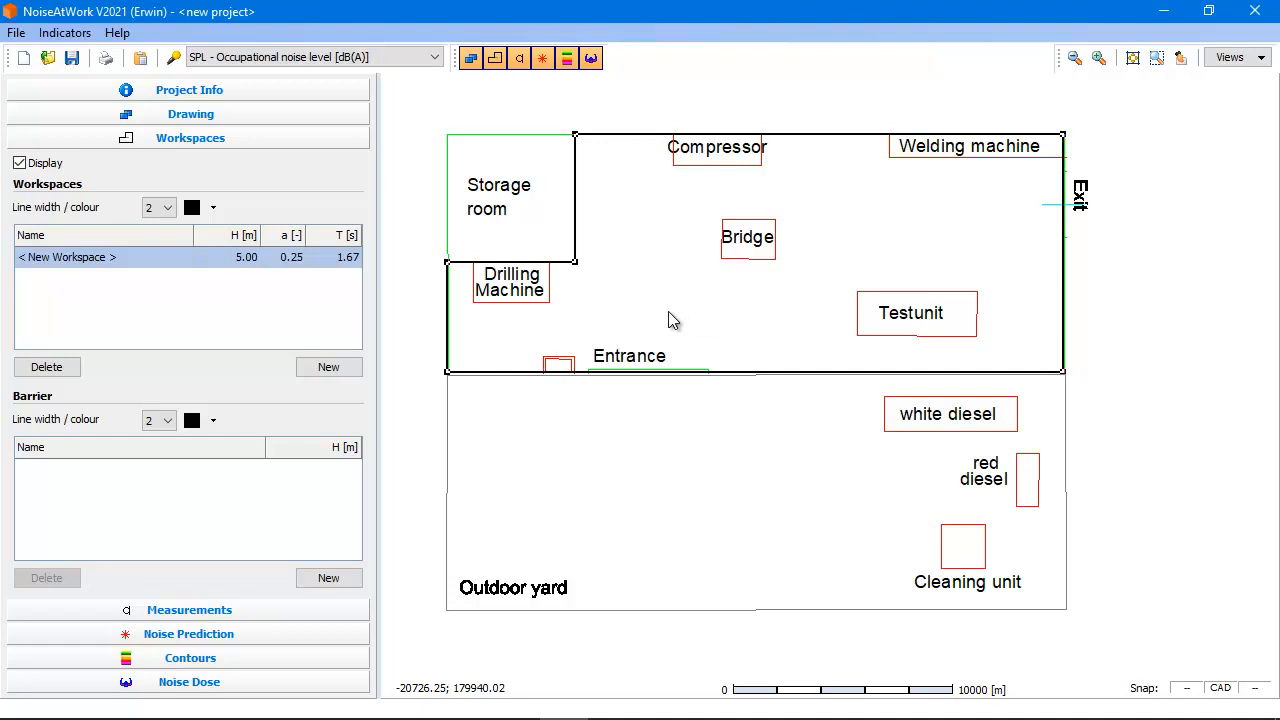
left_click(668, 312)
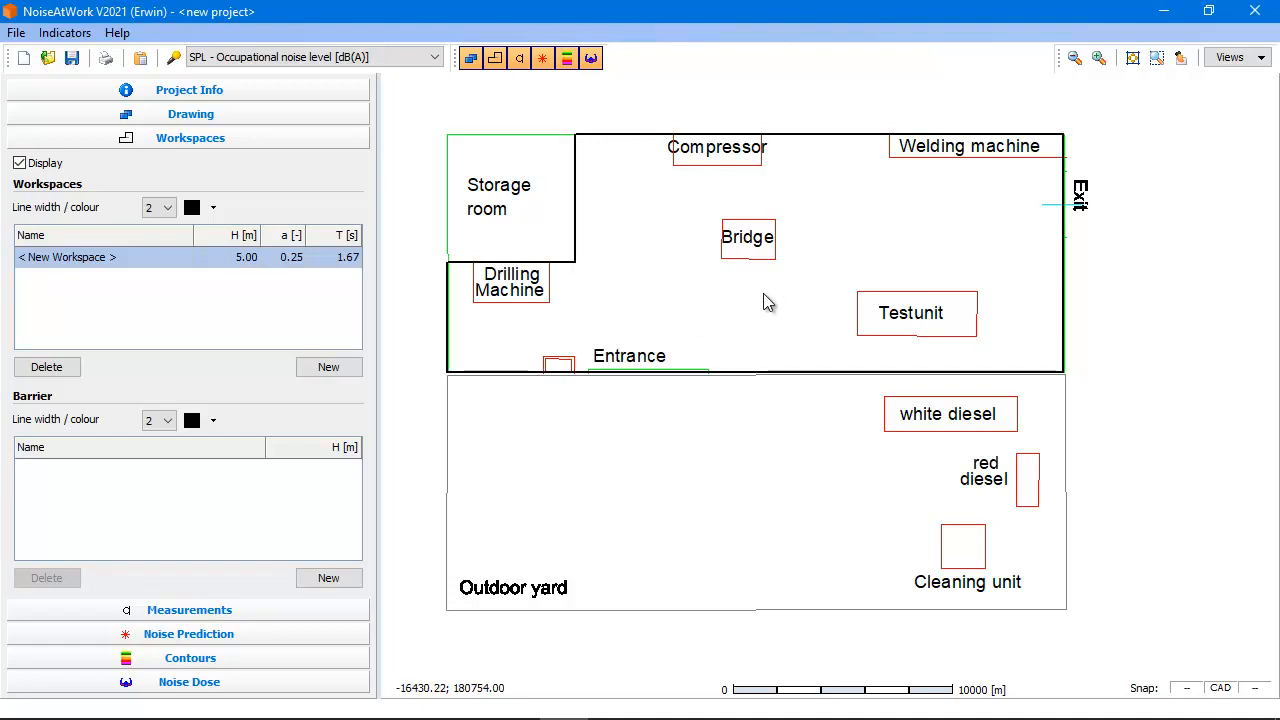
Step: Outline the outdoor yard as a second workspace, following its corners in the drawing
left_click(331, 368)
left_click(447, 373)
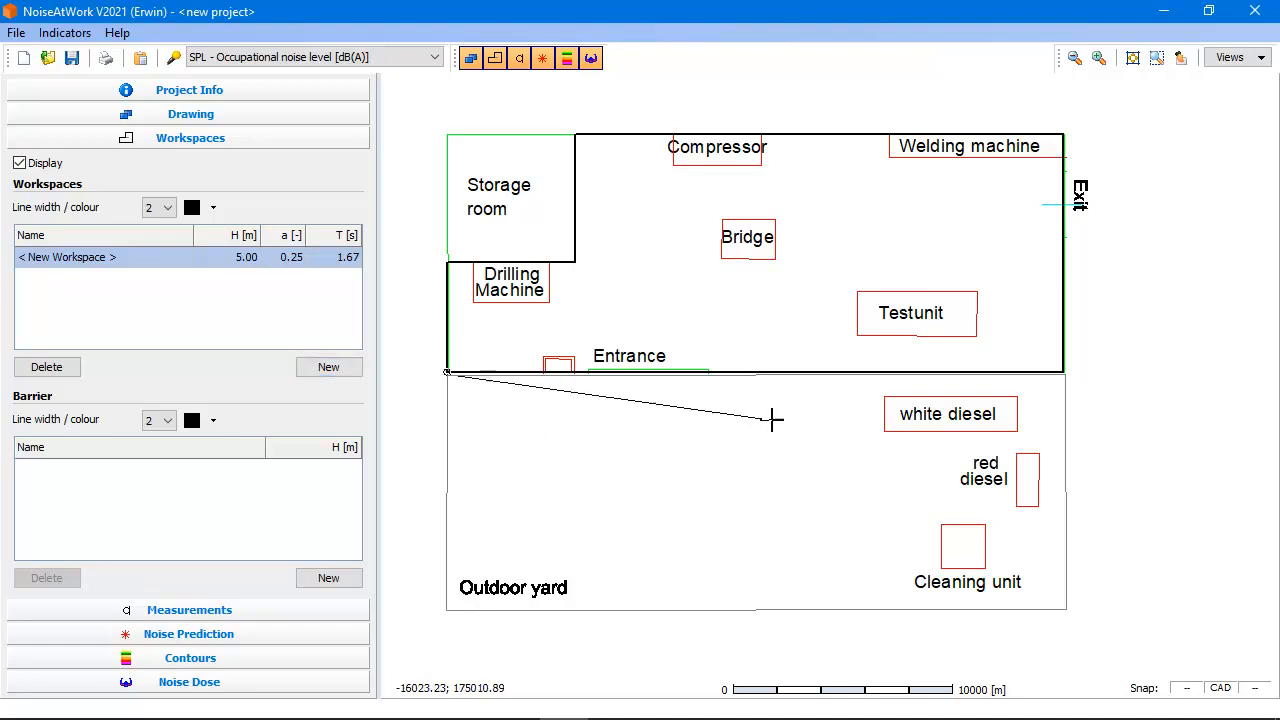
left_click(1063, 603)
double_click(443, 608)
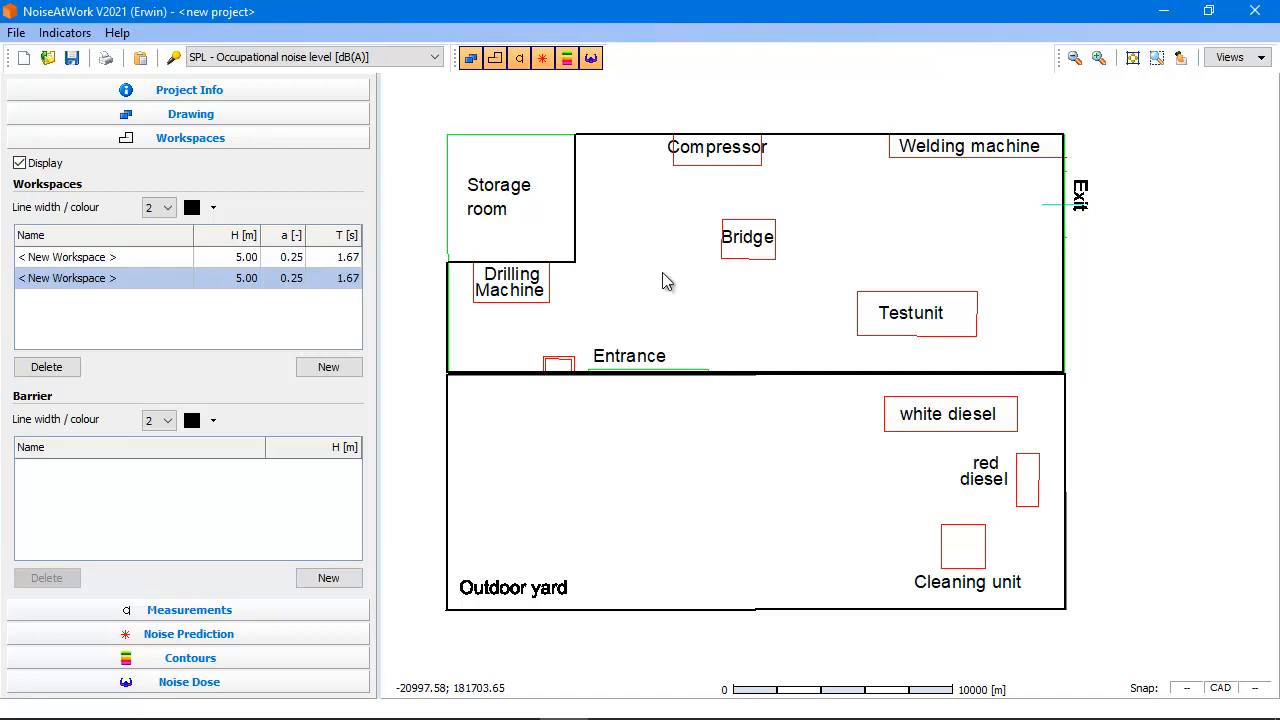
Step: Set Label 1 of the measurement points to No
left_click(310, 617)
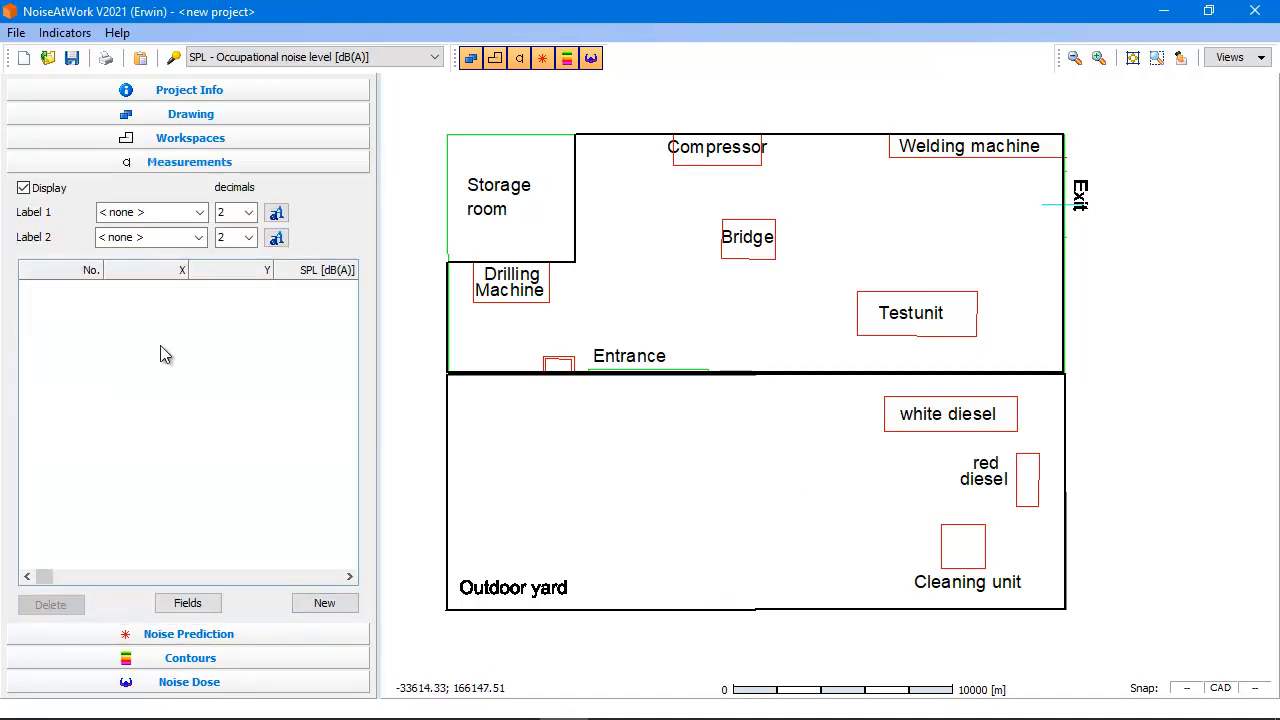
left_click(200, 213)
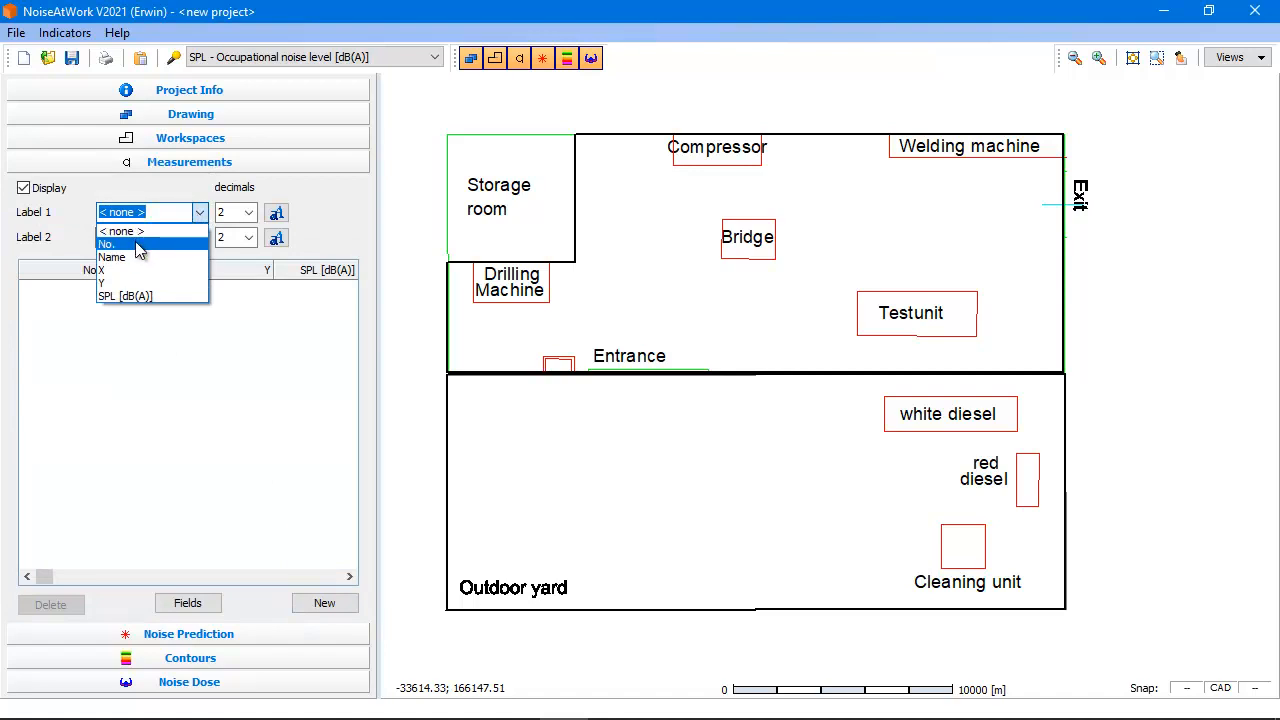
left_click(134, 240)
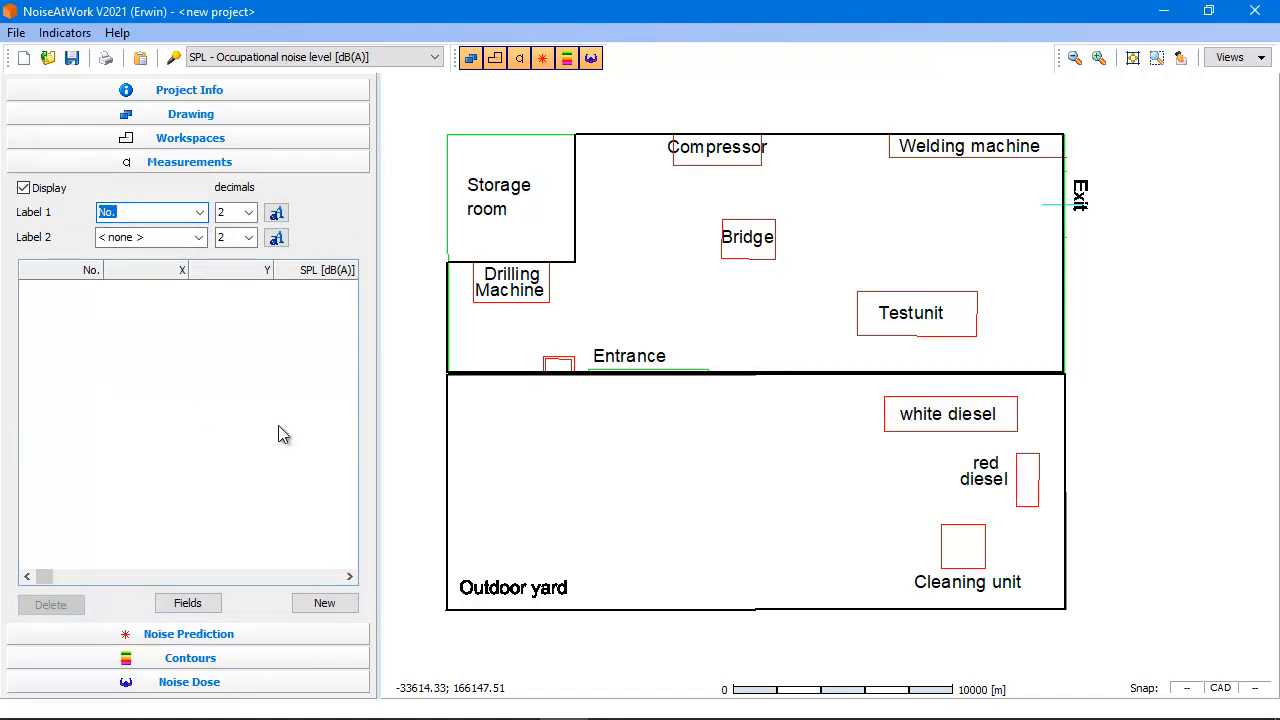
Step: Place five measurement points spread around the machines in the indoor hall workspace
left_click(326, 604)
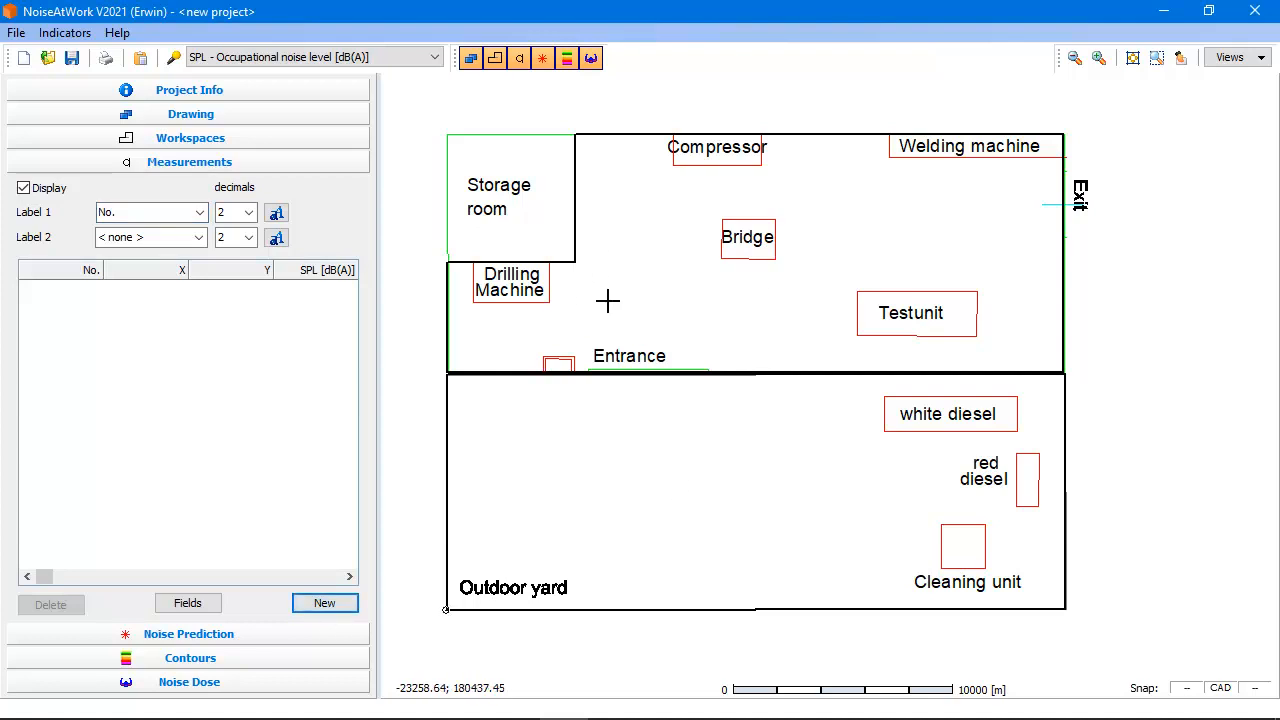
left_click(613, 196)
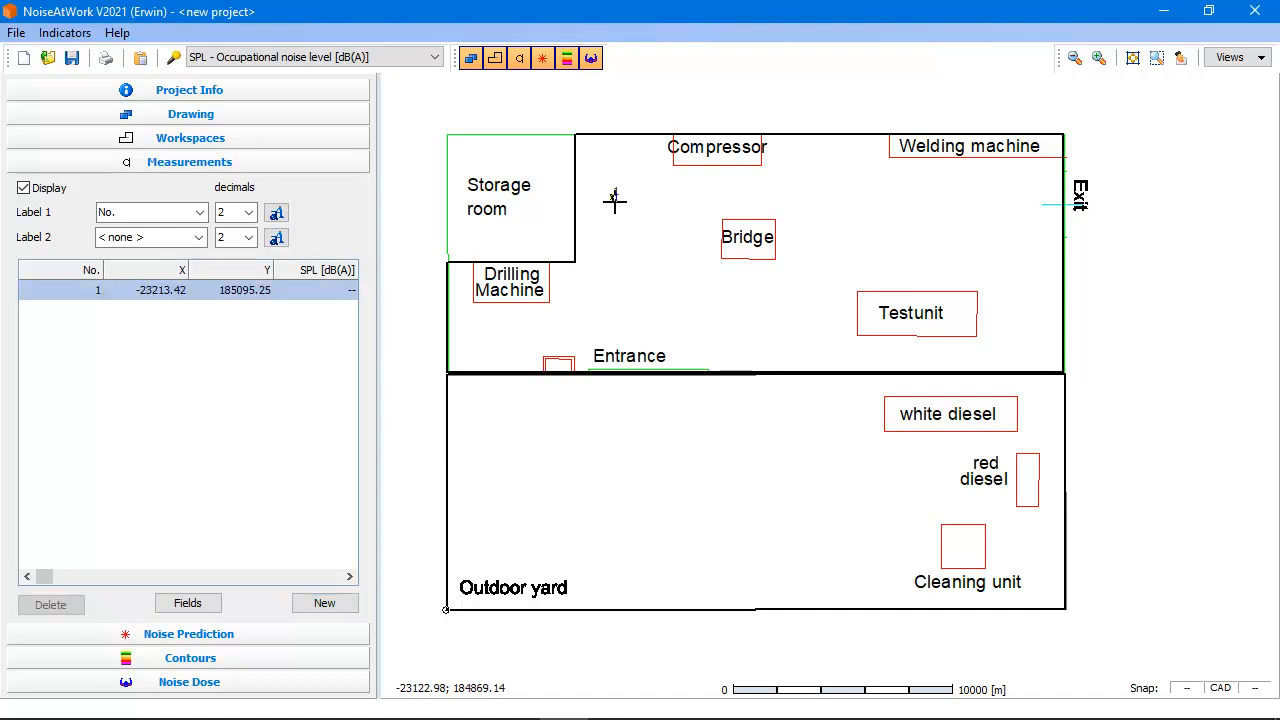
left_click(803, 191)
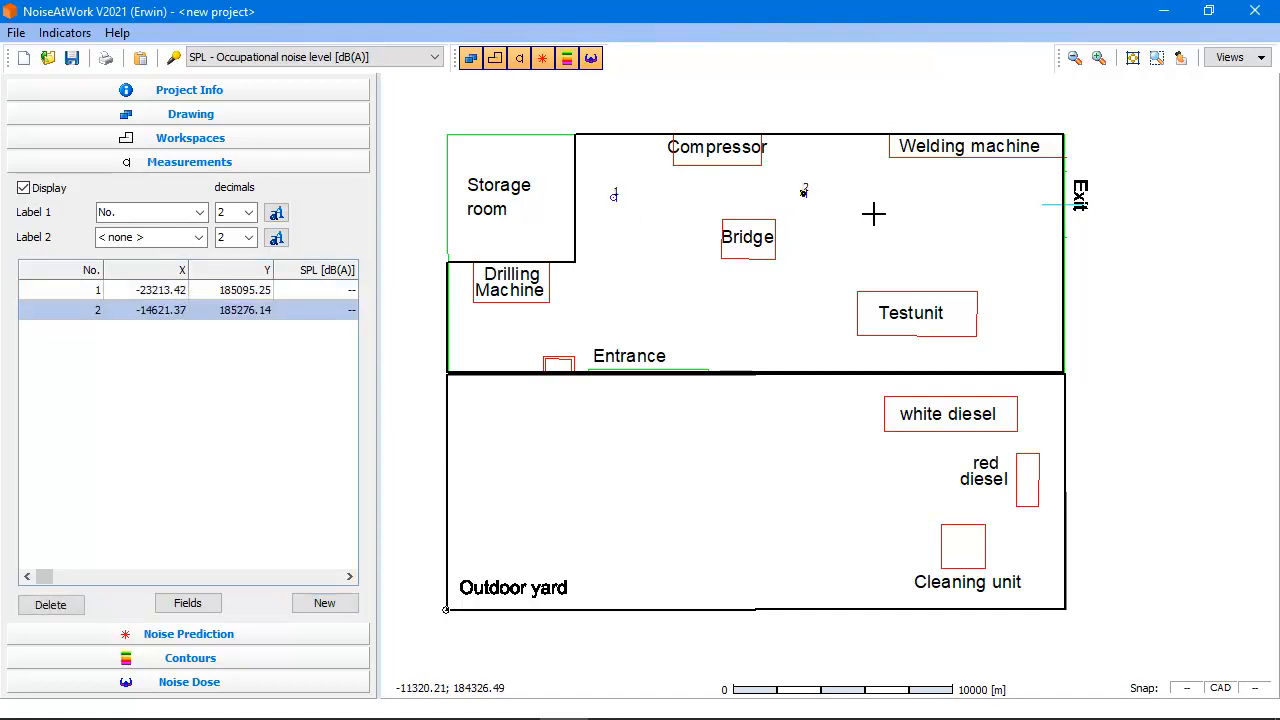
left_click(1004, 261)
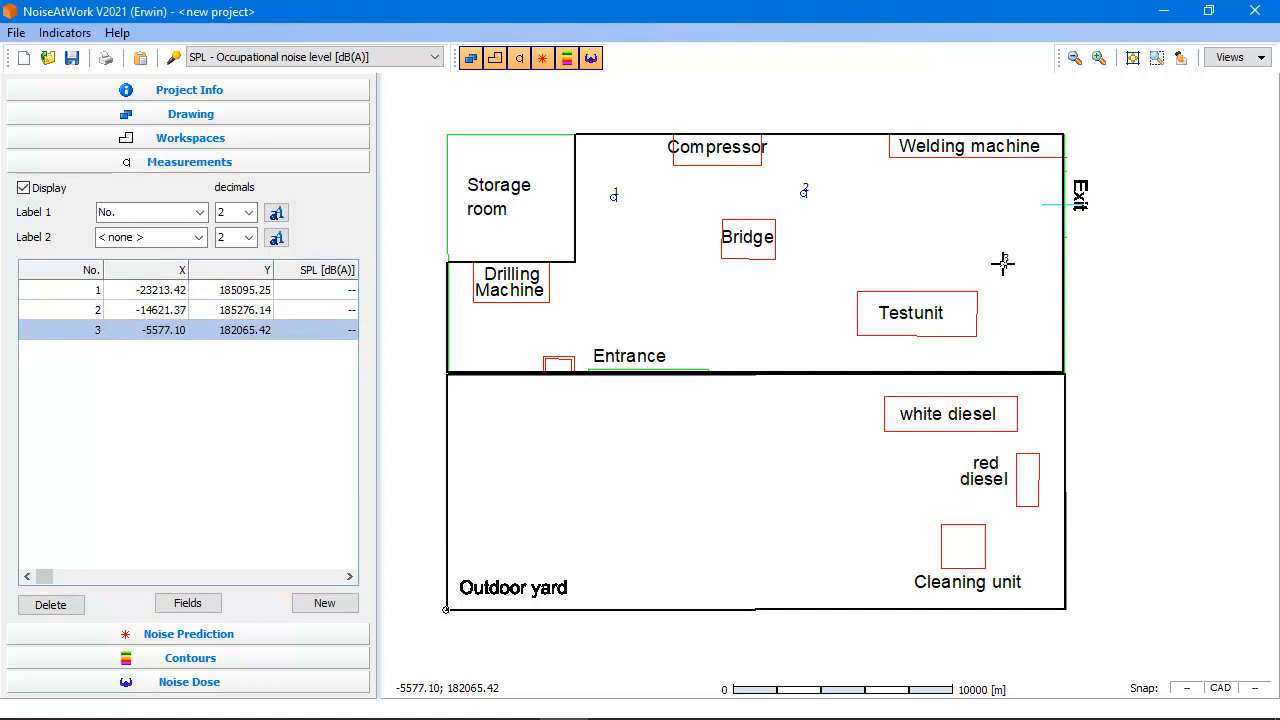
left_click(773, 322)
left_click(568, 322)
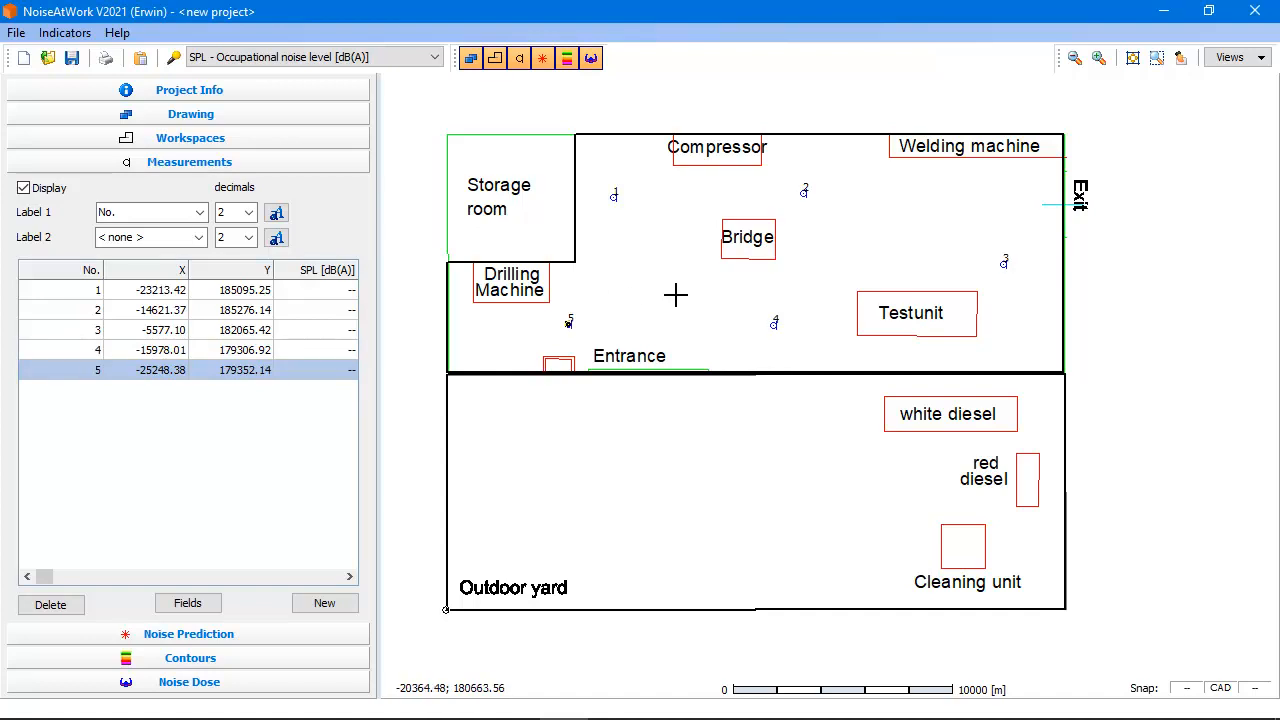
Step: Place four more measurement points, numbers 6 to 9, spread across the outdoor yard
left_click(505, 415)
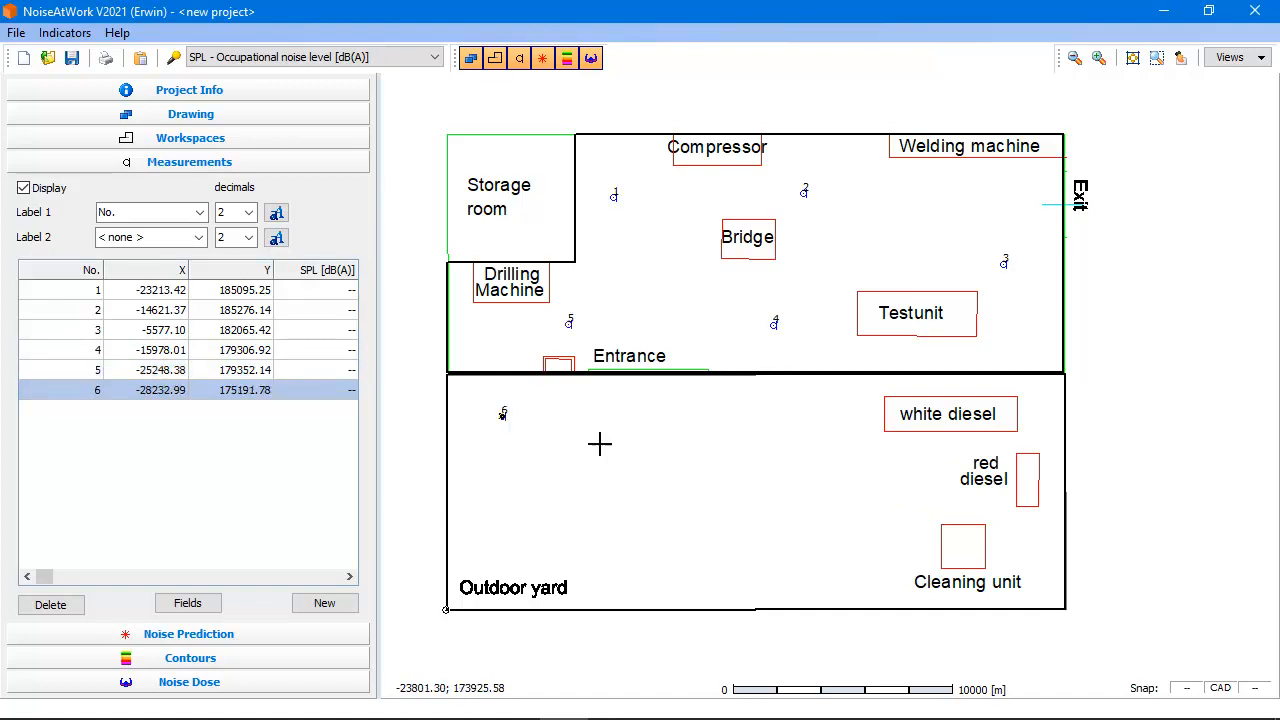
left_click(743, 421)
left_click(875, 534)
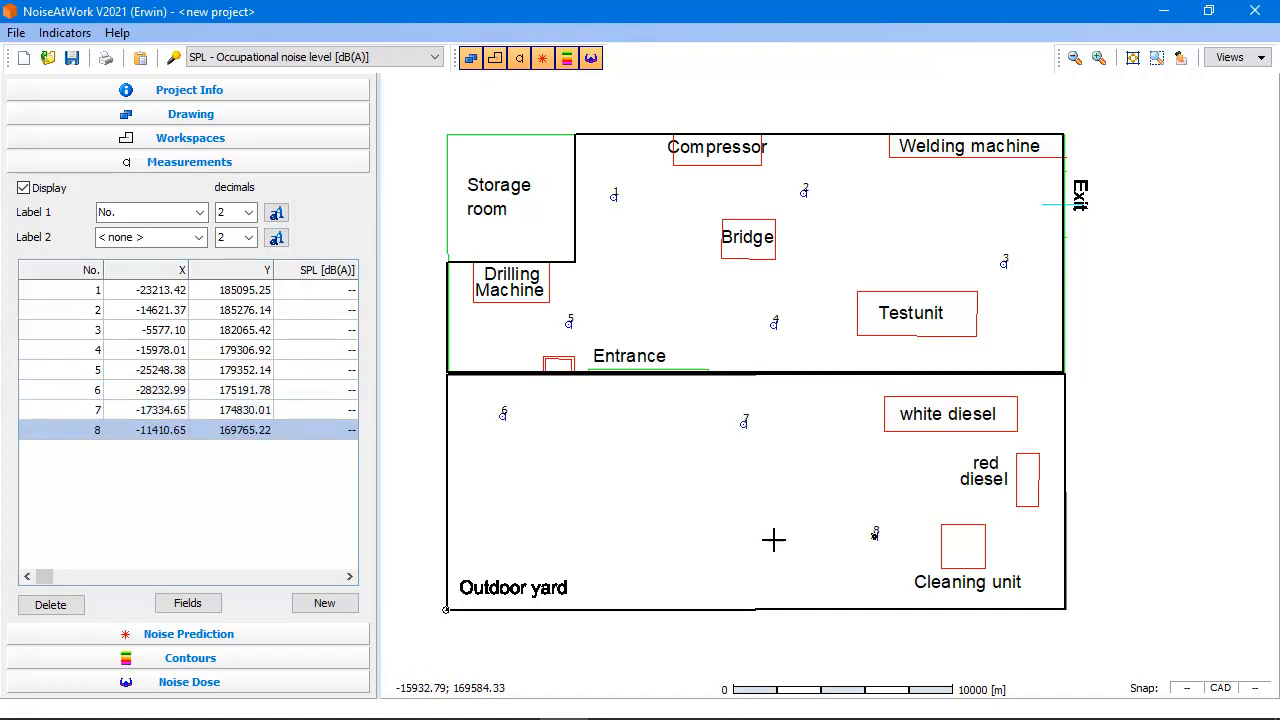
left_click(642, 540)
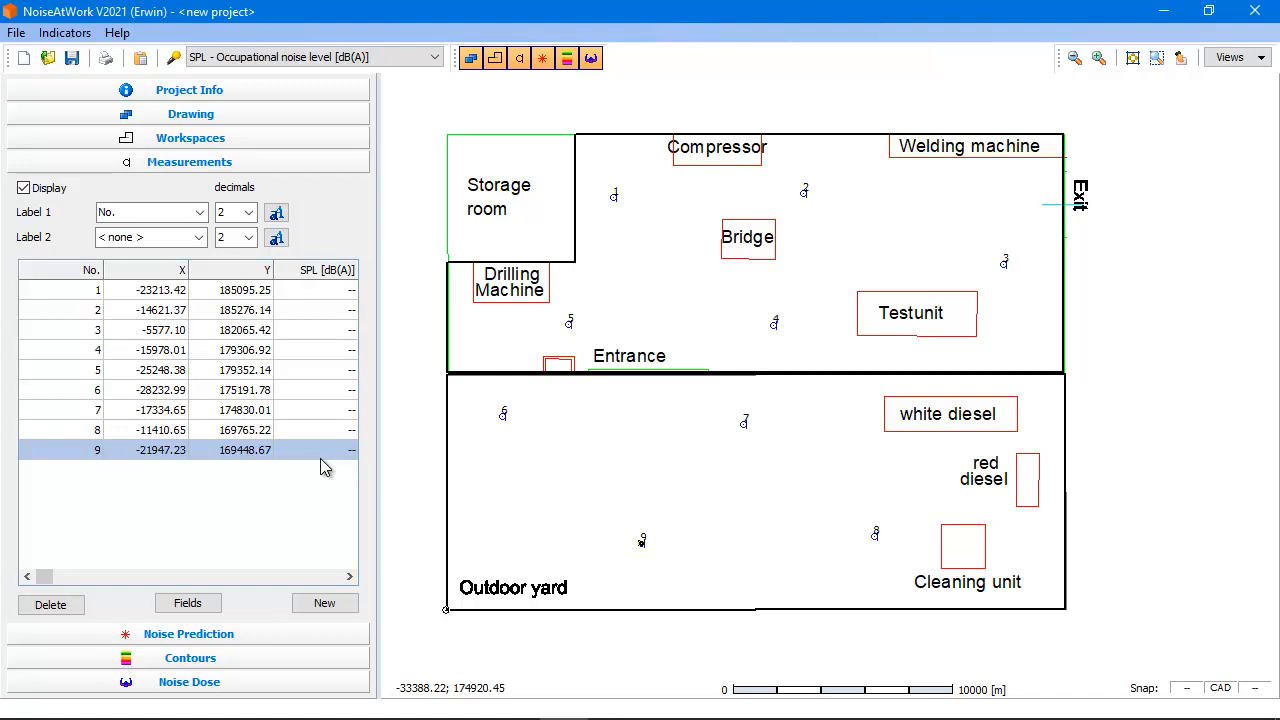
Step: Enter SPL values of 84, 85, 86, 89 and 85 dB(A) for indoor measurement points 1 to 5
left_click(330, 292)
left_click(249, 292)
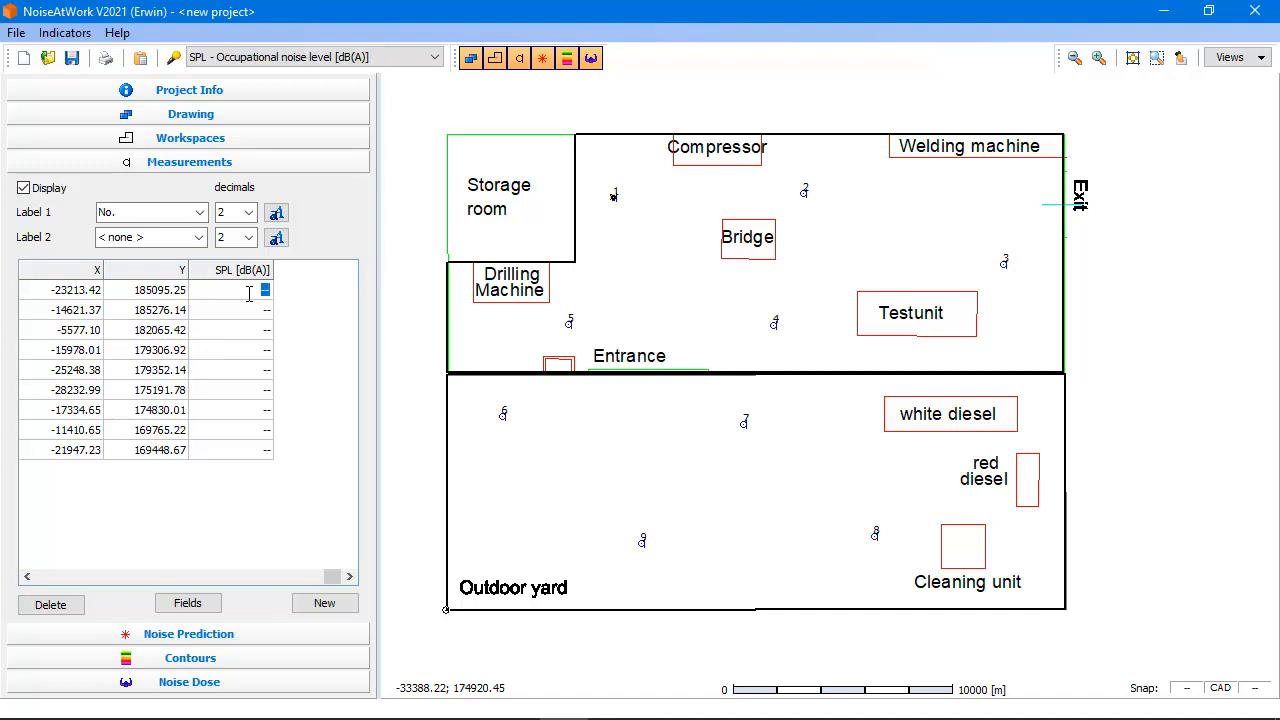
type("84")
key("Return")
type("8")
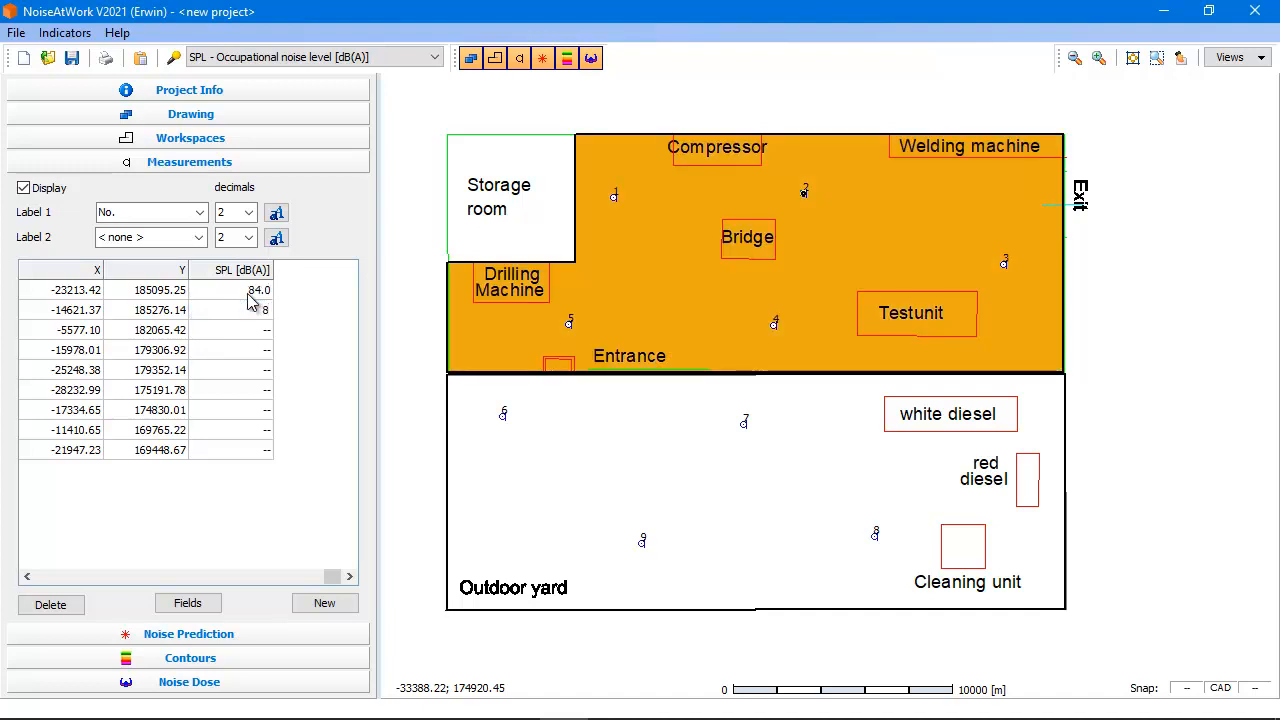
type("5")
key("Return")
type("9")
key("BackSpace")
type("86")
key("Return")
type("89")
key("Return")
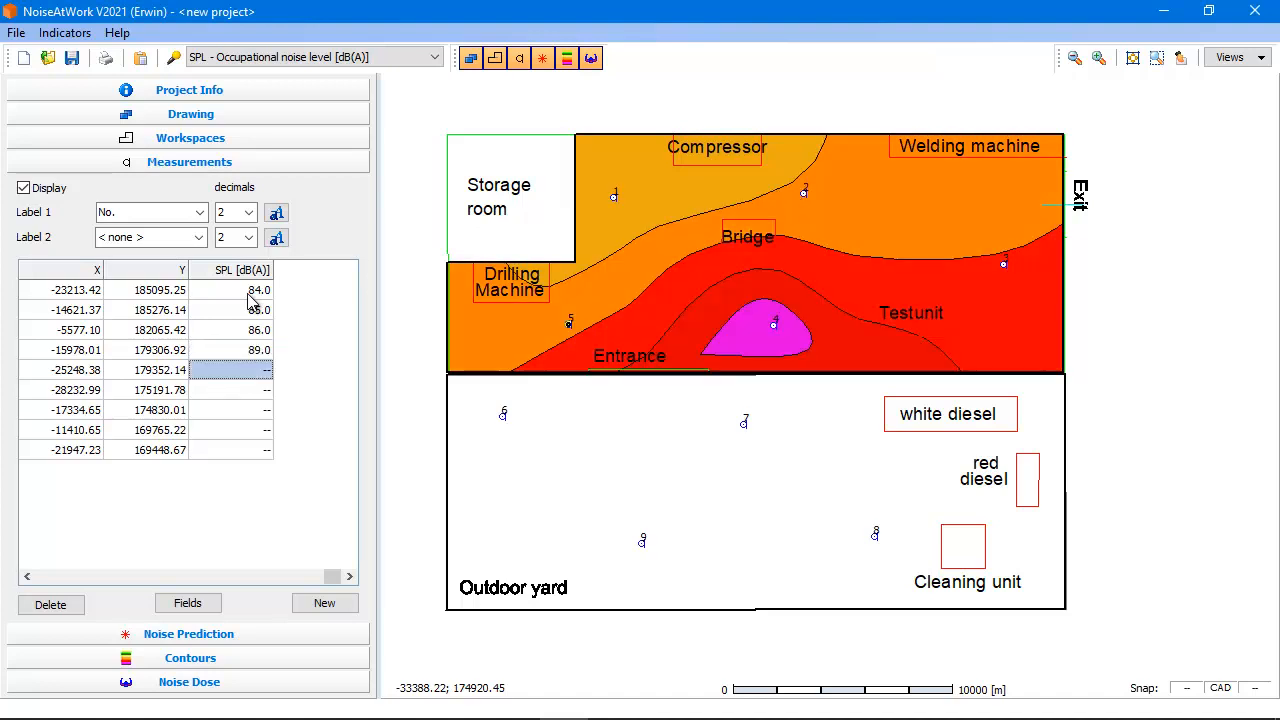
type("85")
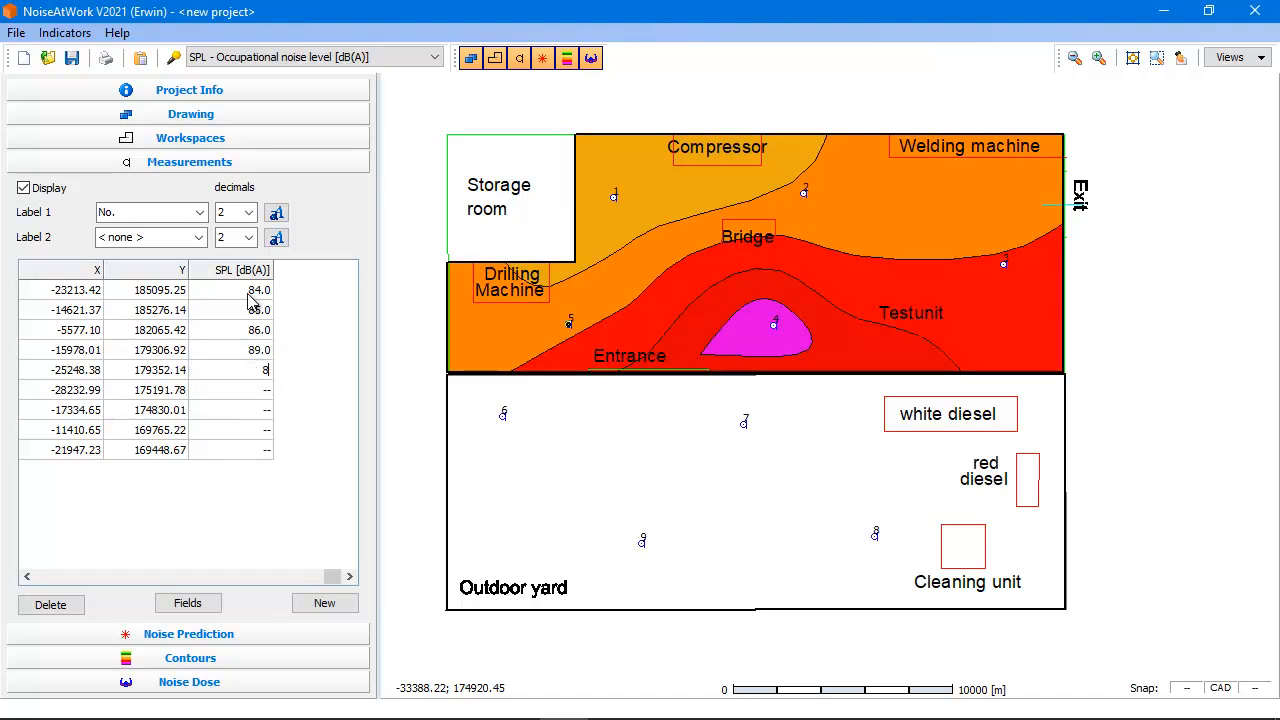
key("Return")
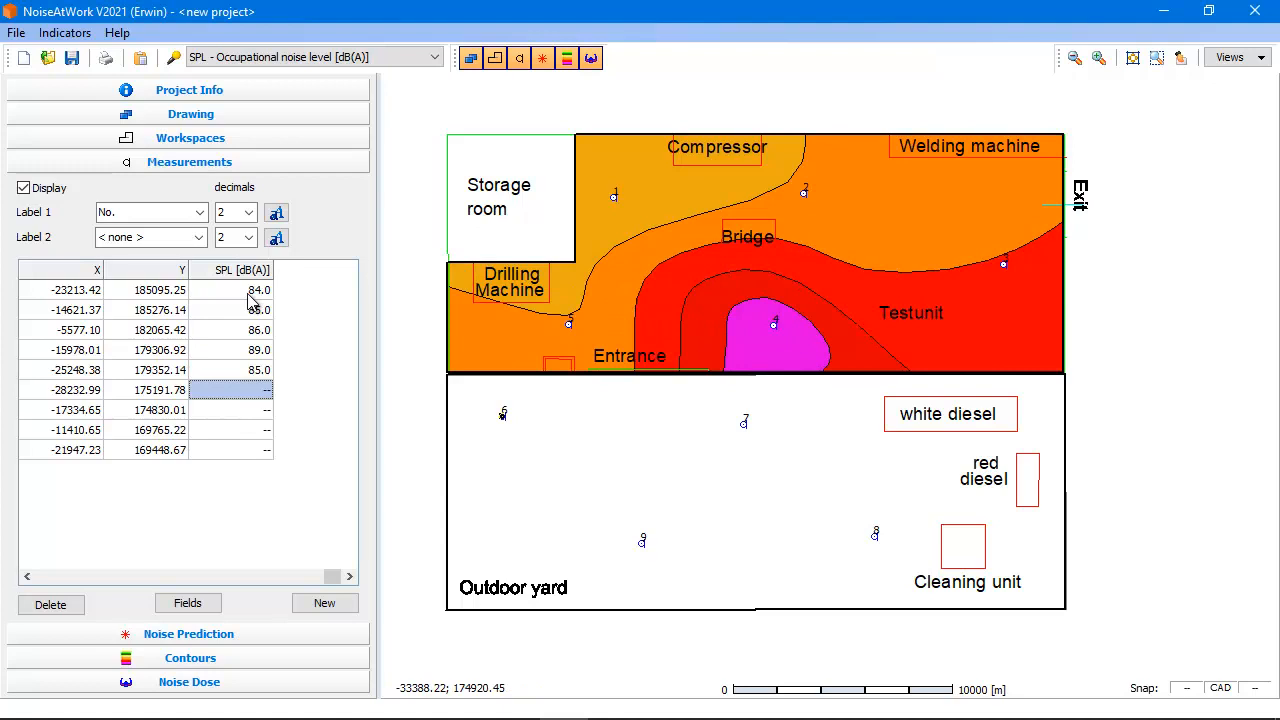
Step: Enter SPL values of 80, 82, 83 and 81 dB(A) for outdoor measurement points 6 to 9
type("80")
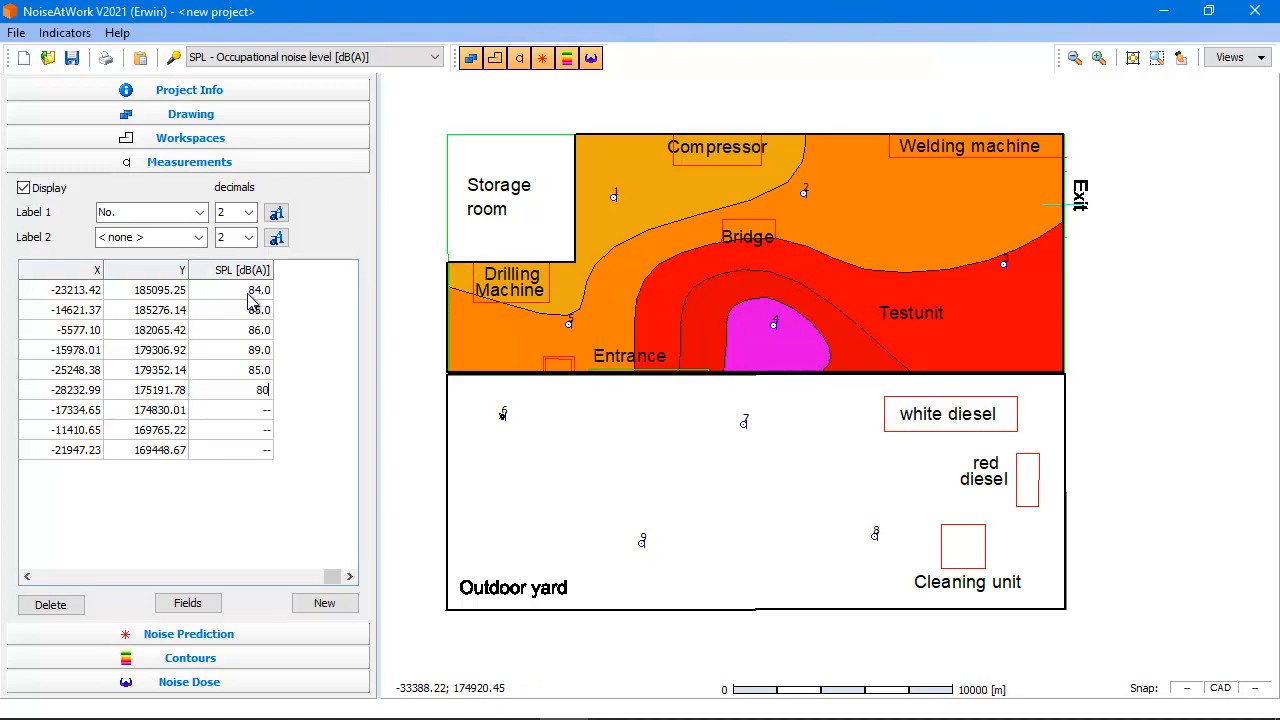
key("Return")
type("82")
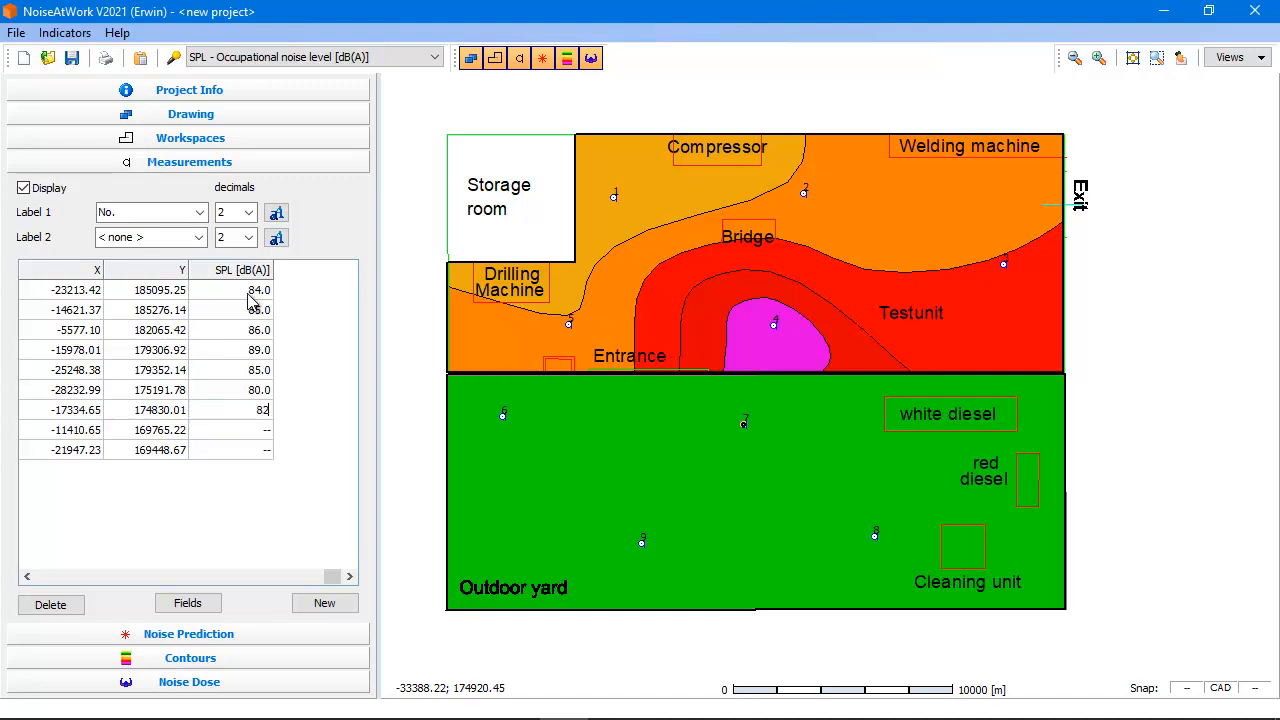
key("Return")
type("83")
key("Return")
type("81")
key("Return")
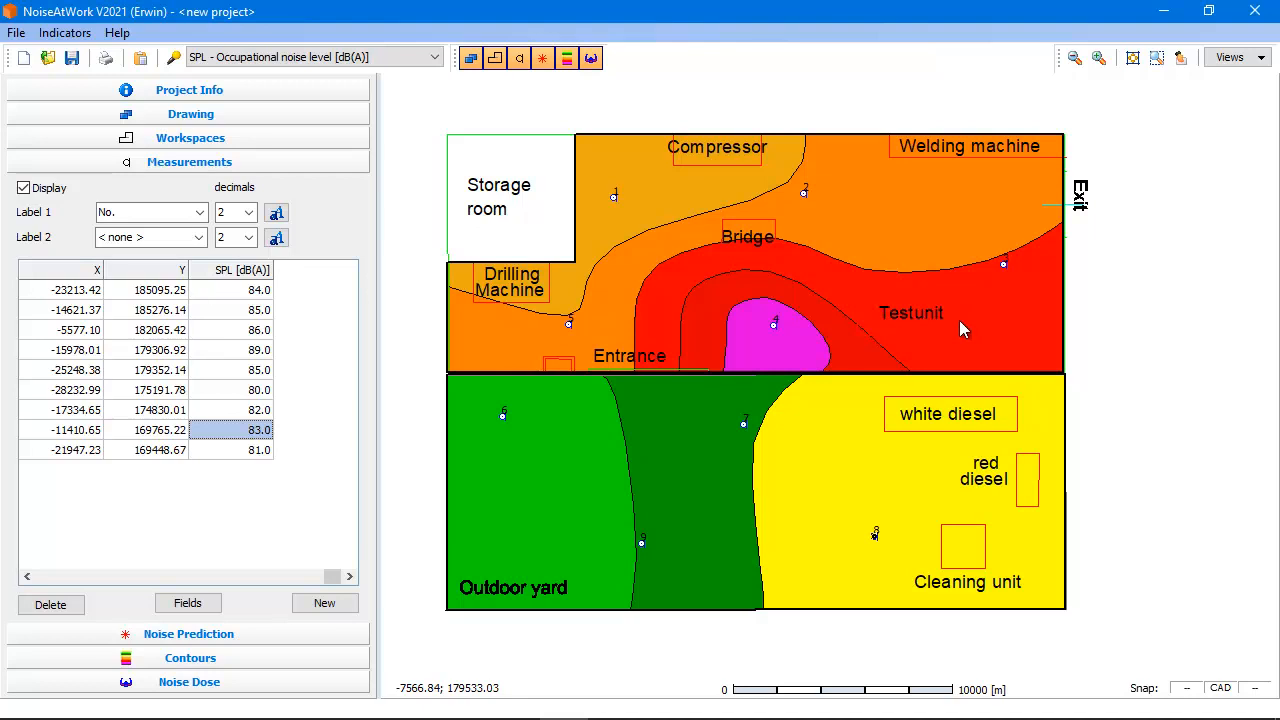
Step: Switch to the Book1 workbook in Excel and copy the nine noise levels in cells G8:G16
left_click(258, 292)
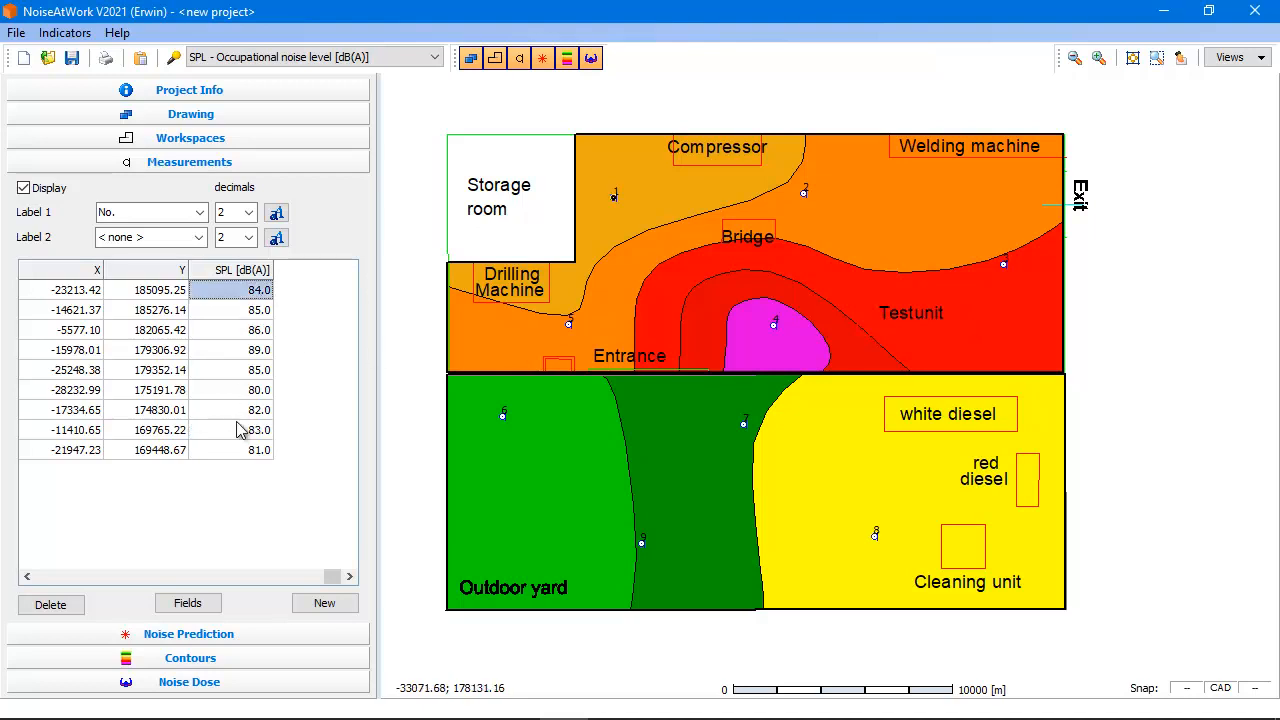
left_click(251, 451)
left_click(258, 294)
key("alt+Tab")
key("alt+Tab")
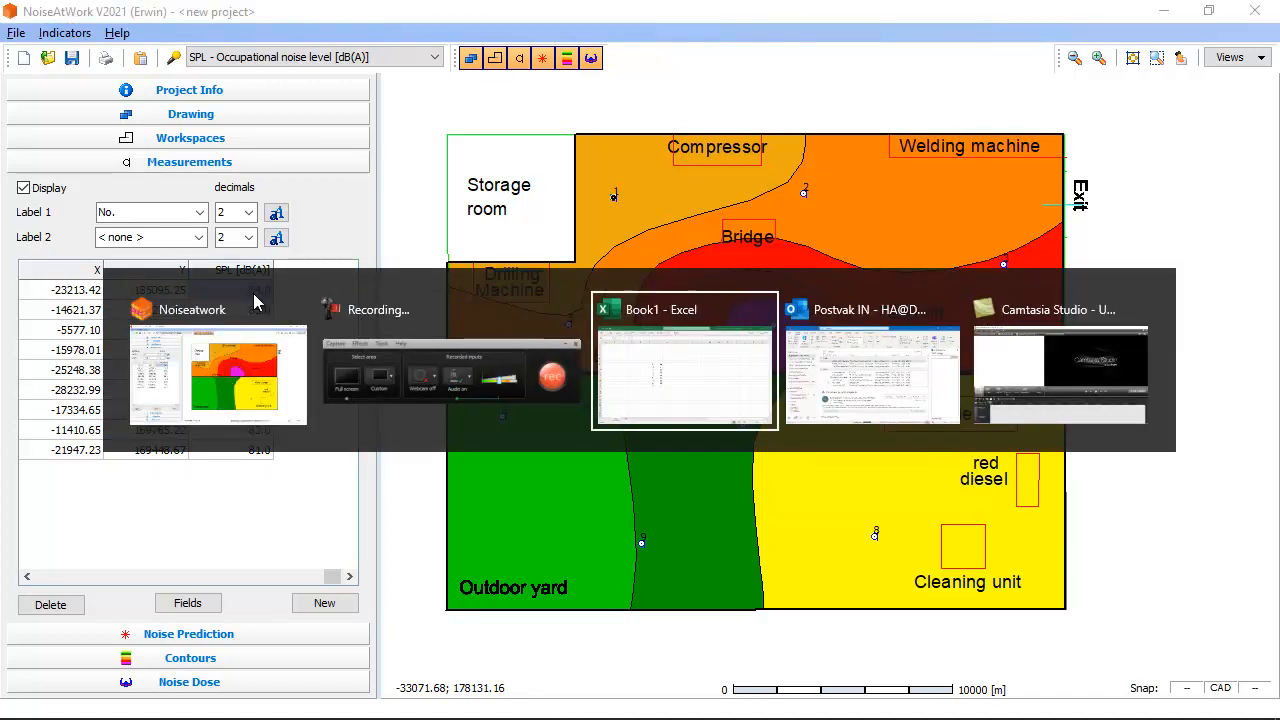
left_click(590, 320)
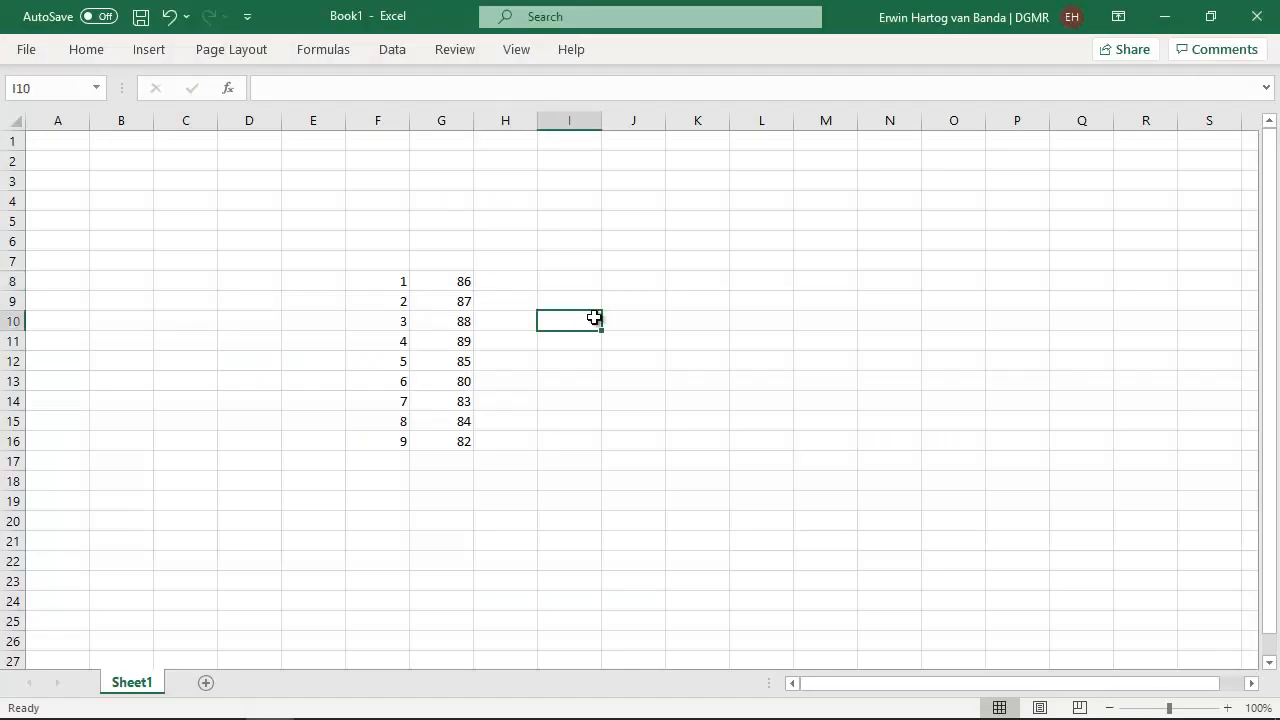
left_click(450, 281)
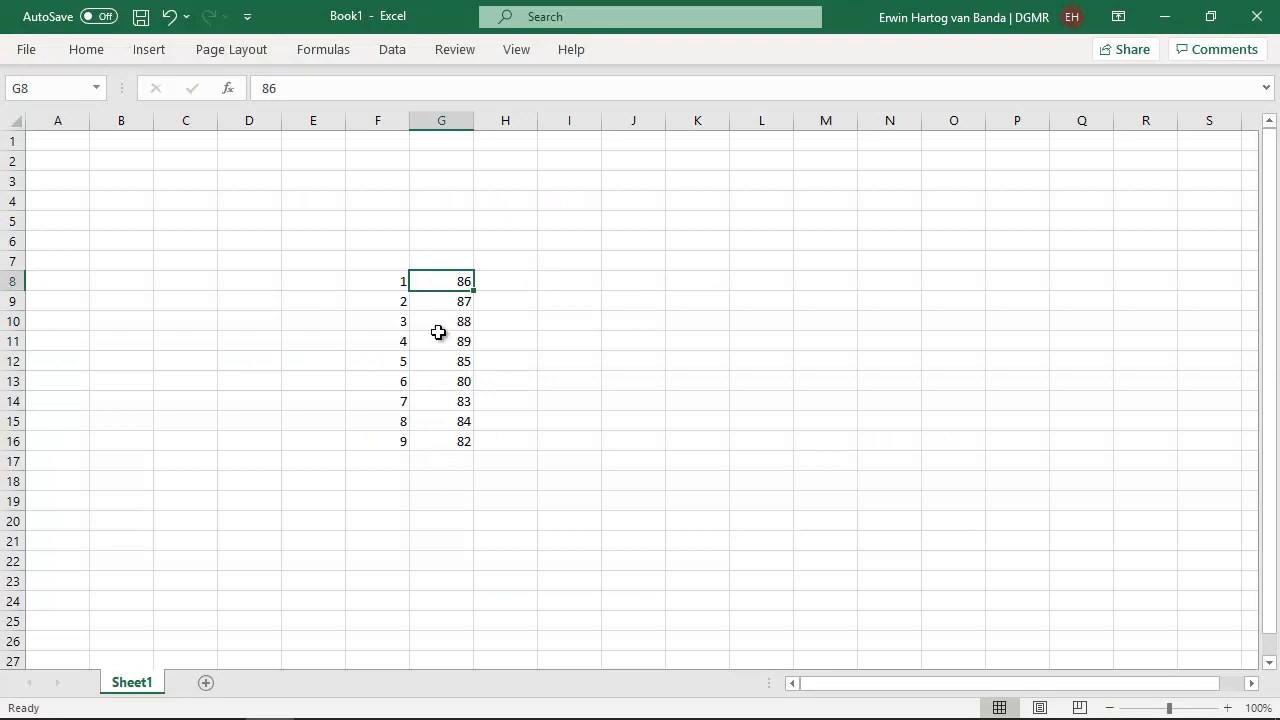
left_click(460, 440, "shift")
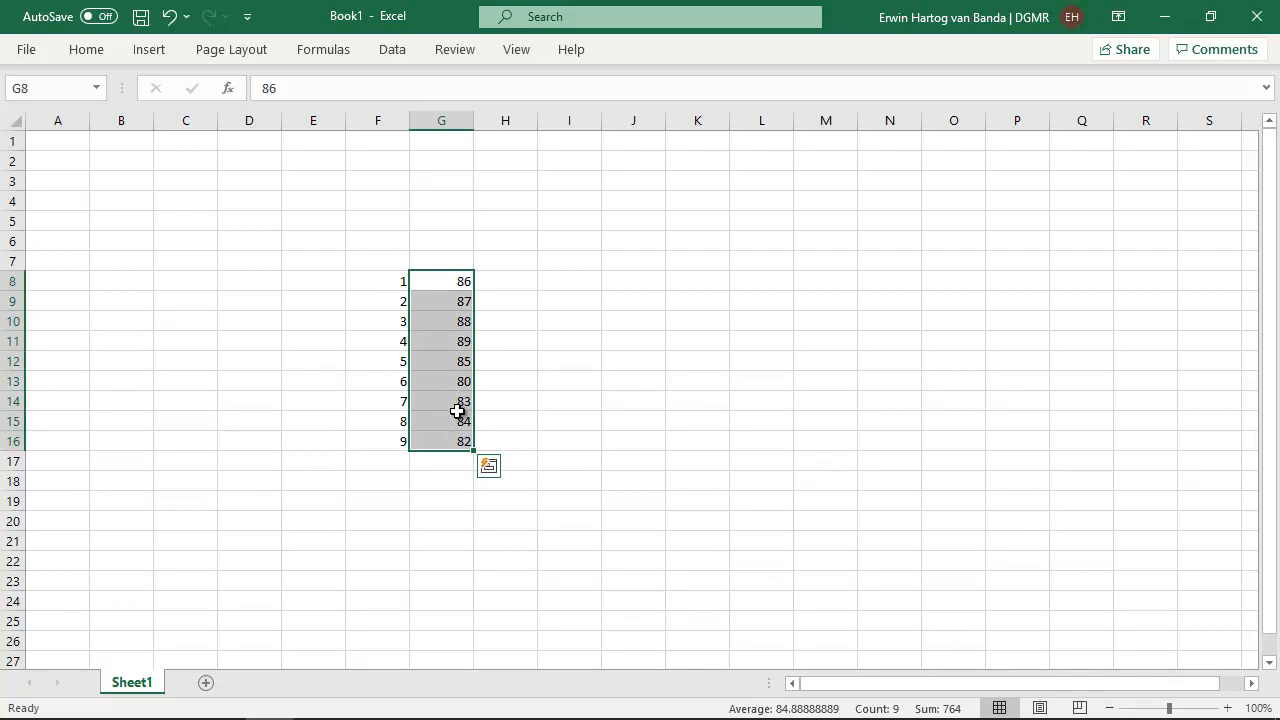
key("ctrl+c")
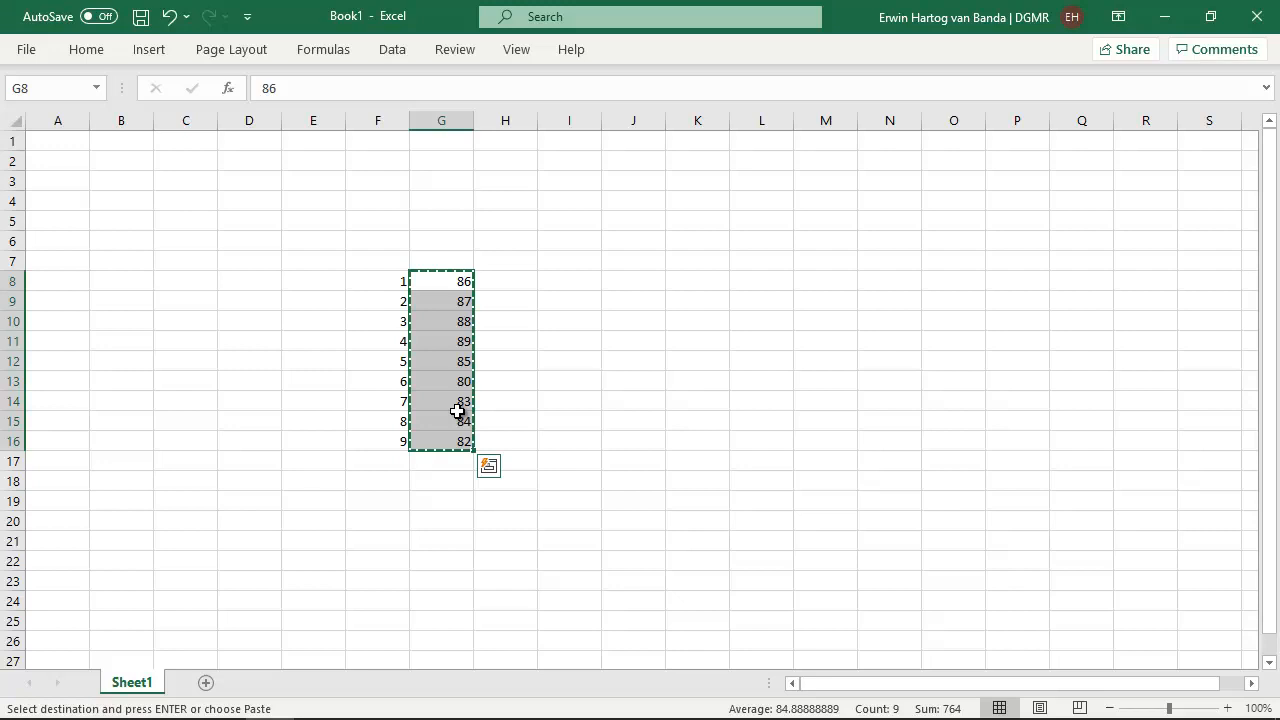
Step: Return to NoiseAtWork and paste the copied levels into the SPL column, starting at measurement point 1
key("alt+Tab")
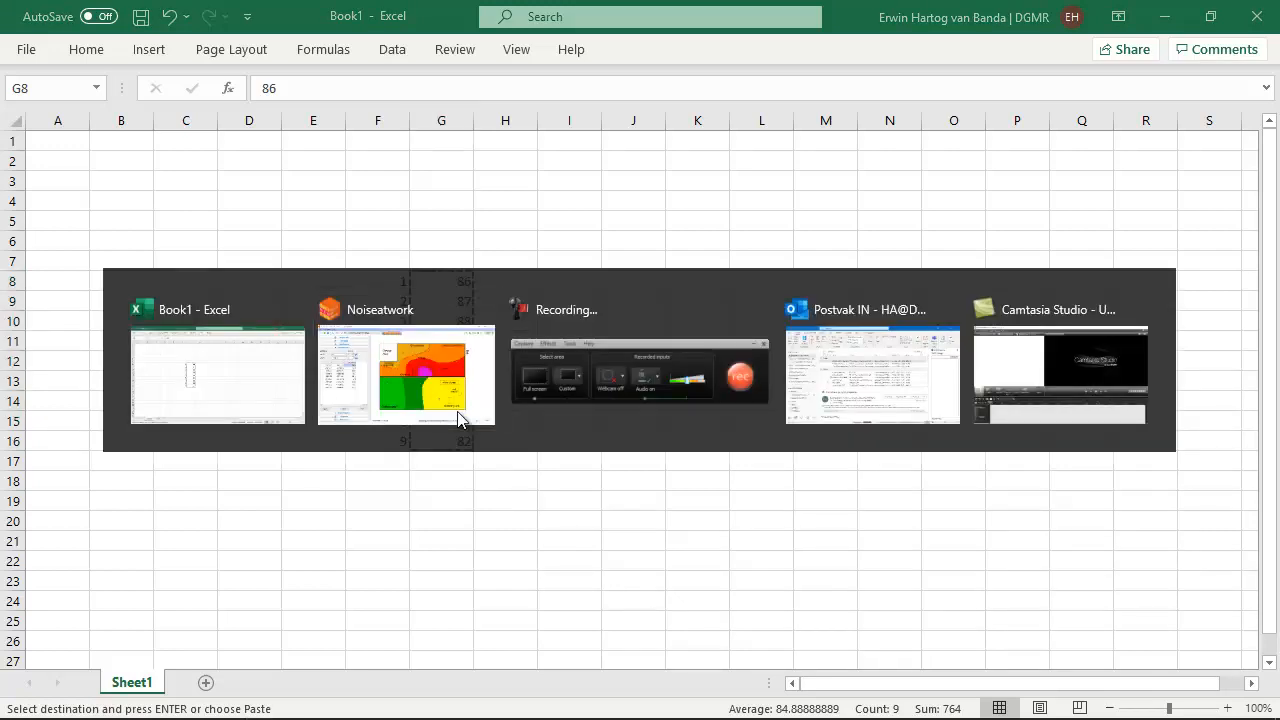
left_click(255, 312)
left_click(260, 291)
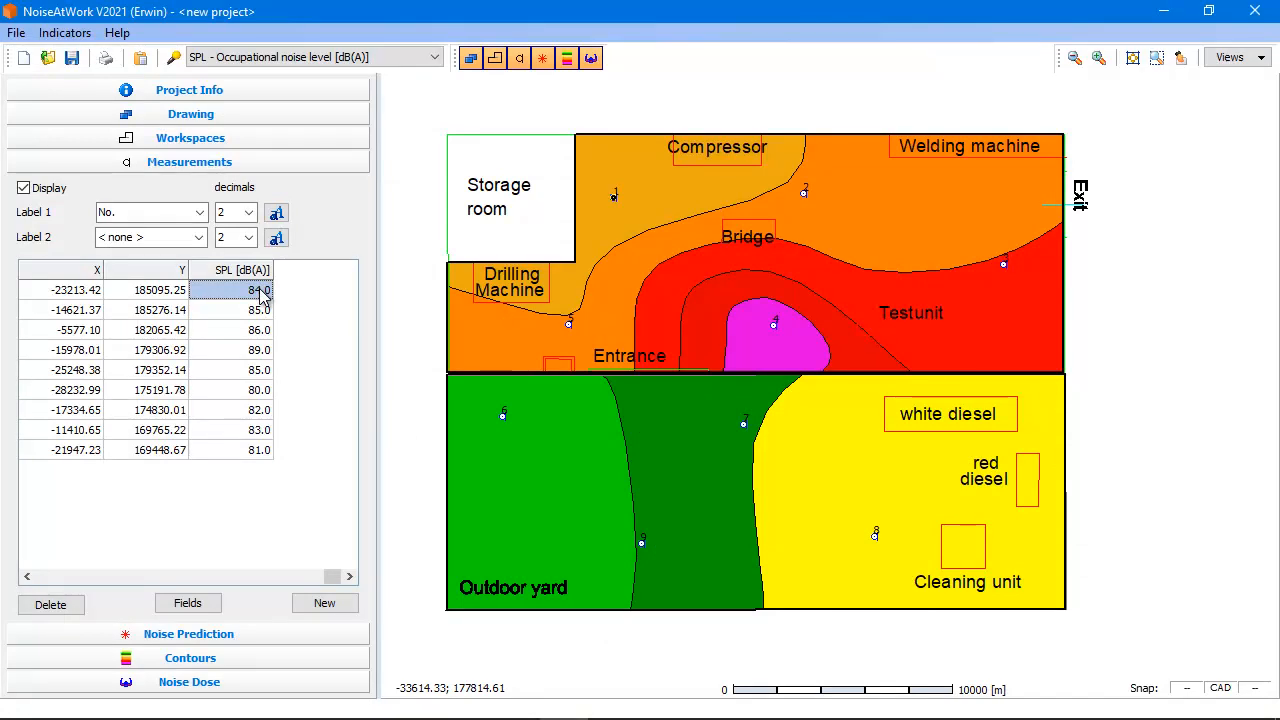
key("ctrl+v")
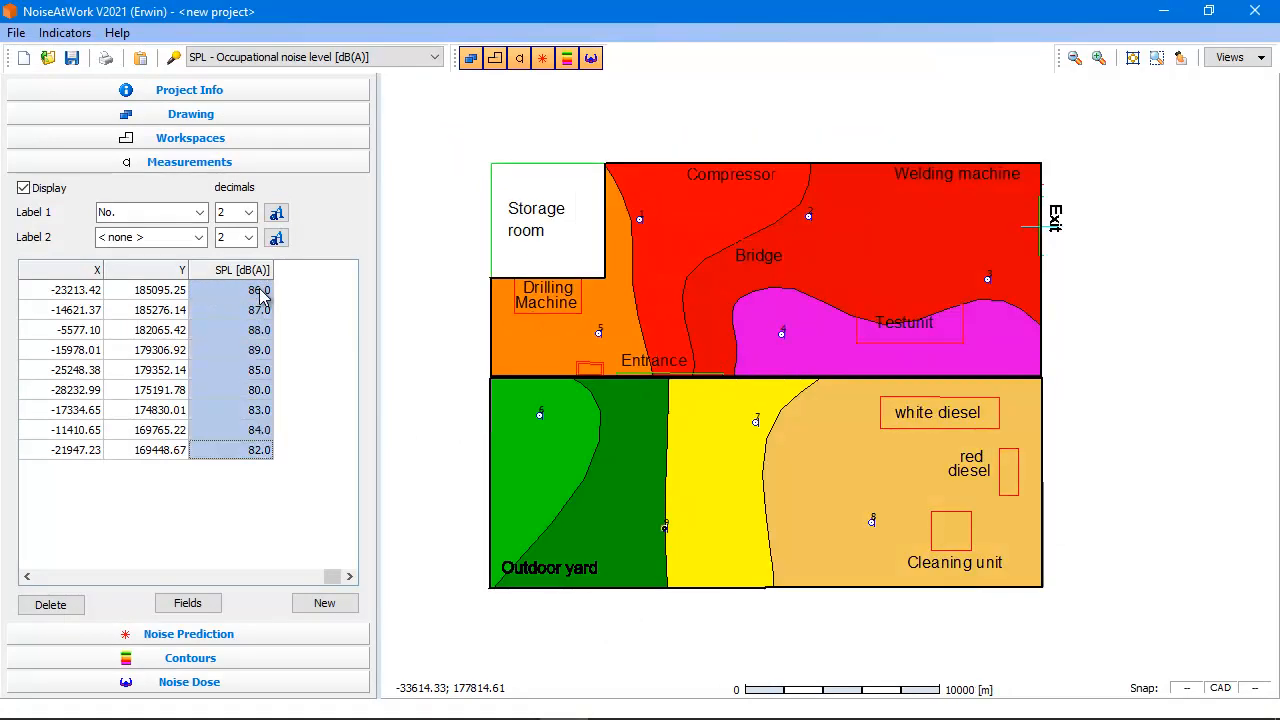
left_click(819, 367)
left_click(1143, 359)
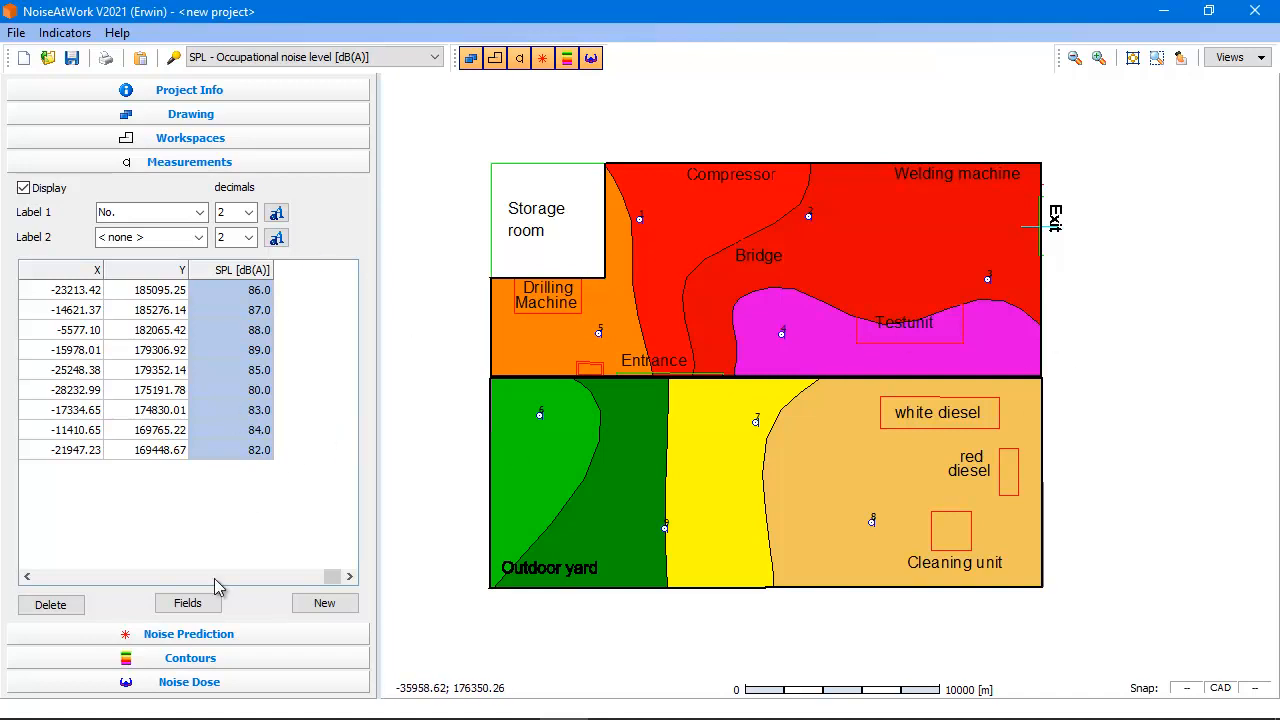
Step: Examine the contour classes and colours defined for the SPL occupational noise level
left_click(232, 662)
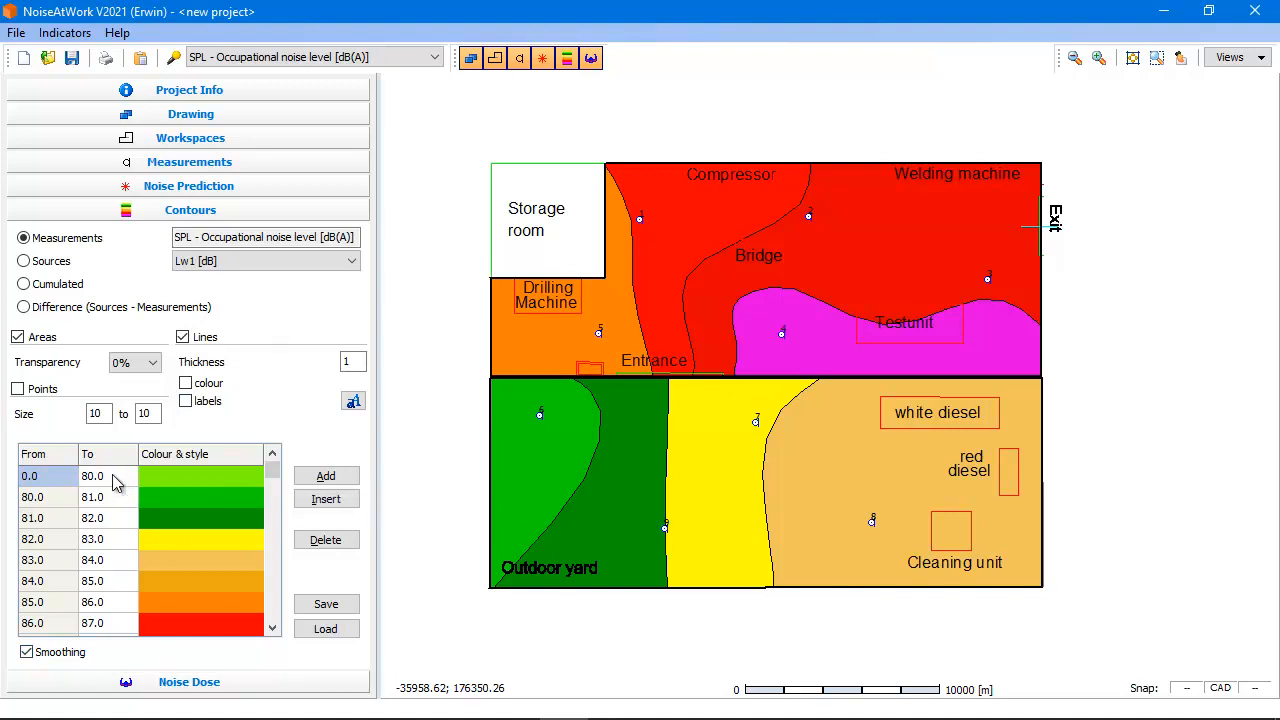
left_click(272, 627)
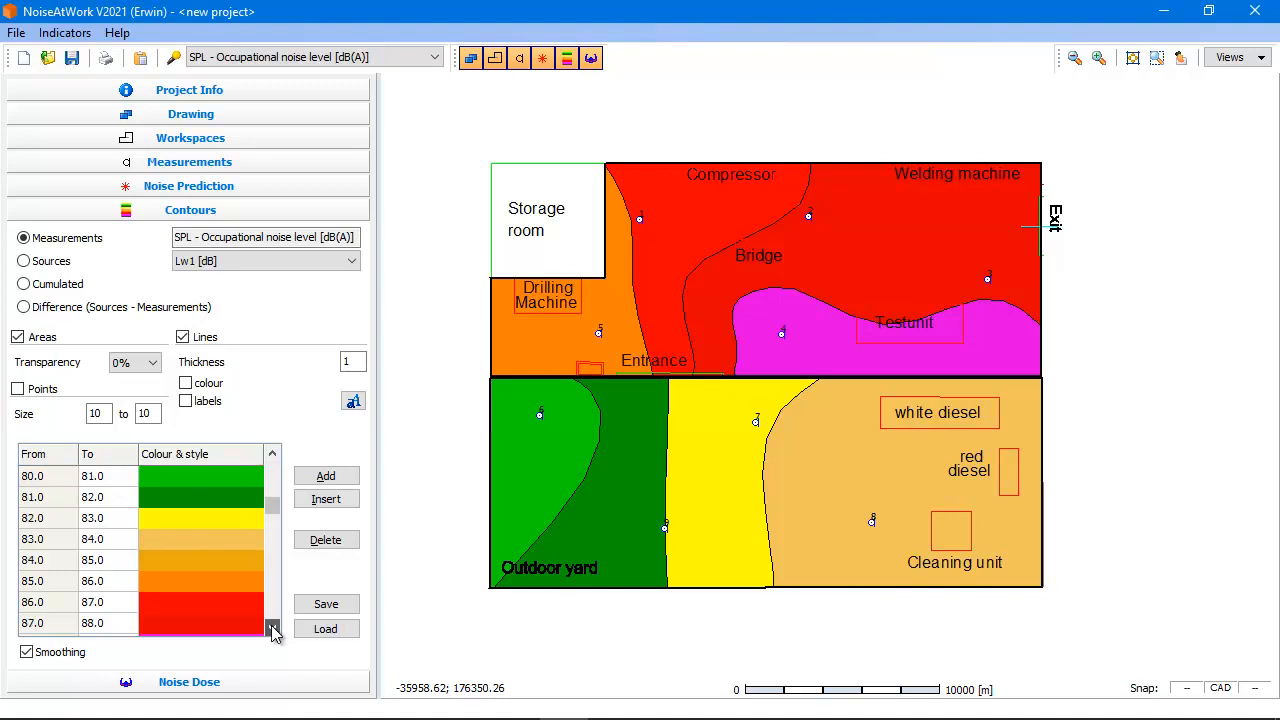
left_click(272, 474)
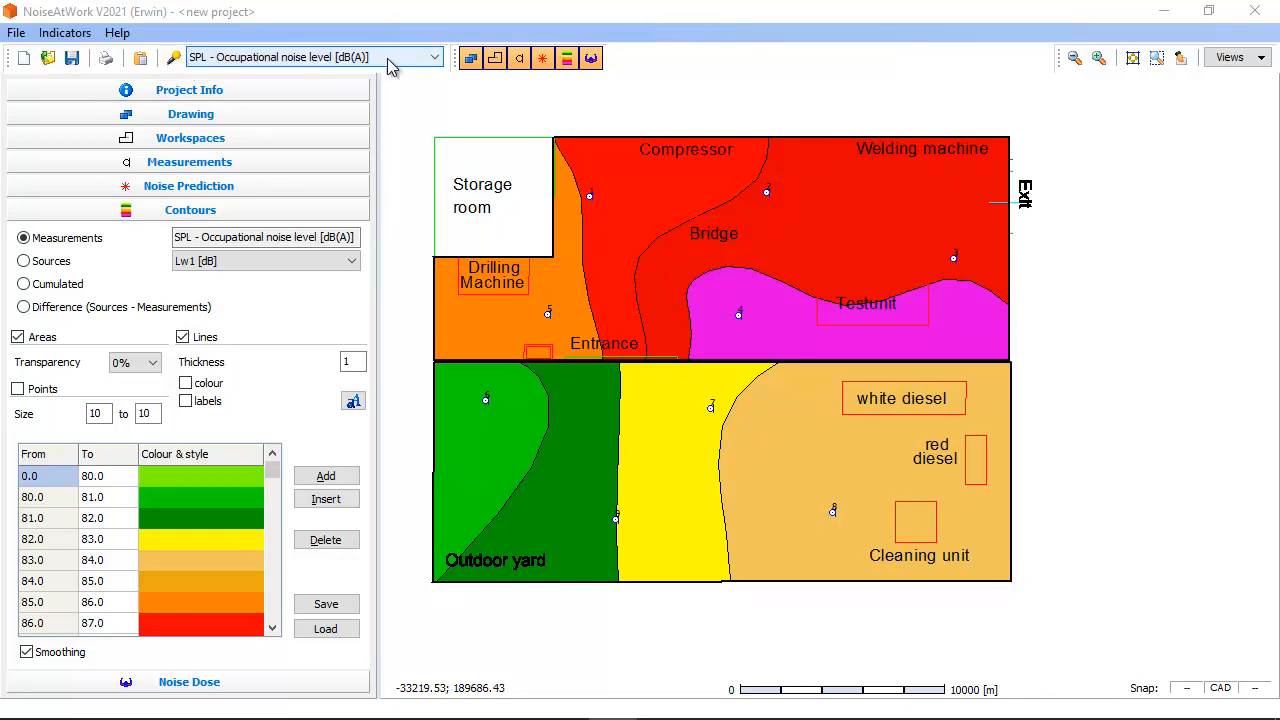
Step: Add a second indicator to the project using the preset T - Operative temperature [°C]
left_click(68, 34)
left_click(110, 55)
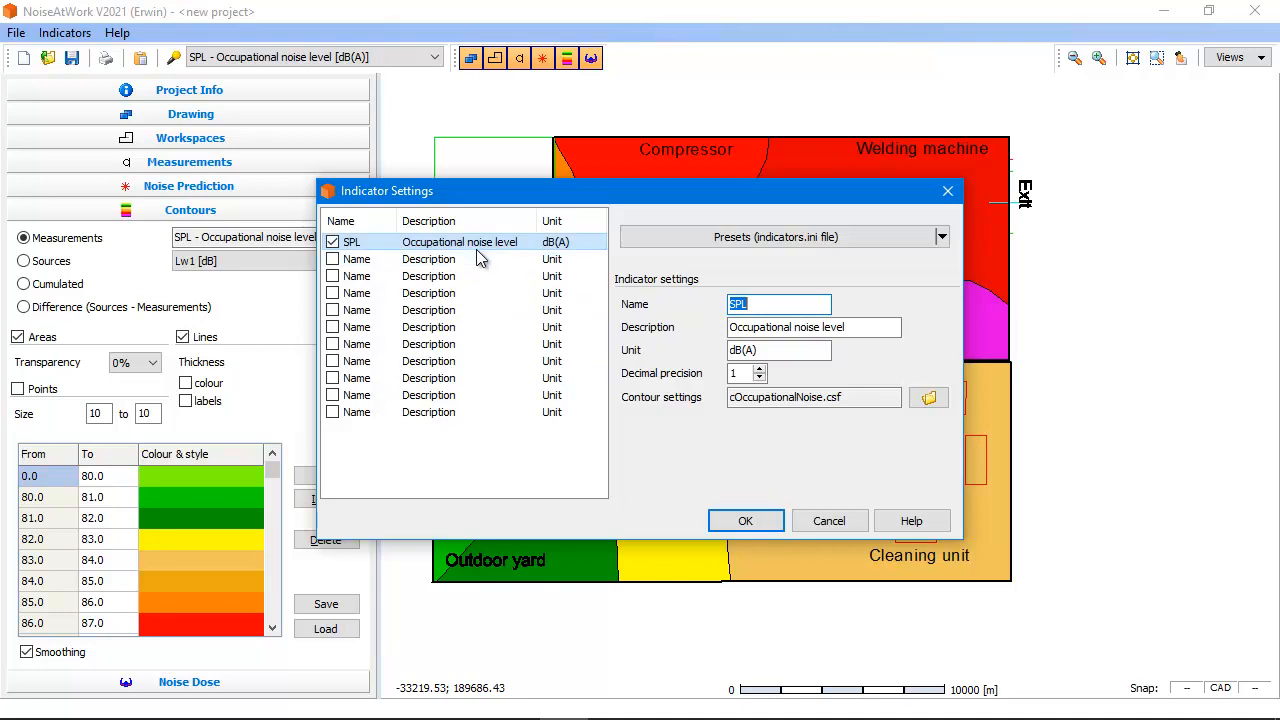
left_click(332, 260)
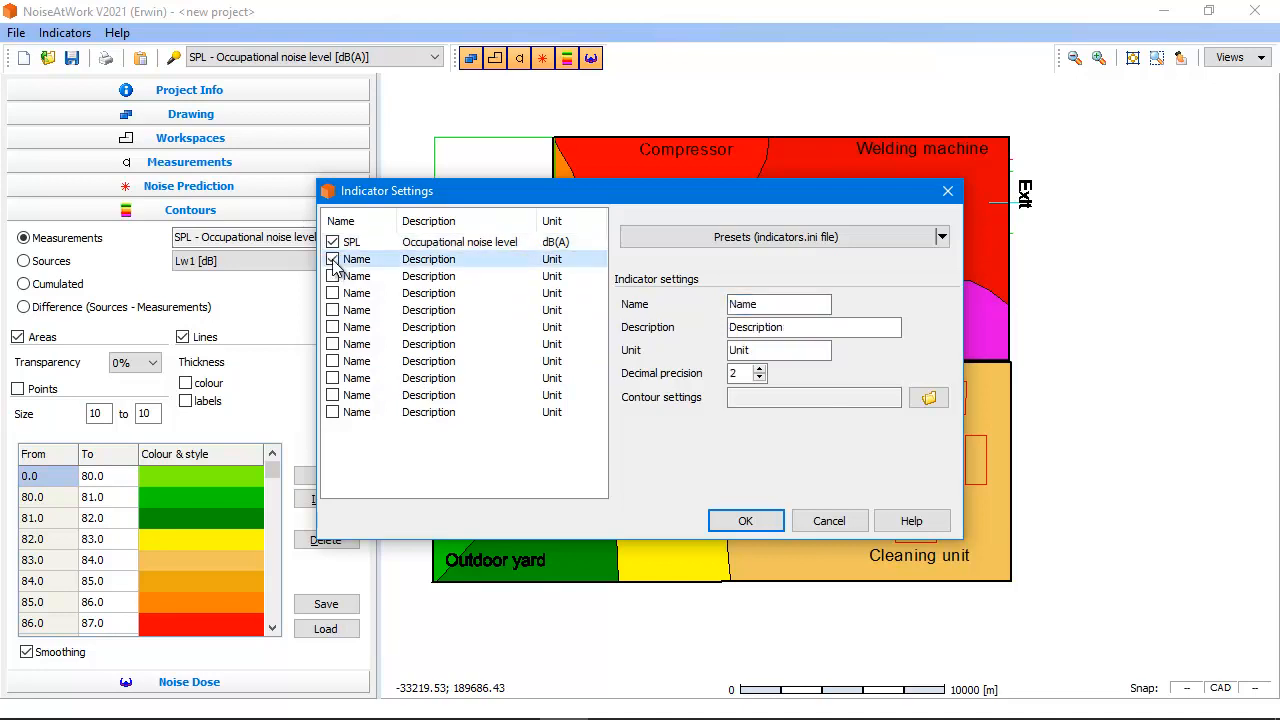
left_click(755, 305)
left_click_drag(742, 308, 773, 301)
left_click(780, 326)
left_click(758, 350)
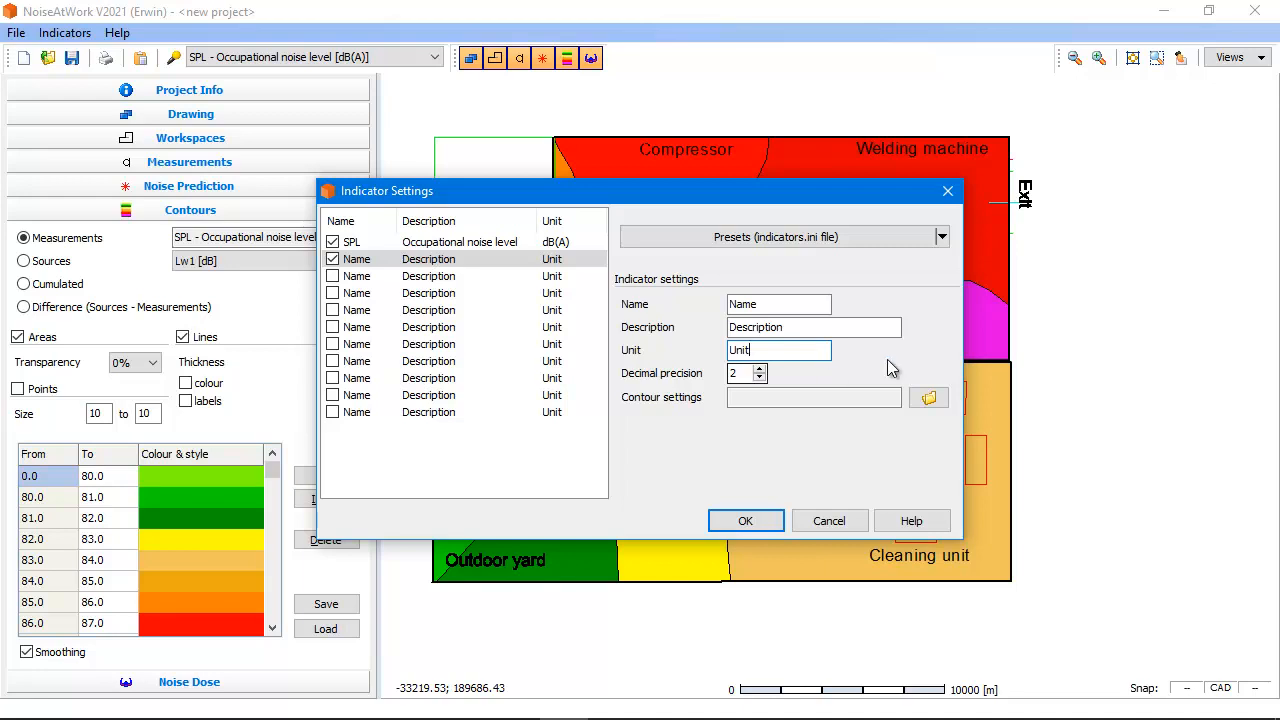
left_click(941, 237)
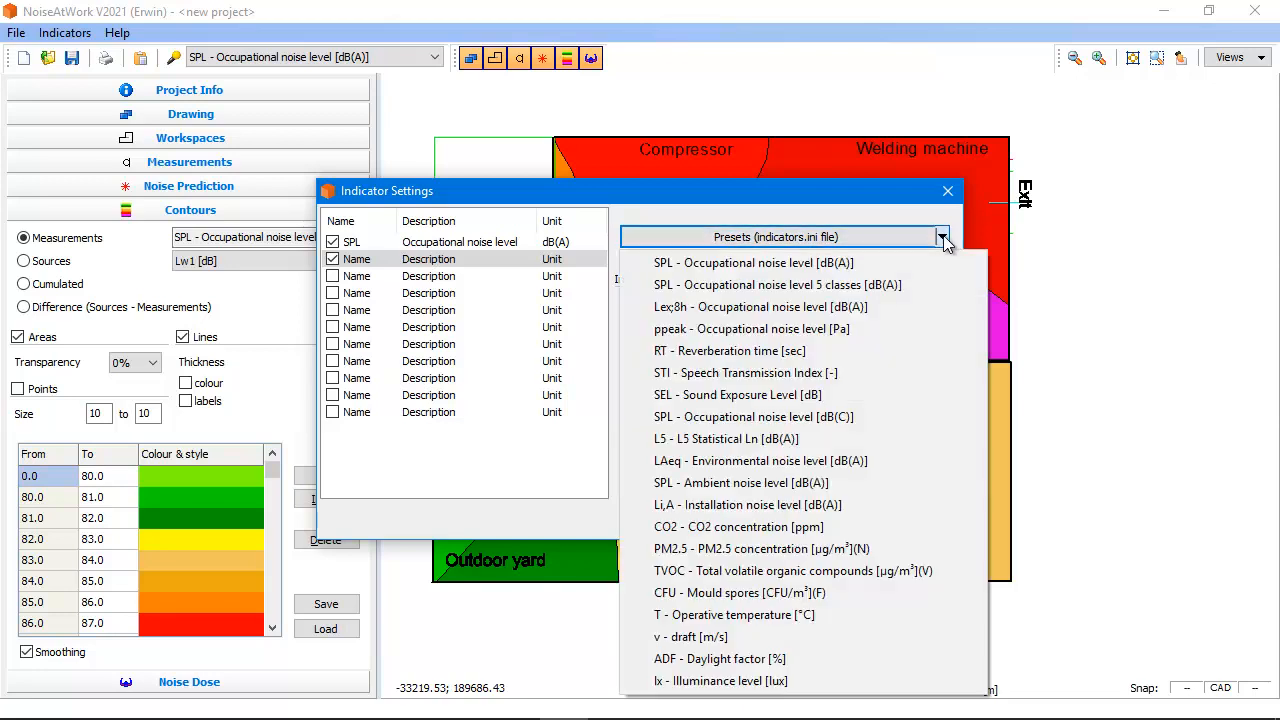
left_click(770, 614)
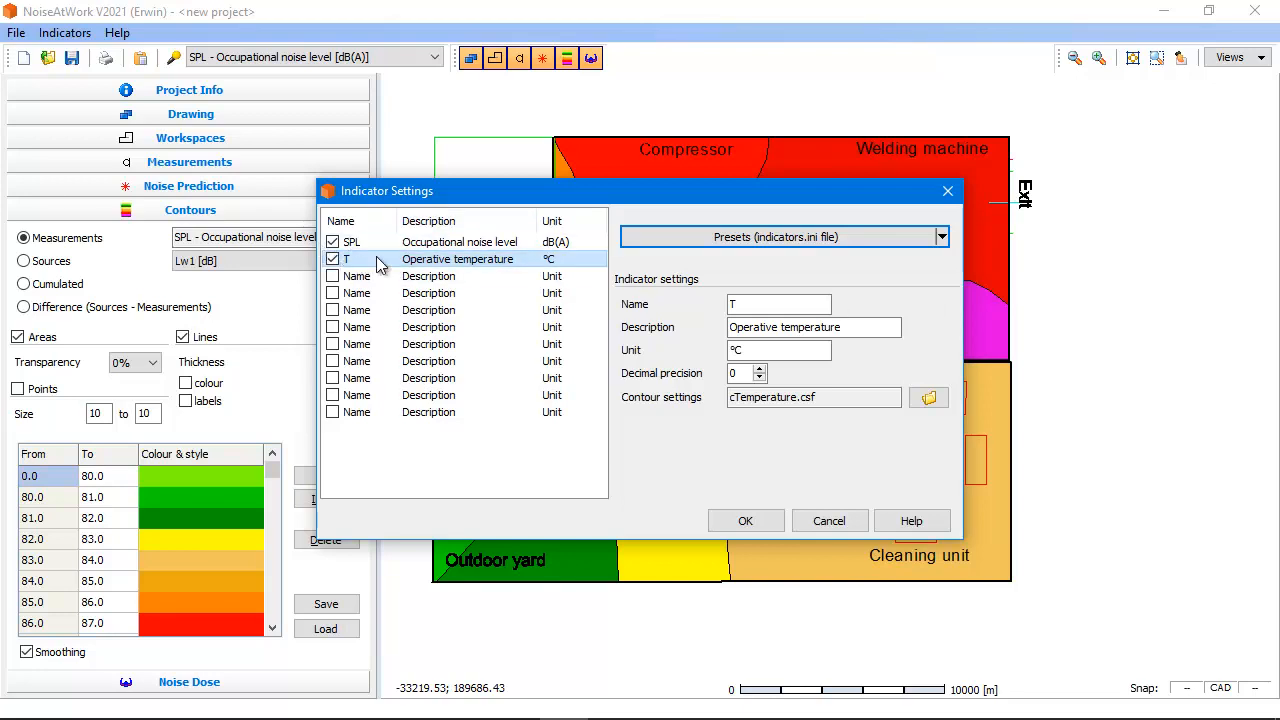
left_click(745, 521)
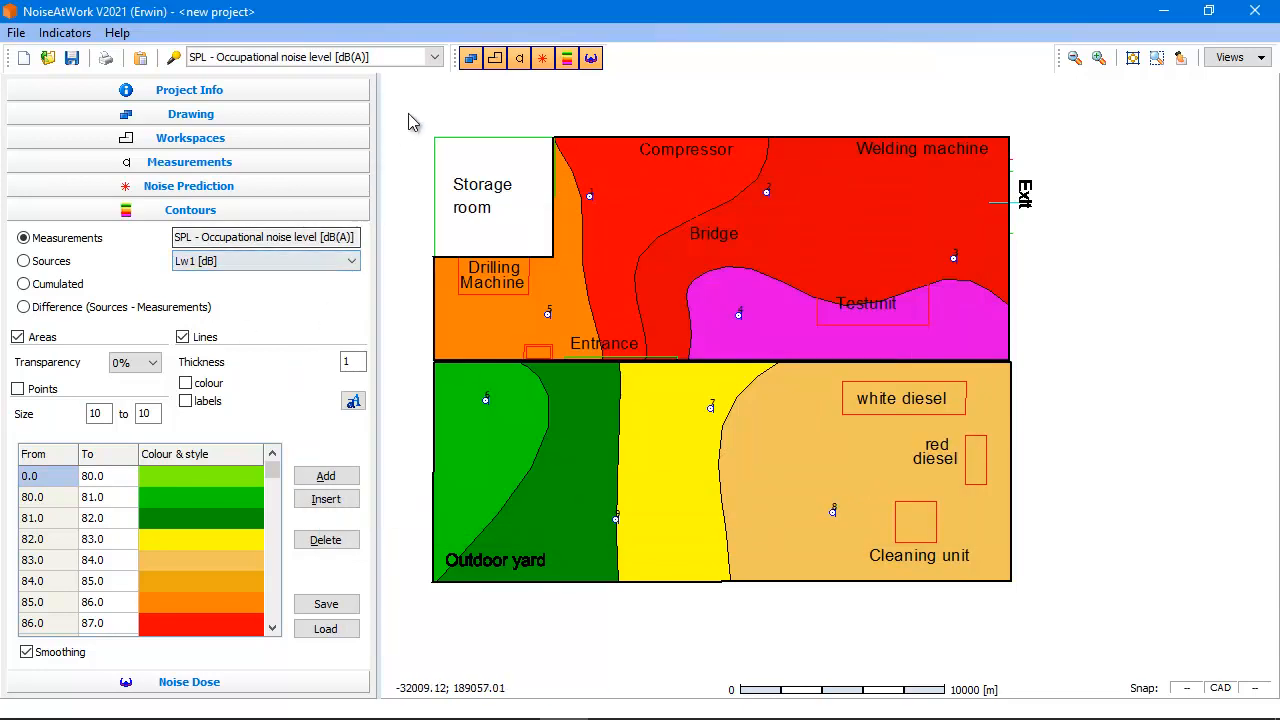
Step: Compare the SPL and T indicator maps, leave T - Operative temperature active, and open the measurements table
left_click(436, 58)
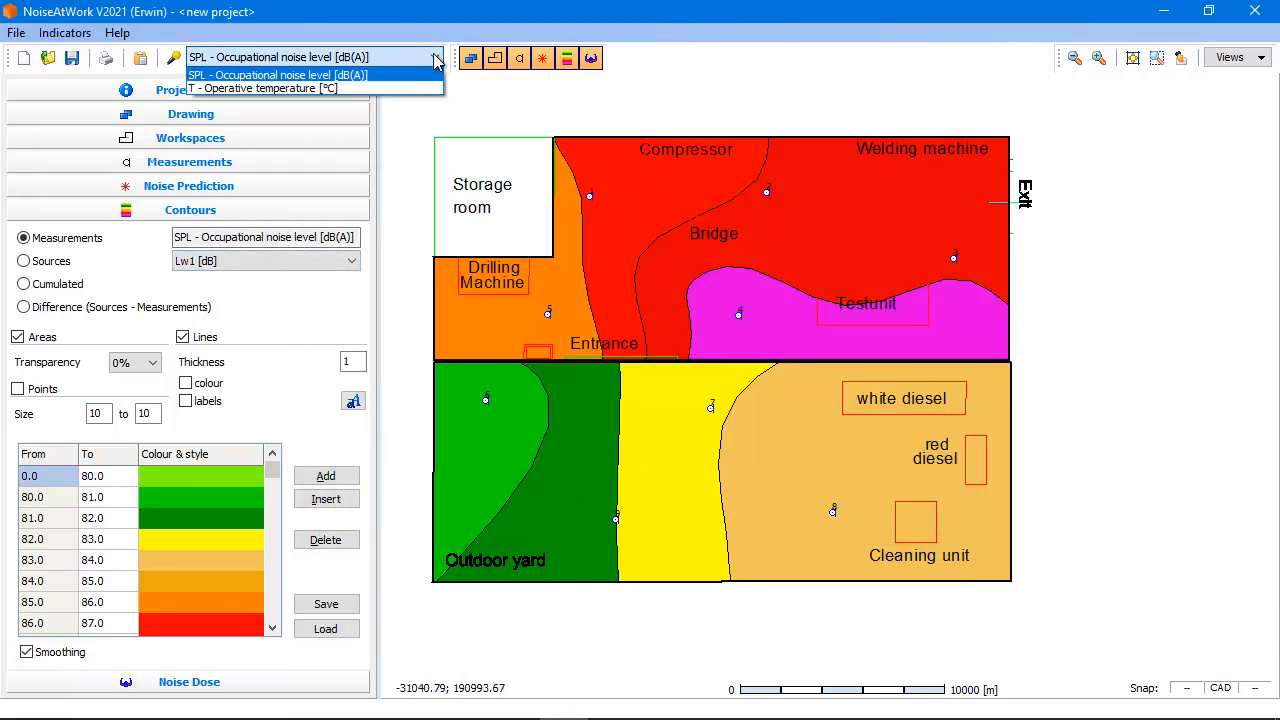
left_click(376, 88)
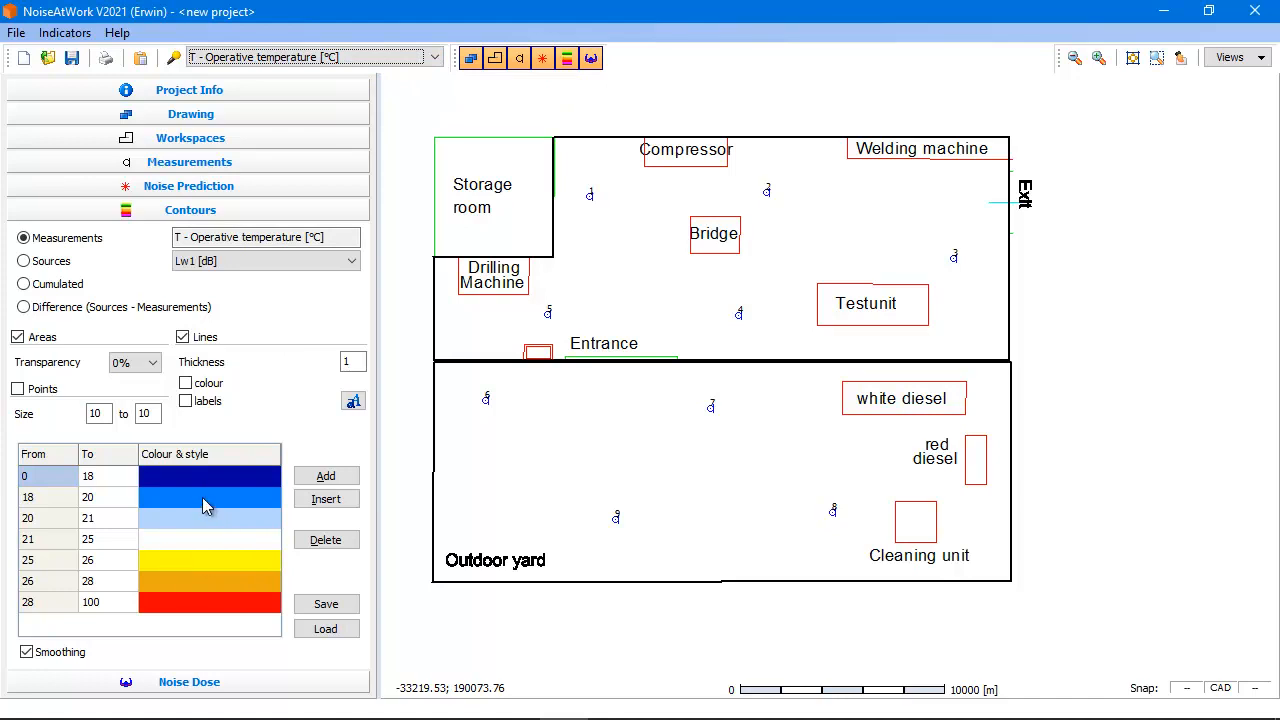
left_click(435, 58)
left_click(403, 76)
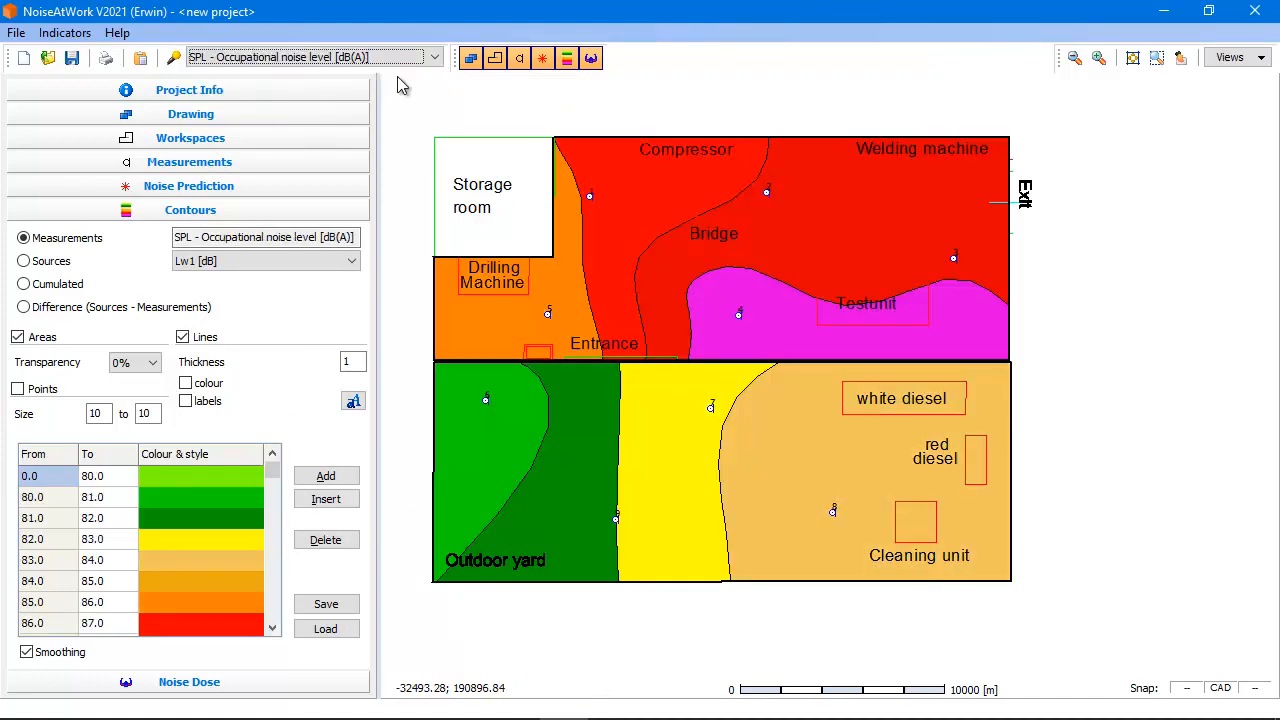
left_click(435, 57)
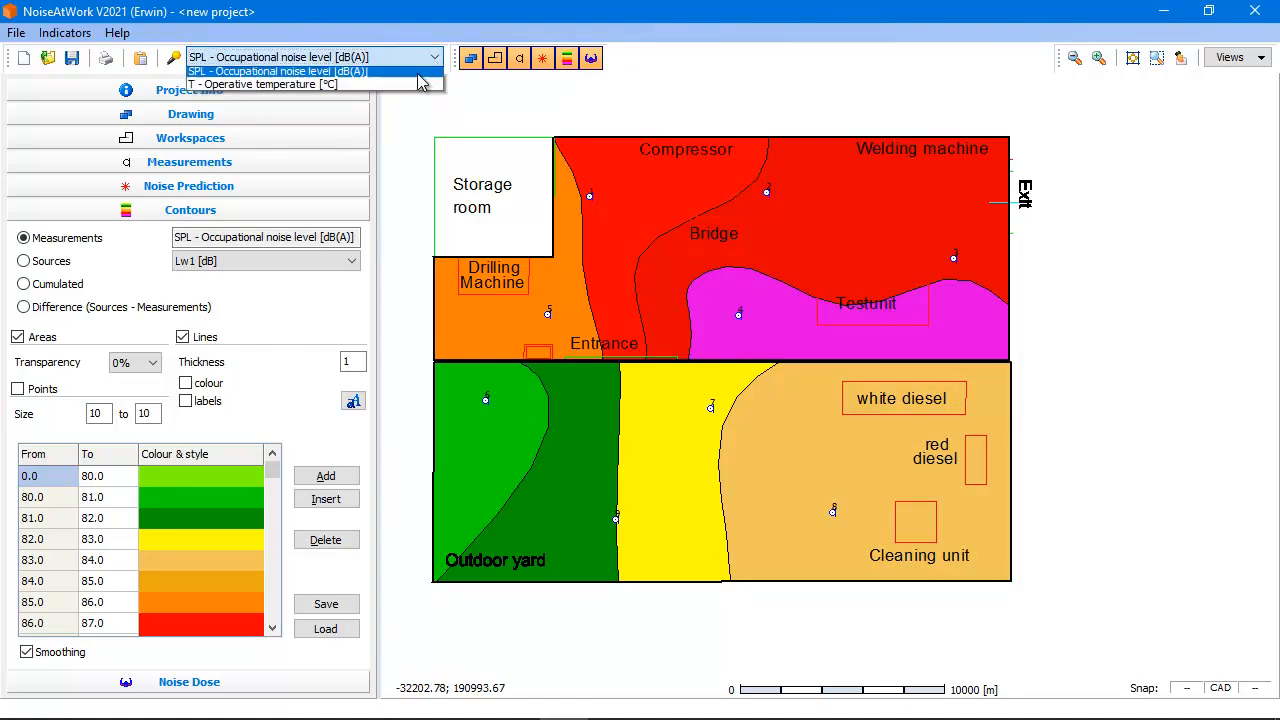
left_click(410, 88)
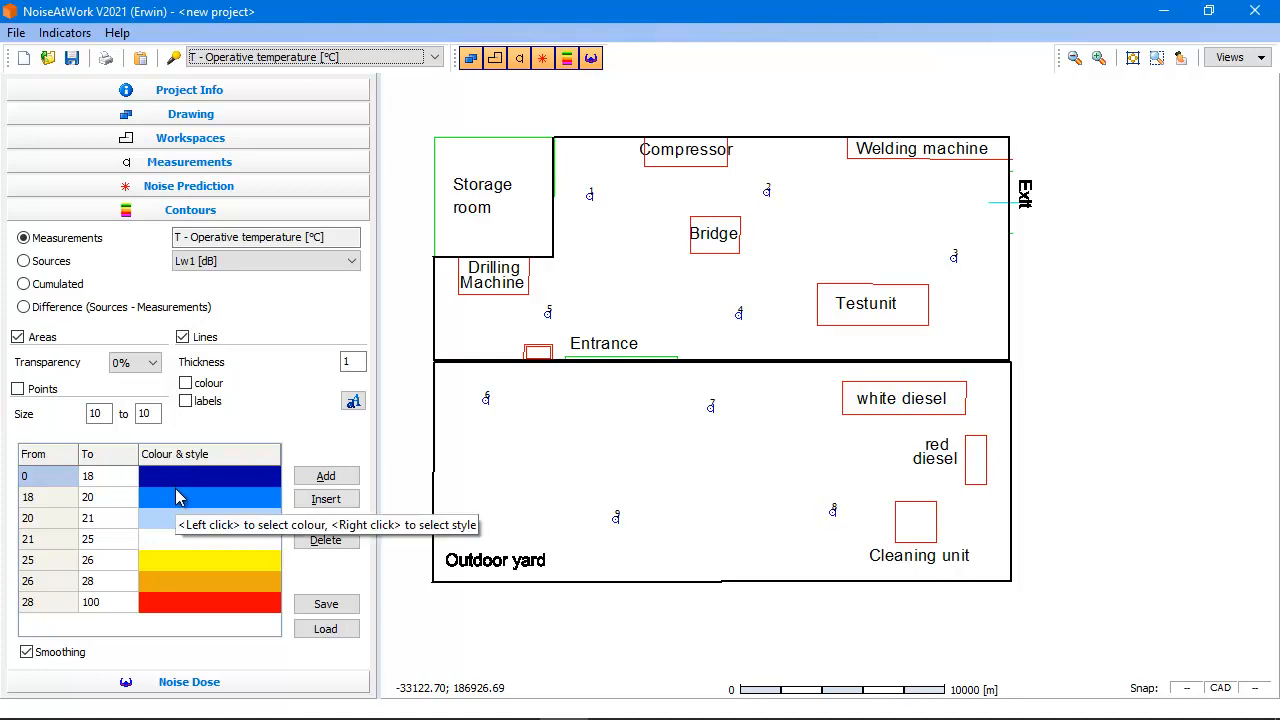
left_click(289, 168)
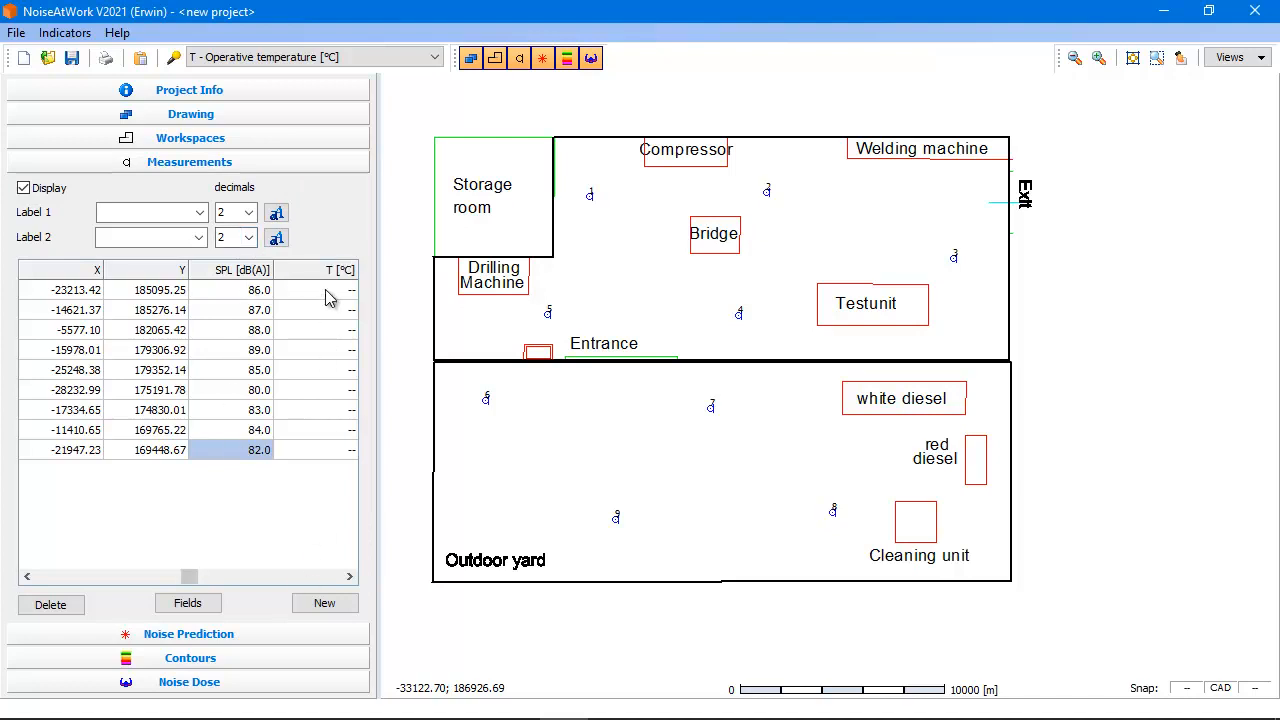
left_click(64, 33)
left_click(80, 55)
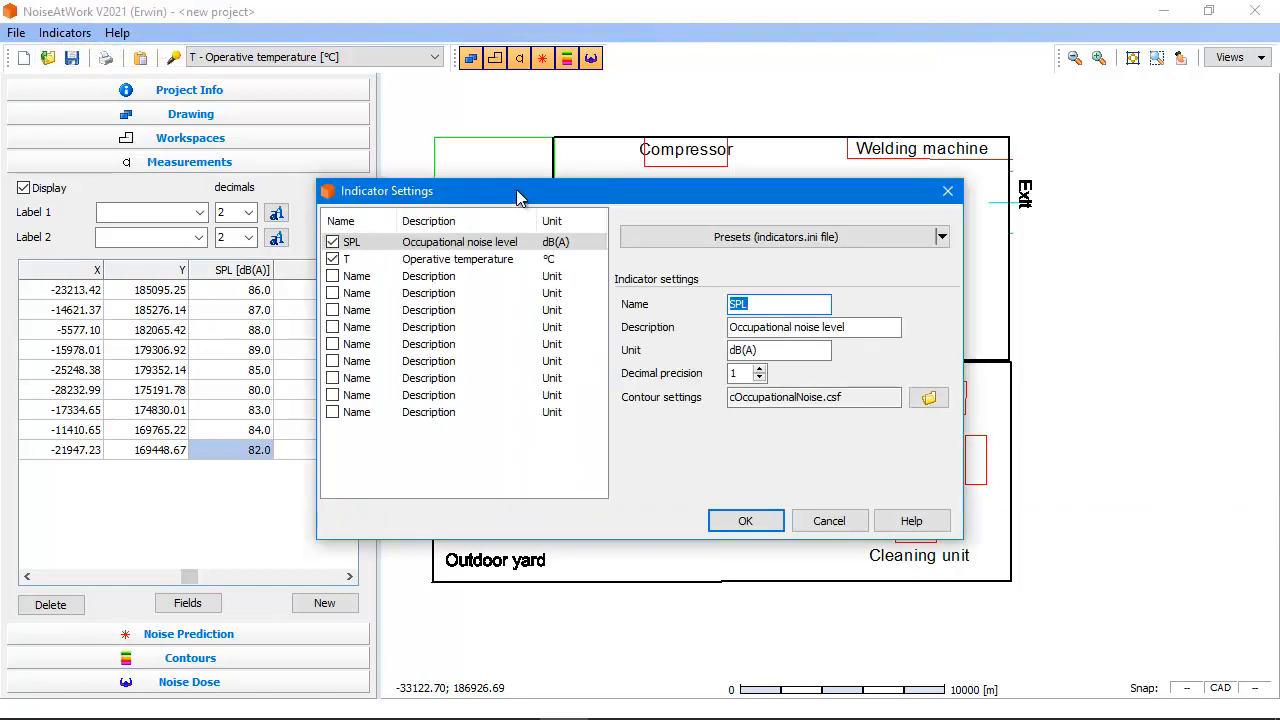
left_click_drag(517, 197, 632, 185)
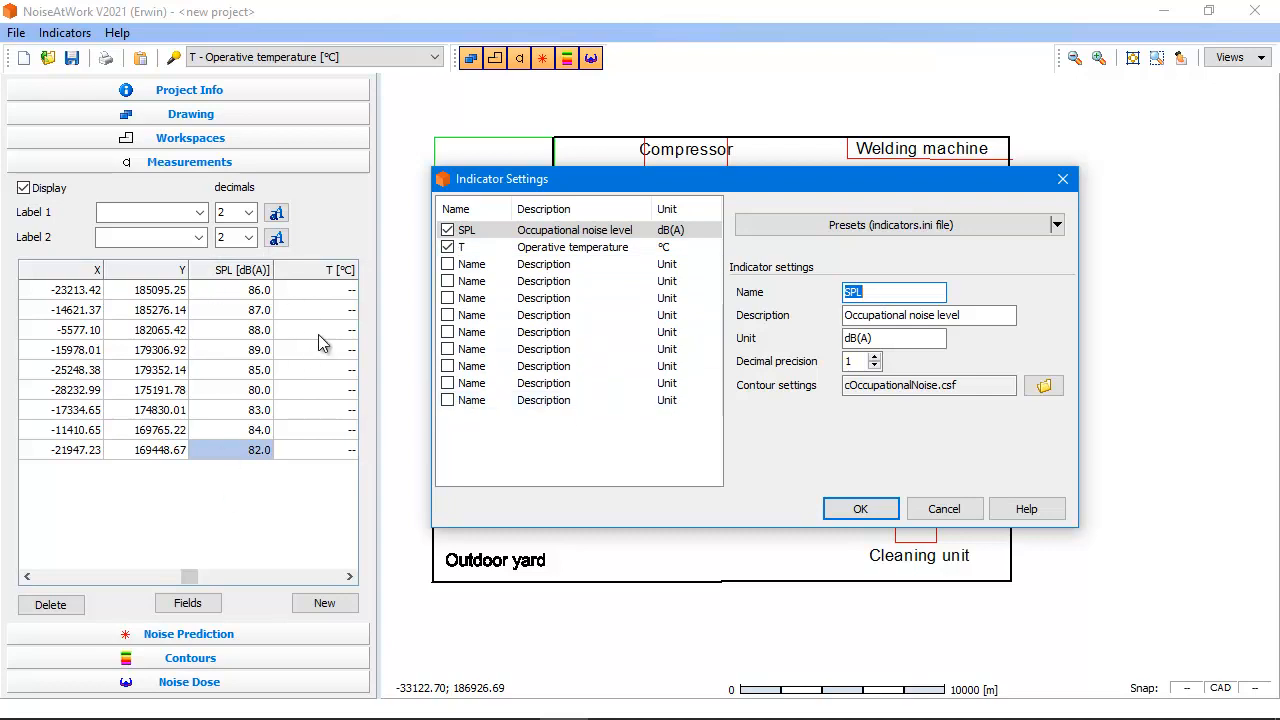
left_click(944, 509)
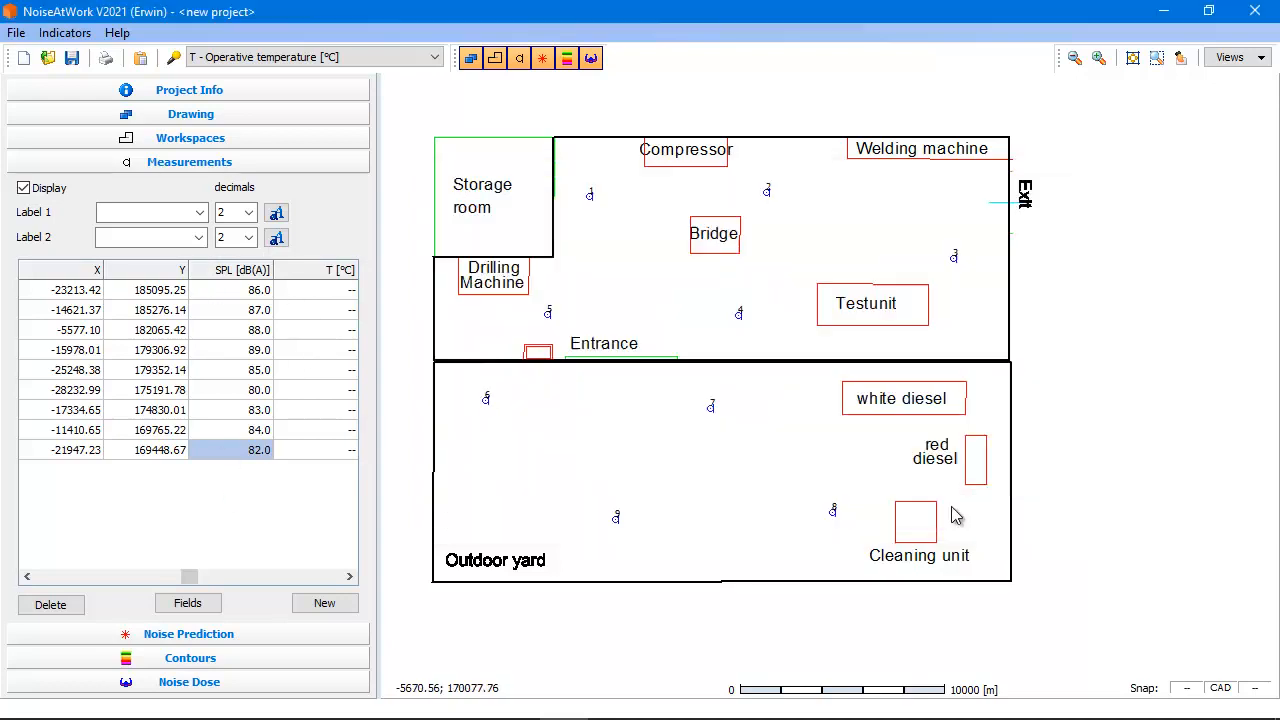
Step: Enter operative temperatures of 19, 21, 22, 23 and 21 °C for indoor measurement points 1 to 5
left_click(350, 290)
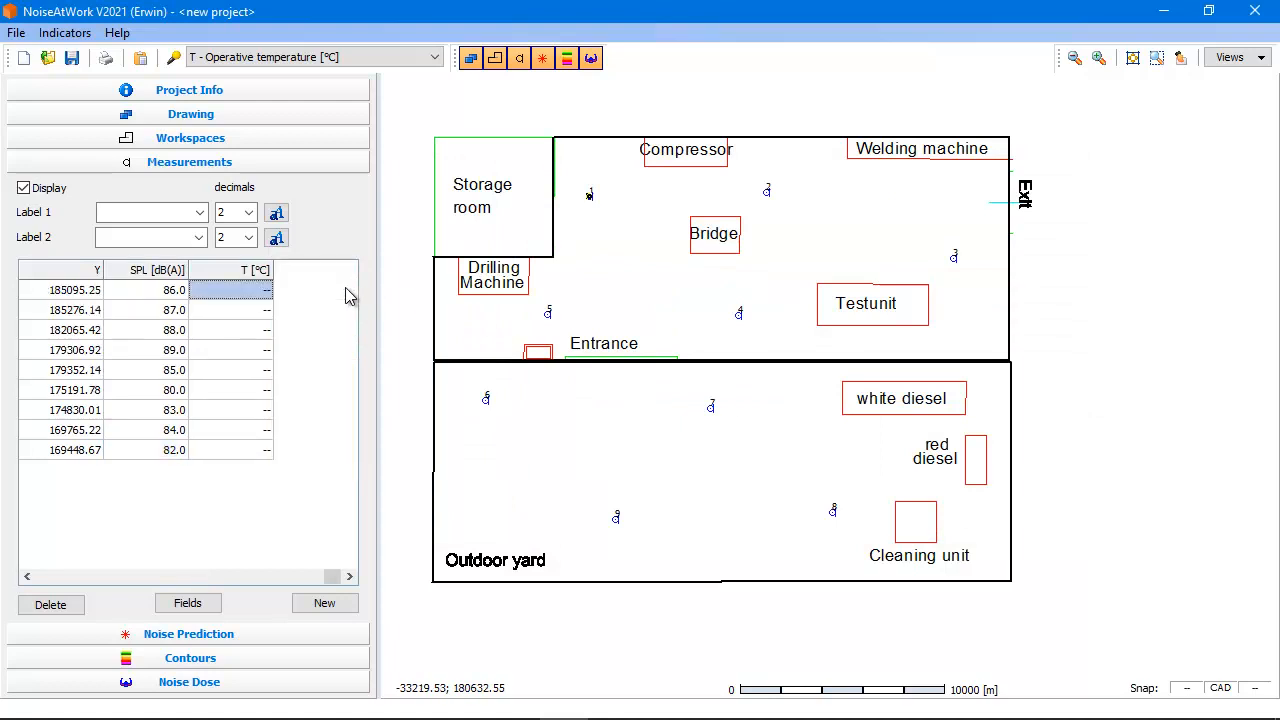
left_click(270, 292)
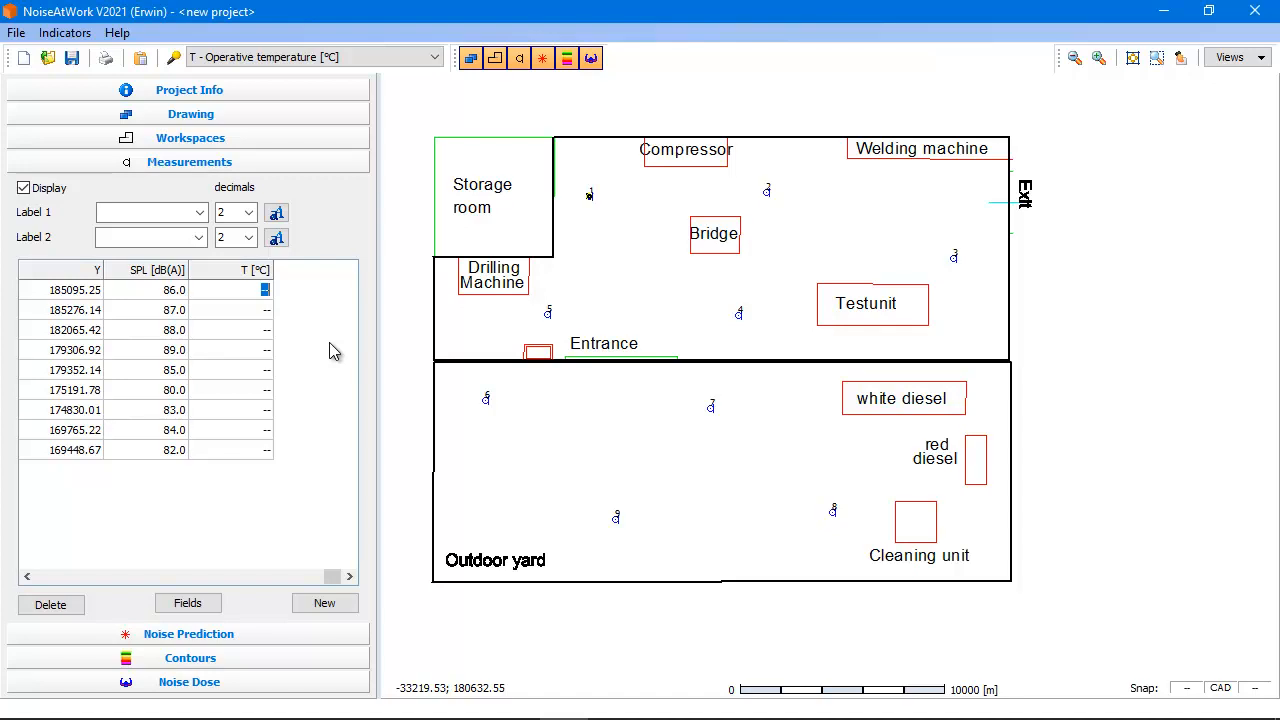
type("19")
left_click(262, 314)
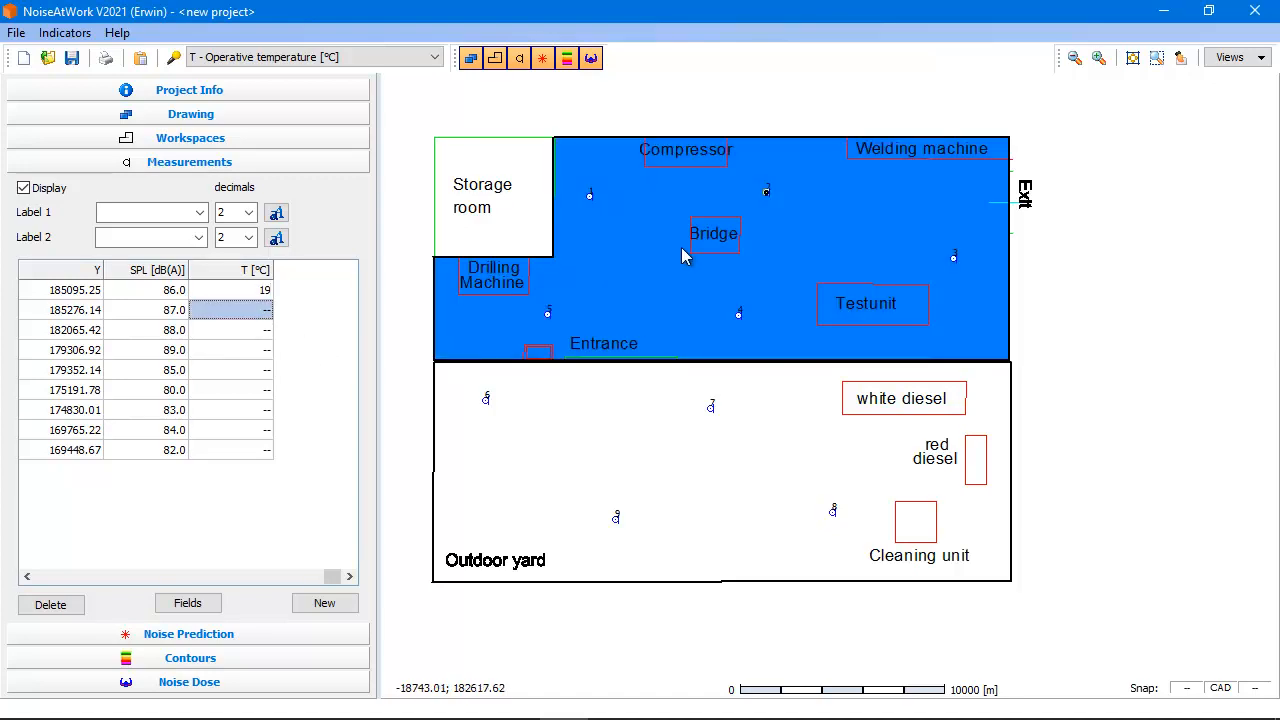
type("21")
left_click(265, 338)
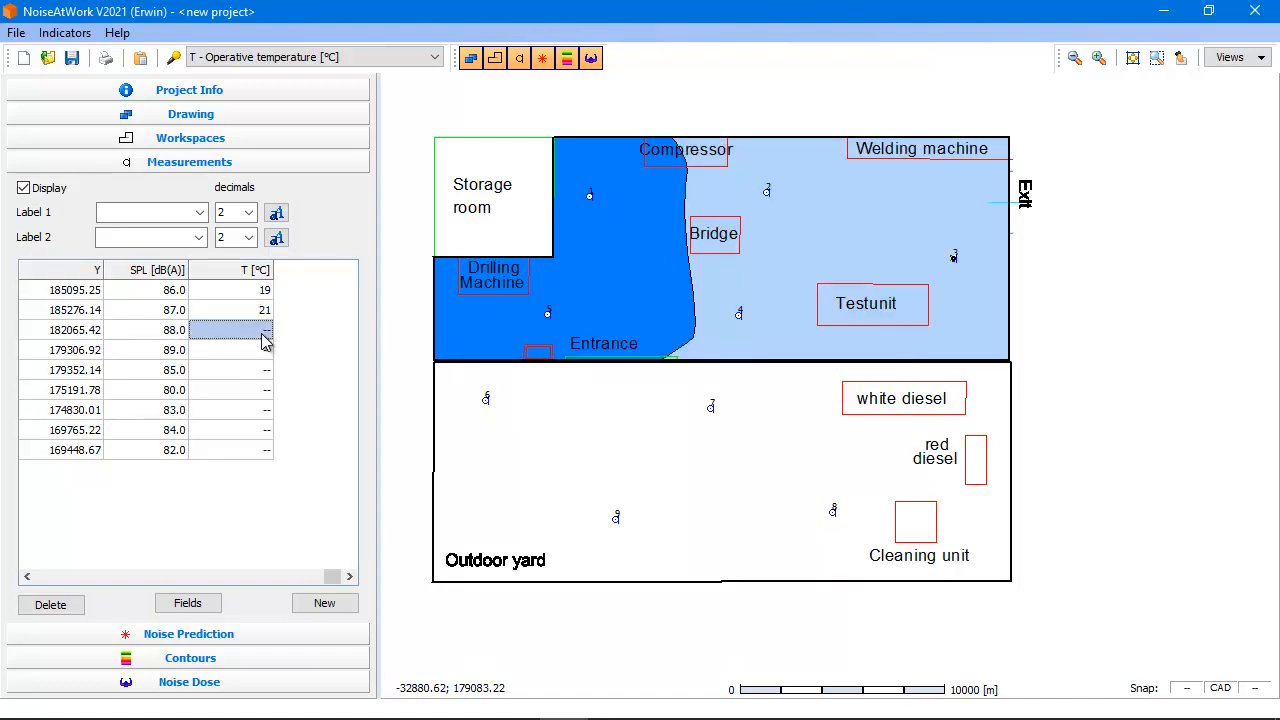
type("22")
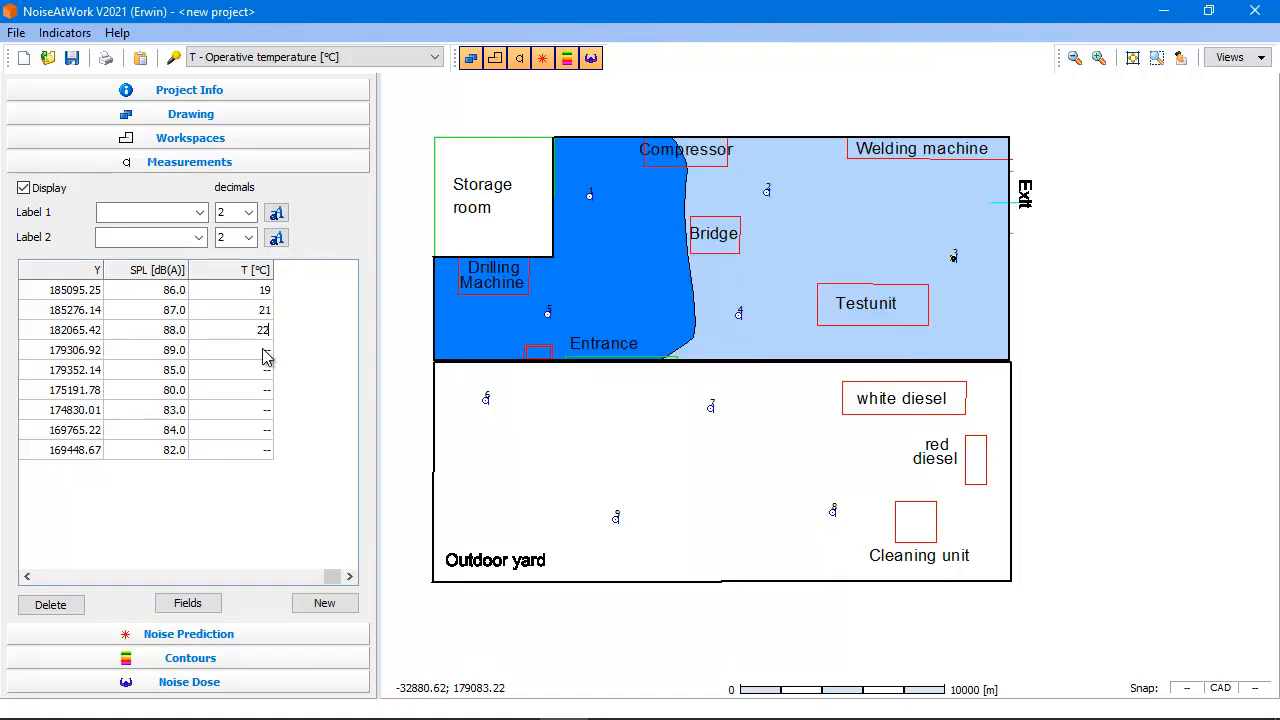
left_click(266, 352)
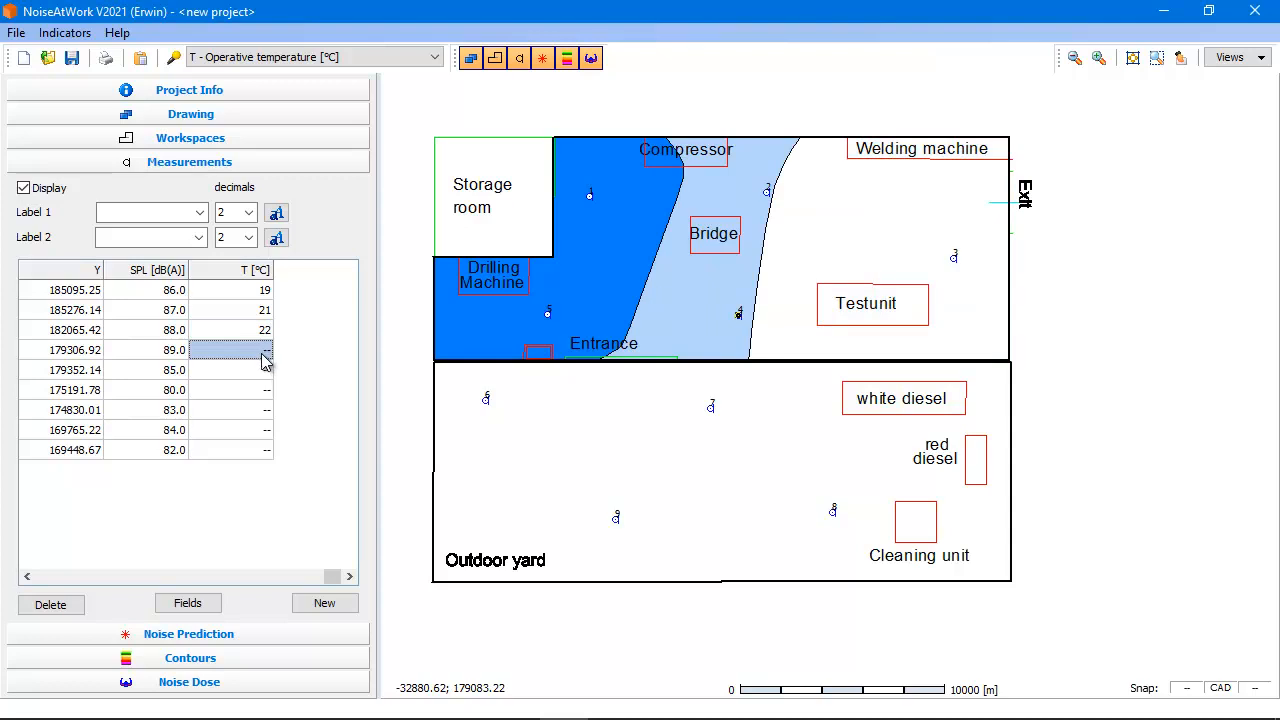
type("23")
left_click(262, 371)
type("21")
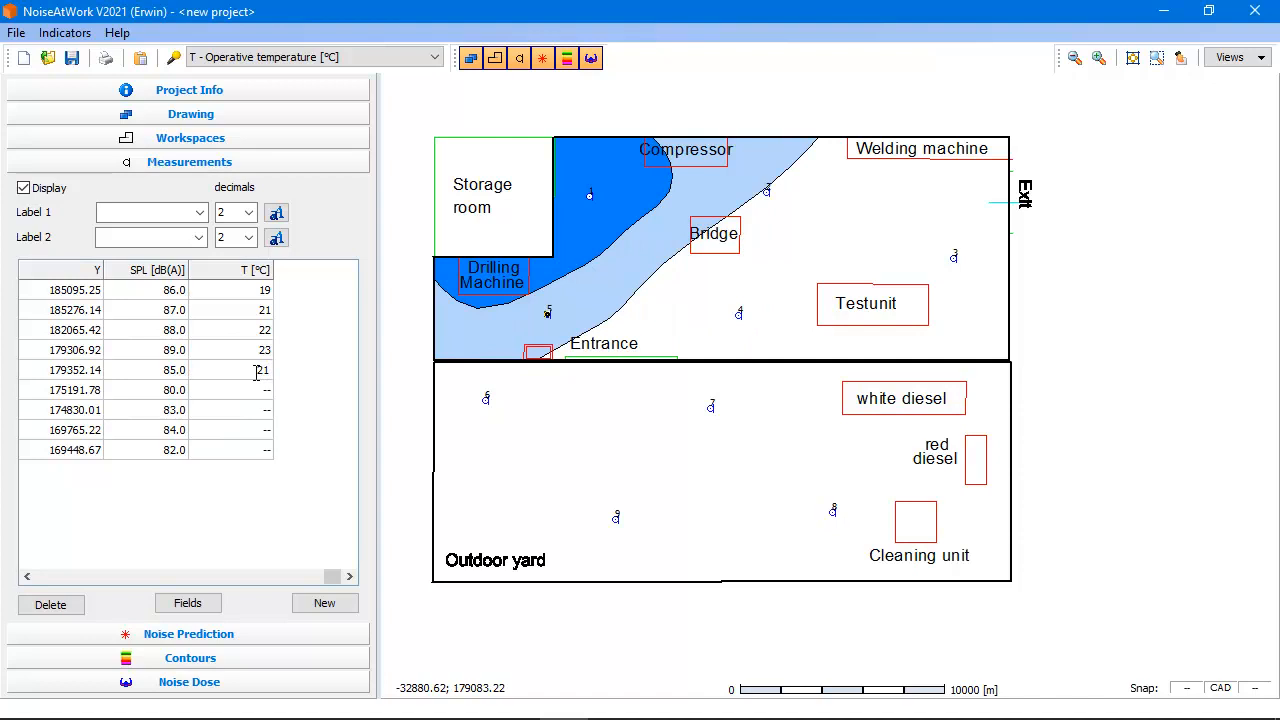
Step: Set the operative temperature of measurement point 5 to 20 °C and of outdoor points 6 to 9 to 30, 29, 27 and 25 °C
left_click(257, 371)
type("20")
left_click(250, 396)
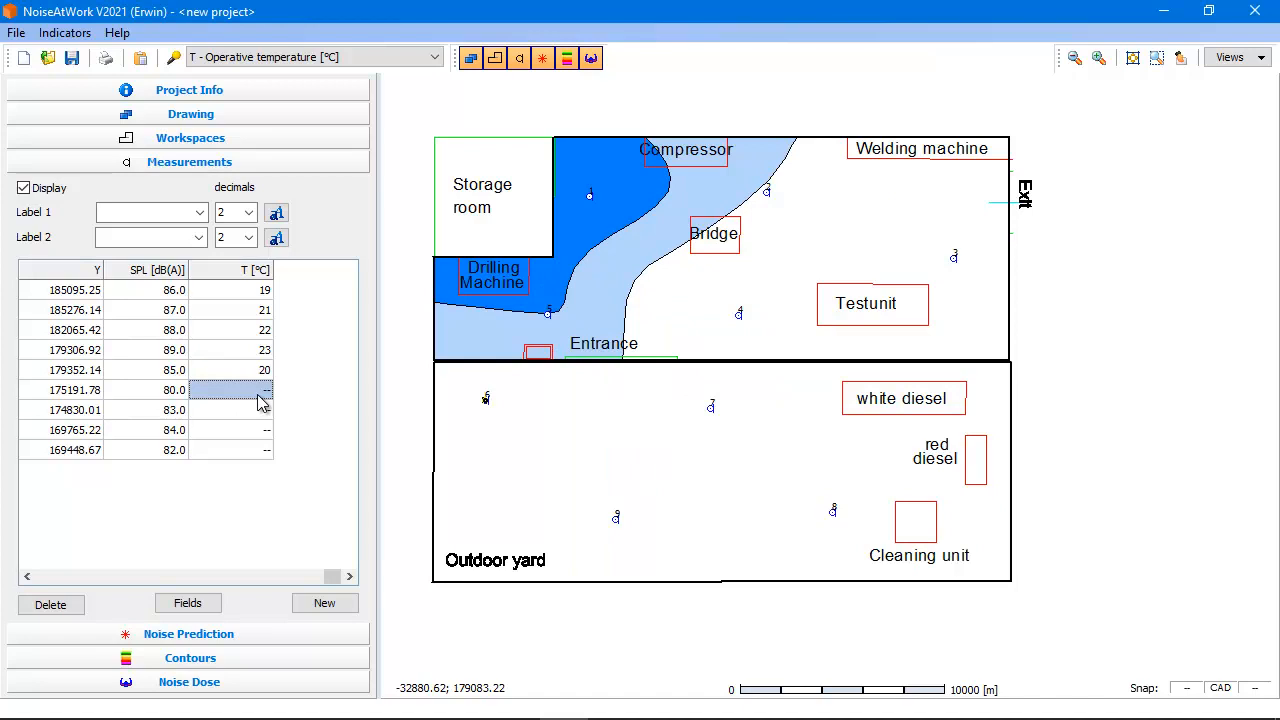
type("20")
left_click(262, 403)
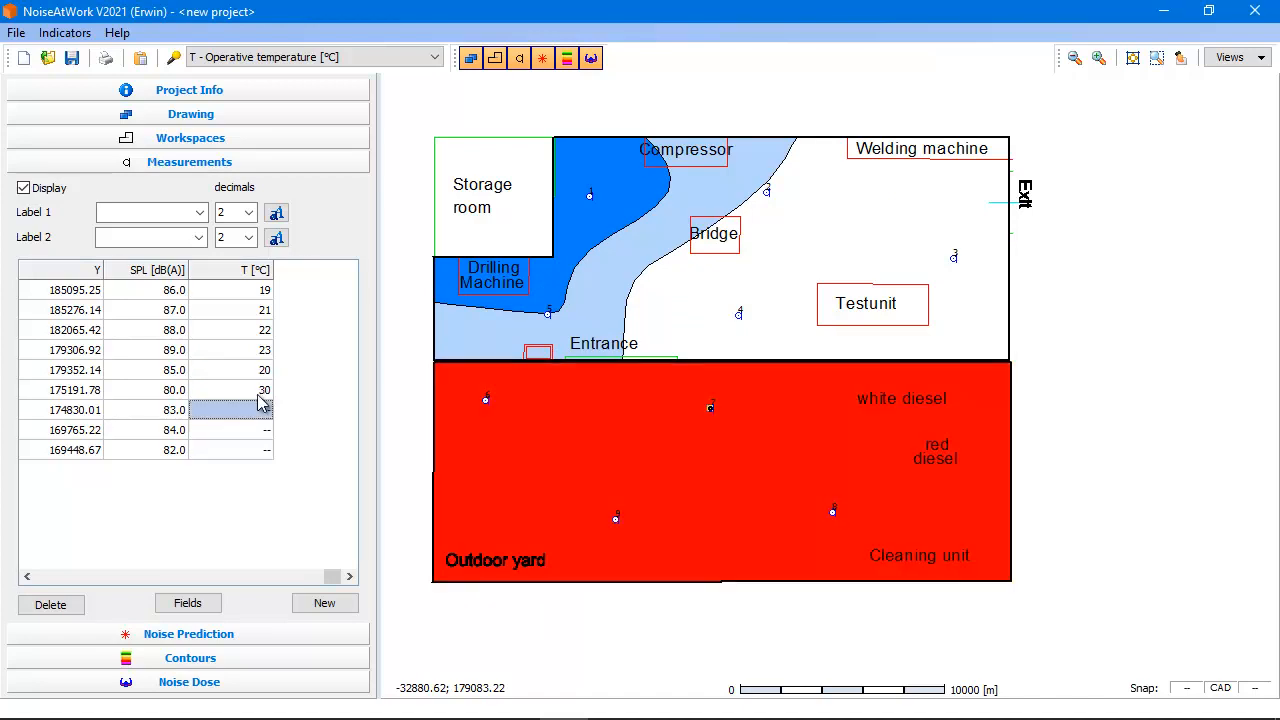
type("39")
key("Return")
type("27")
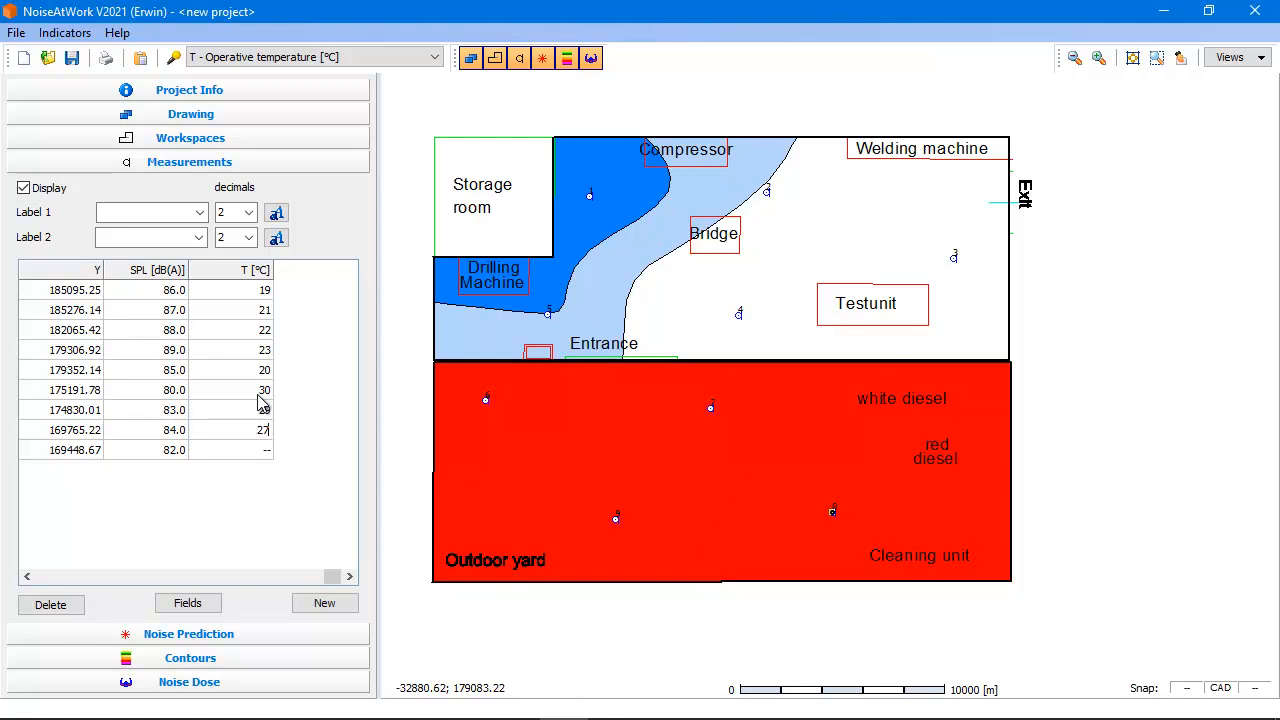
key("Return")
type("2")
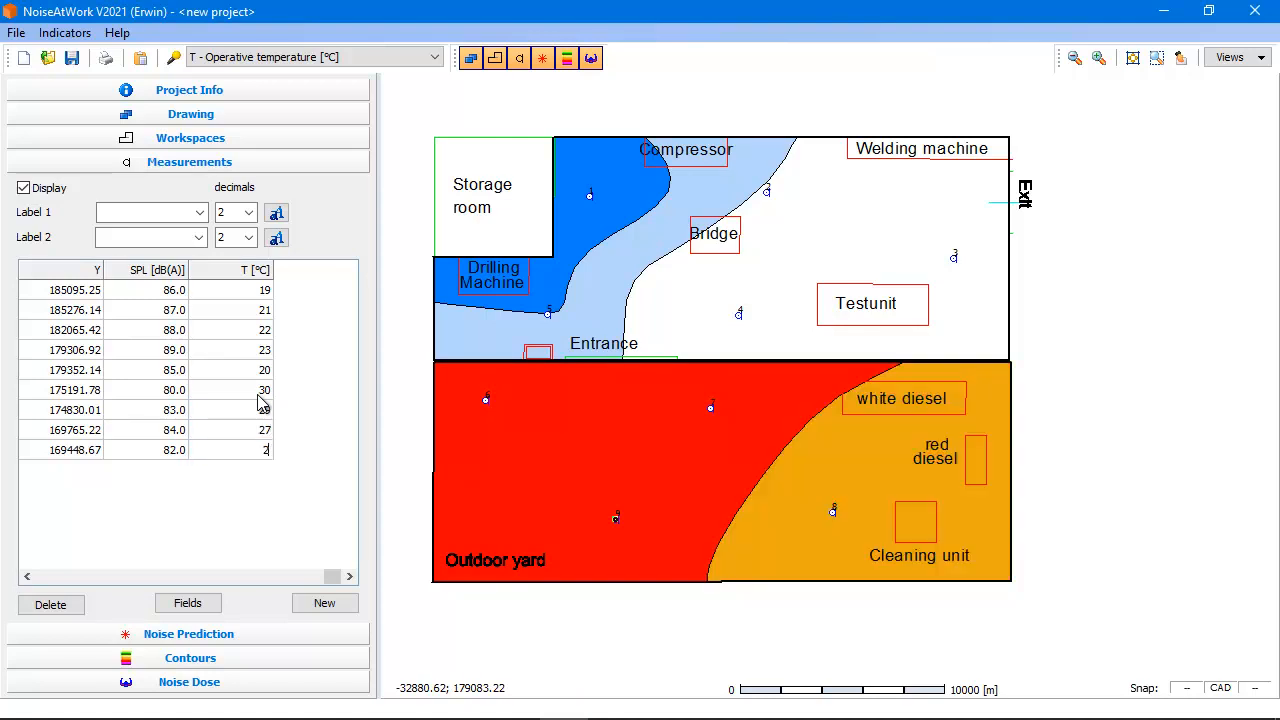
type("5")
key("Return")
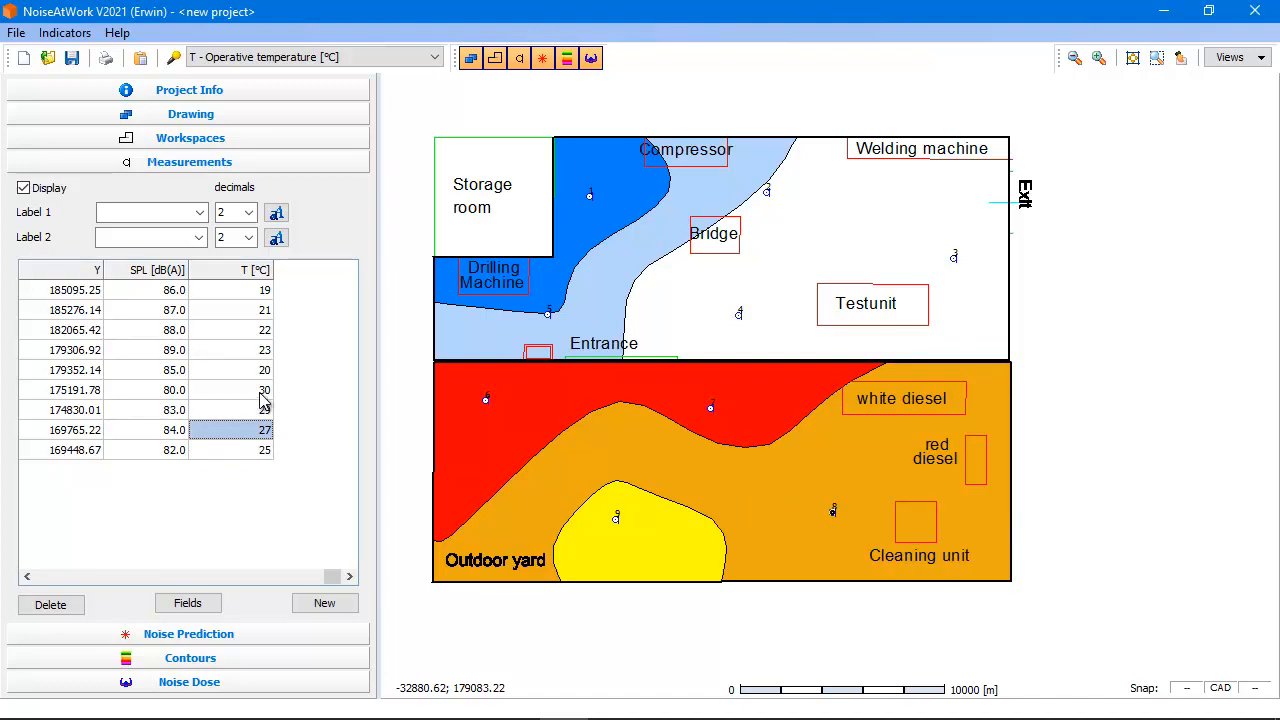
Step: Compare the SPL - Occupational noise level map with the T - Operative temperature map
left_click(432, 62)
left_click(400, 72)
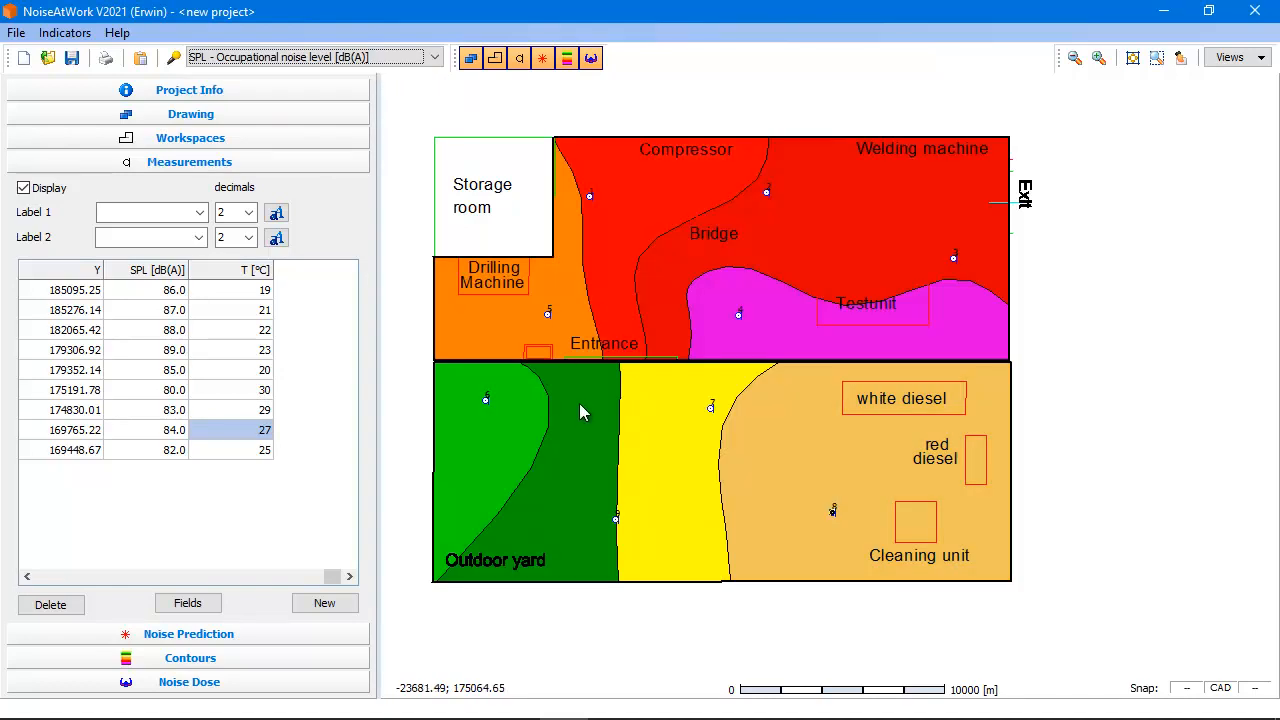
left_click(360, 58)
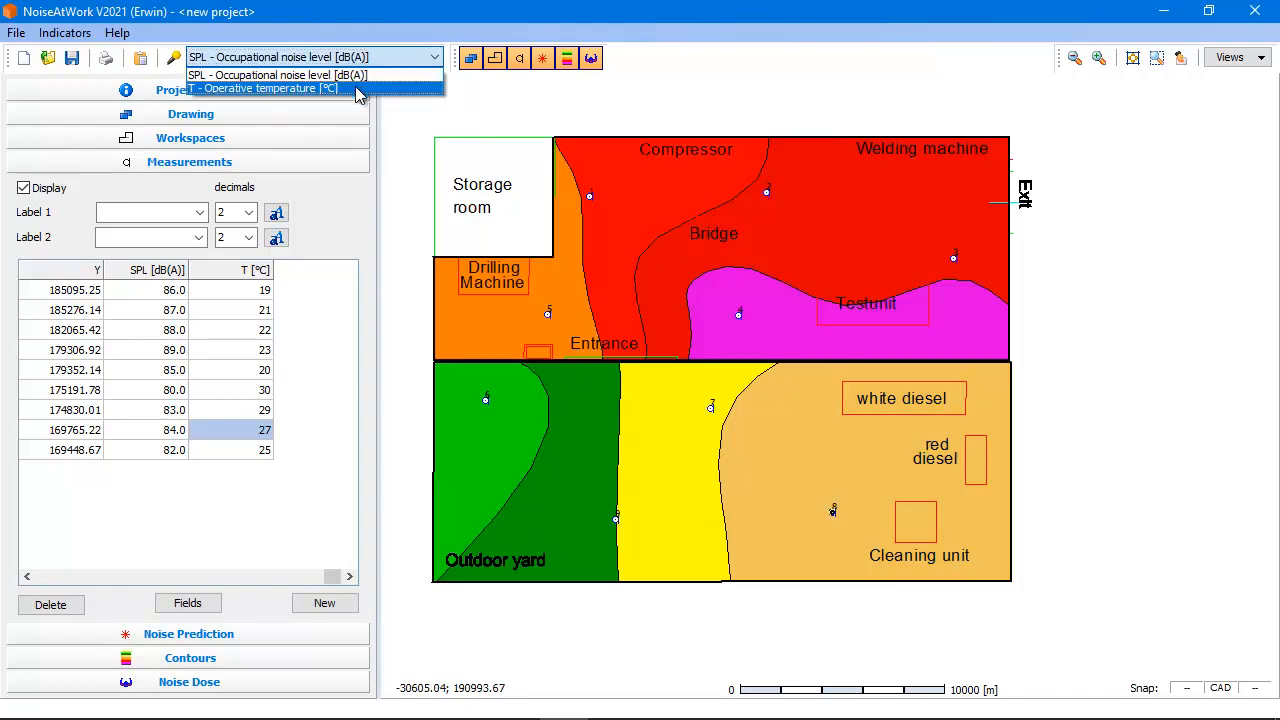
left_click(360, 90)
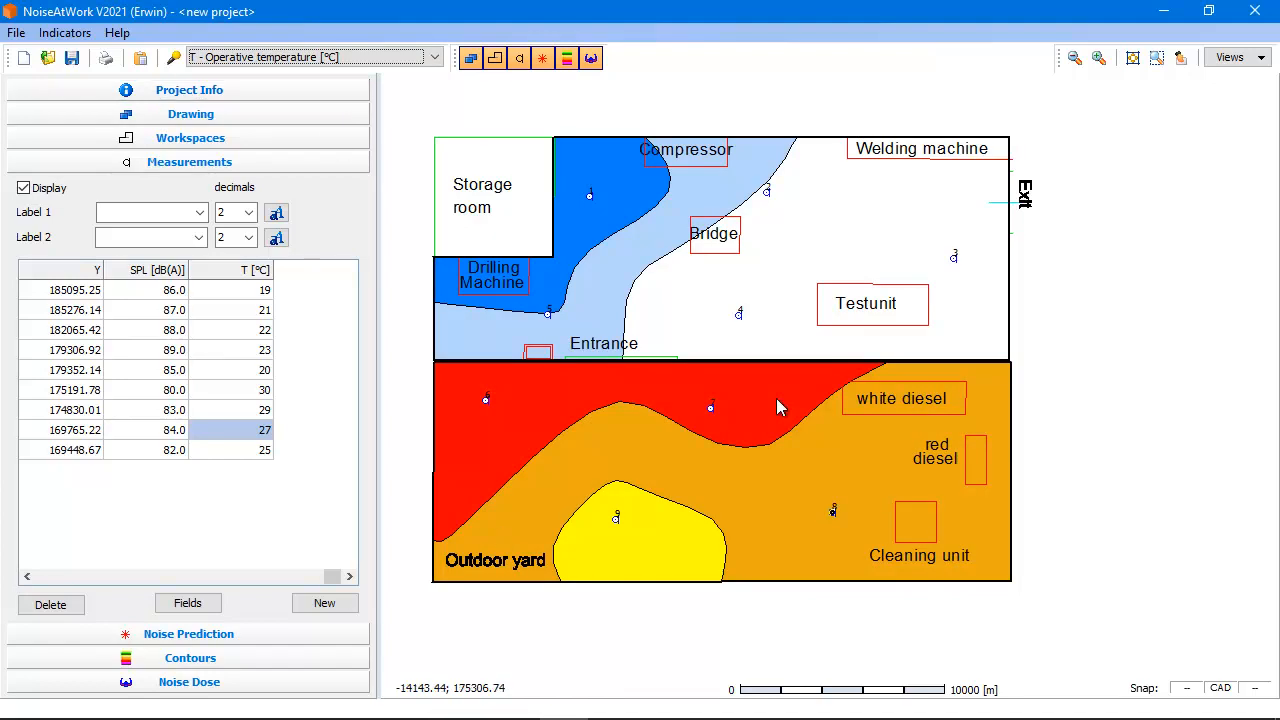
Step: Review the project's indicator settings without changes and make SPL - Occupational noise level the active indicator
left_click(64, 33)
left_click(115, 56)
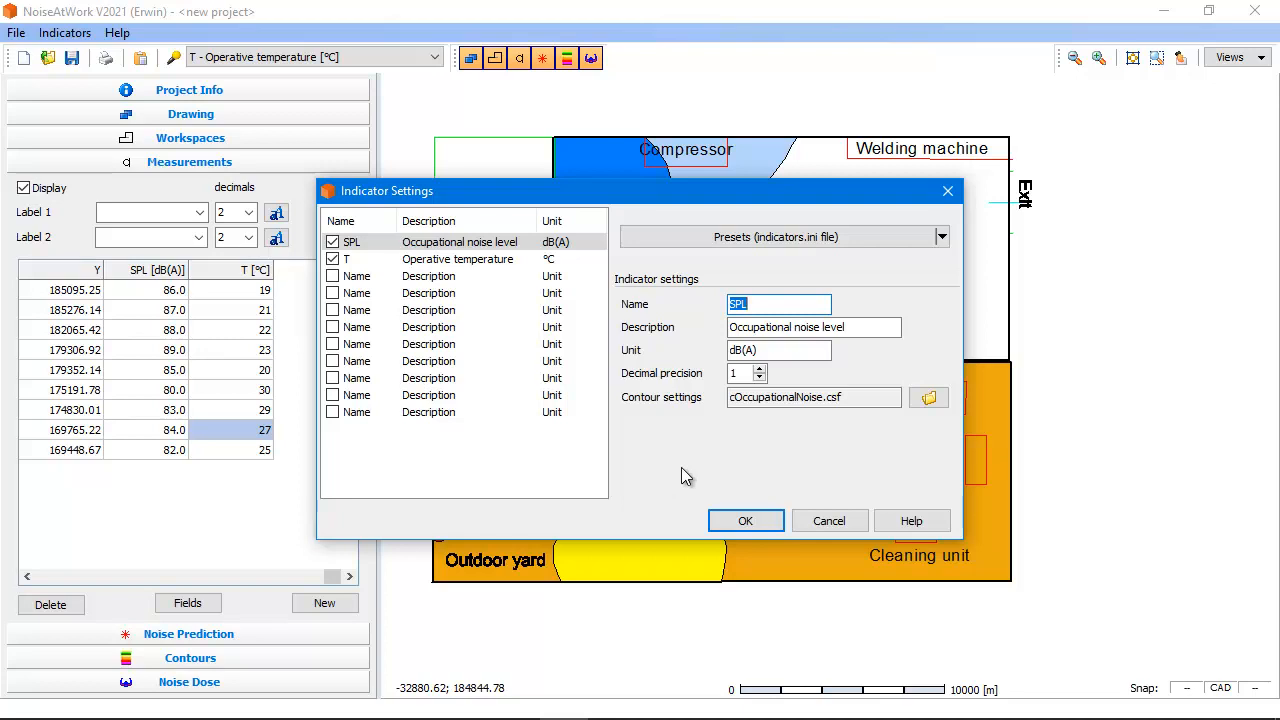
left_click(826, 521)
left_click(436, 59)
left_click(420, 76)
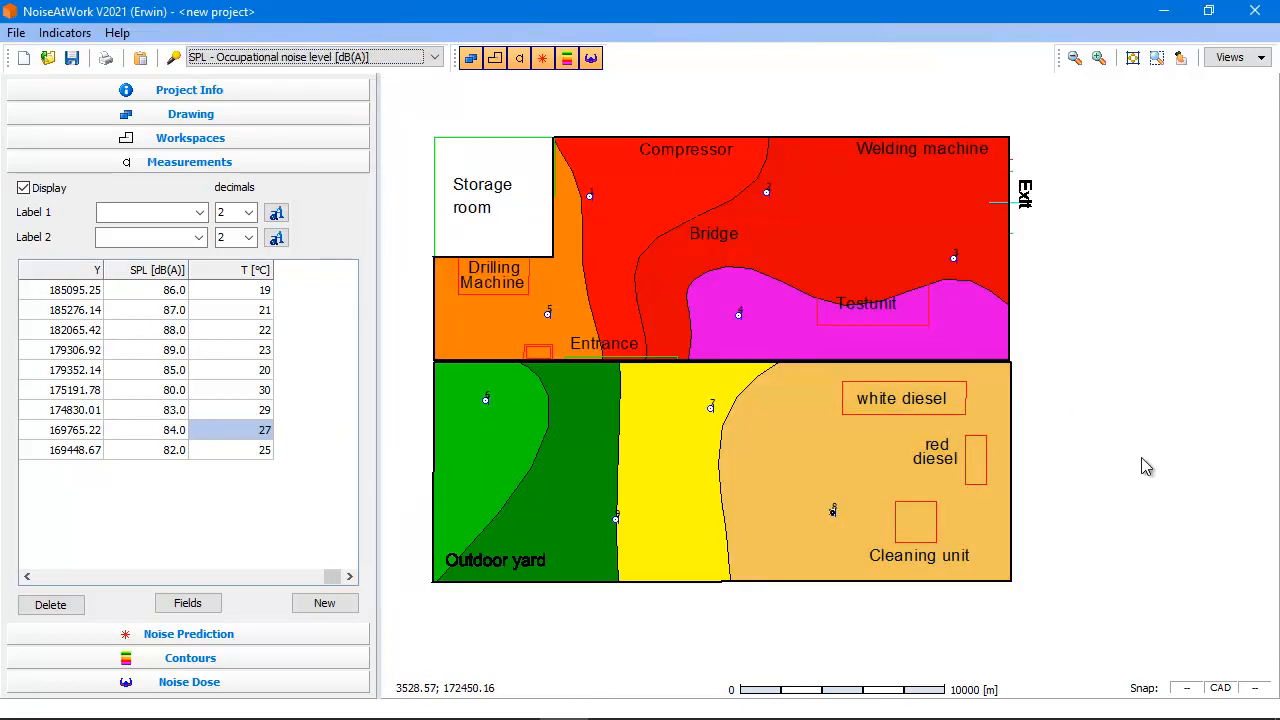
key("alt+Tab")
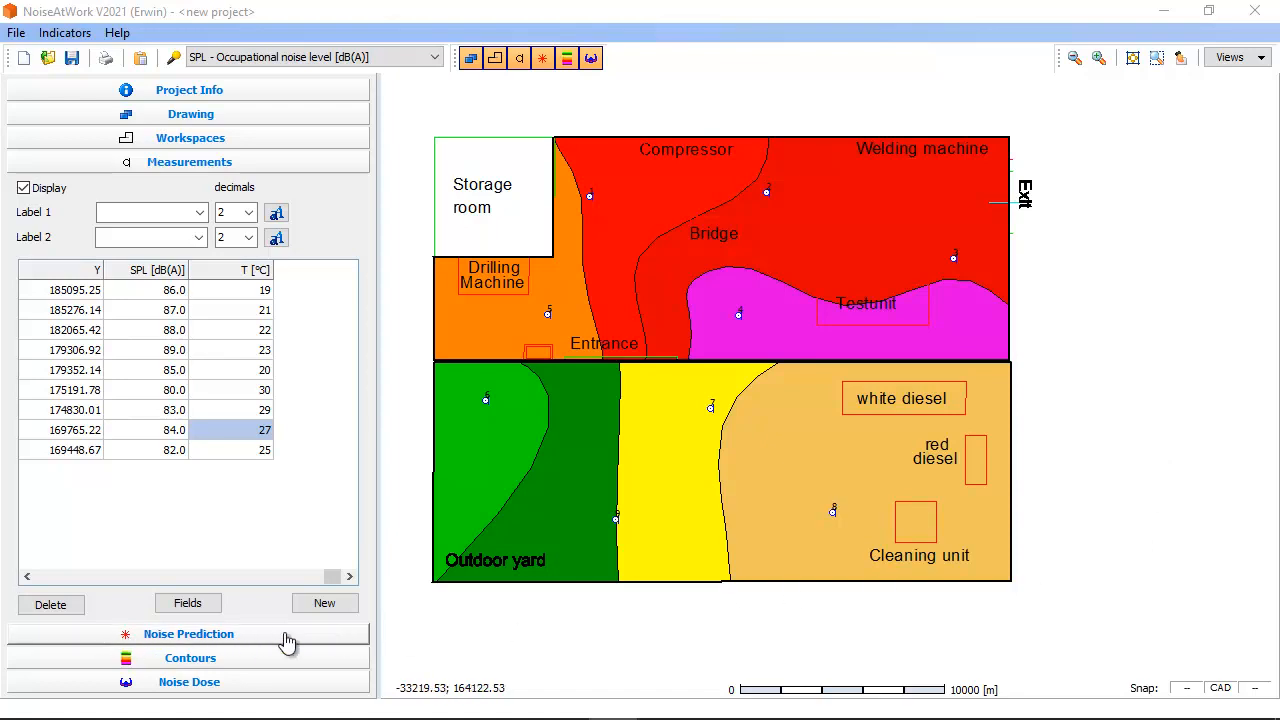
Step: Add a noise dose personnel route with four locations: below the drilling machine, at the compressor, at the welding machine and in the outdoor yard
left_click(258, 690)
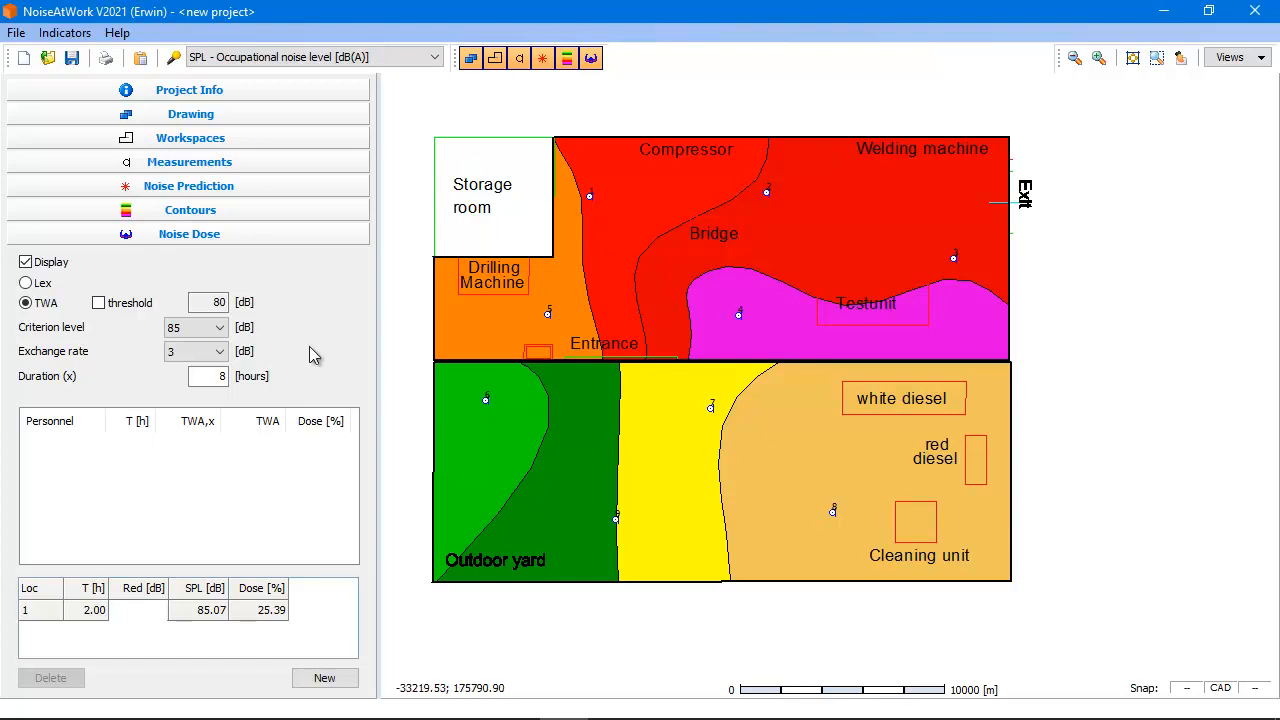
left_click(328, 678)
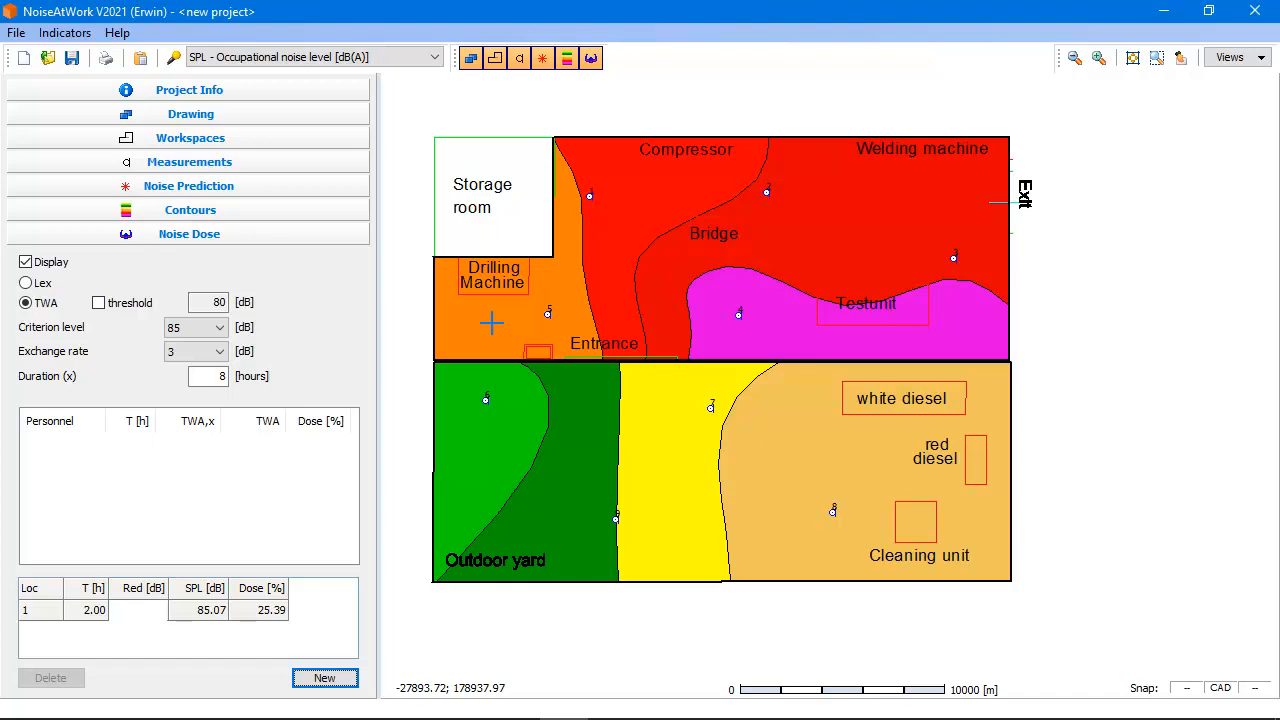
left_click(494, 312)
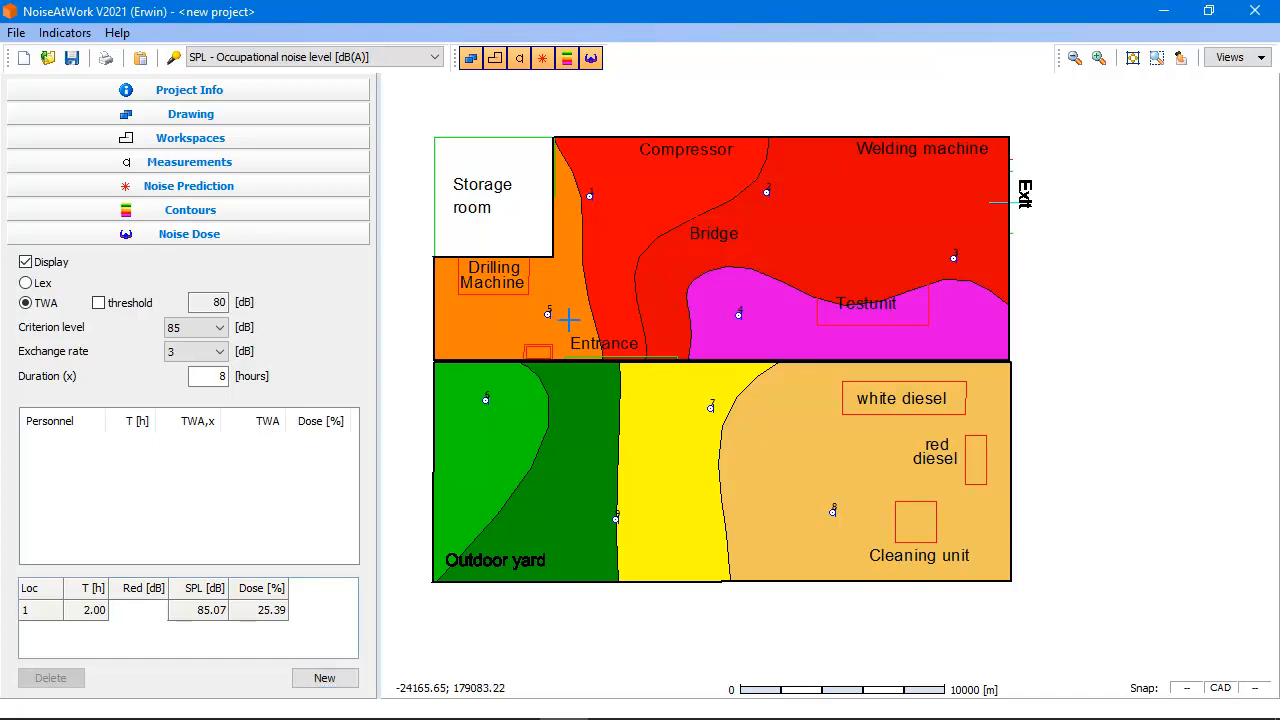
left_click(685, 179)
left_click(928, 184)
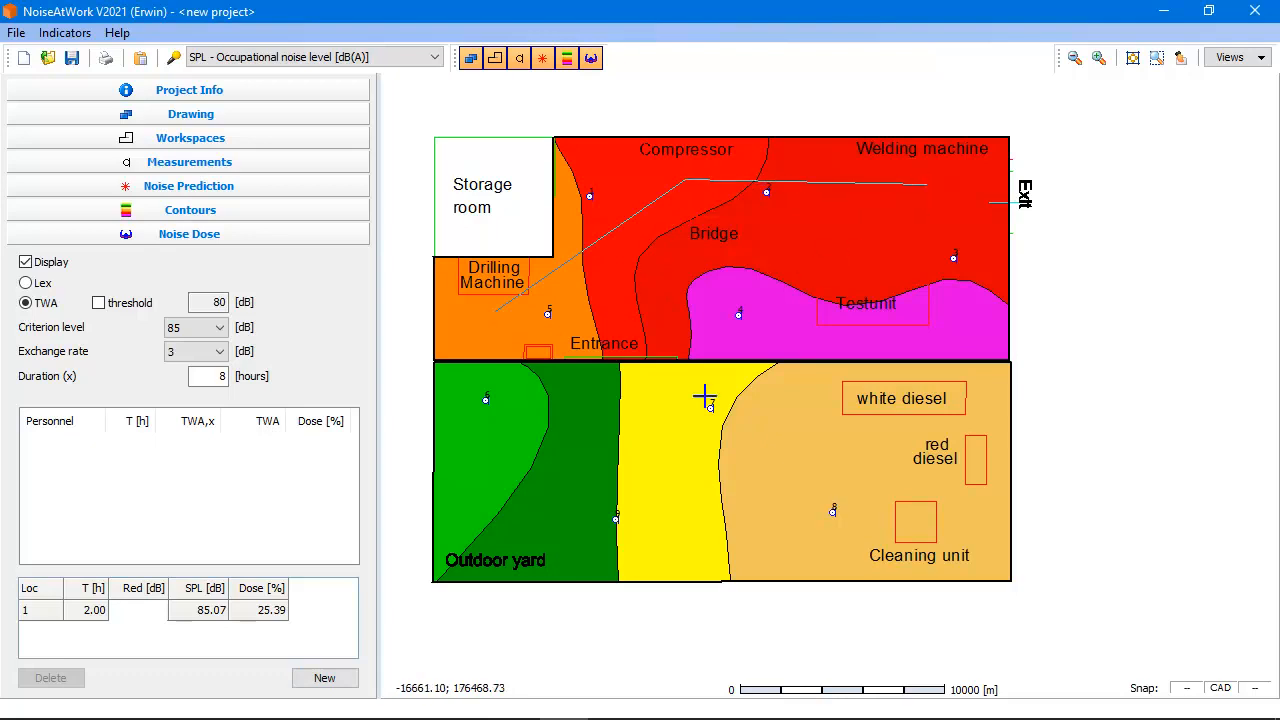
double_click(660, 494)
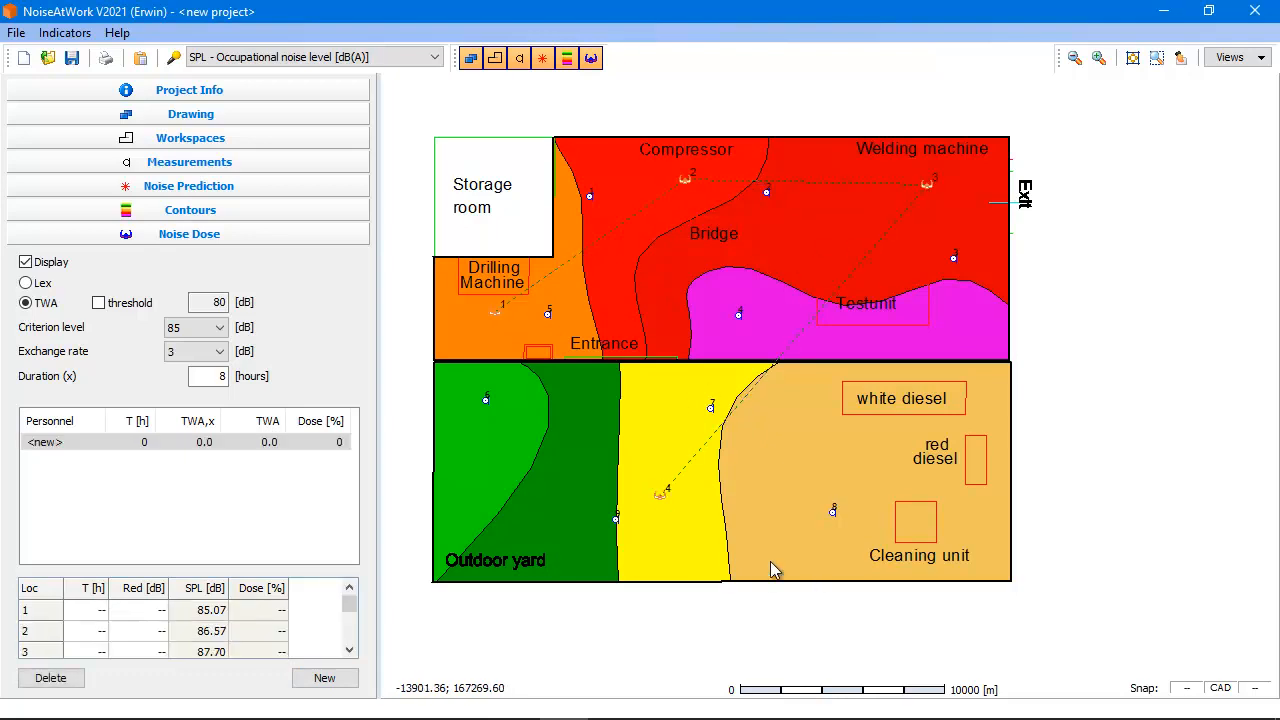
Step: Set the exposure time to 2 hours at each of the four locations of the first personnel route
left_click(92, 612)
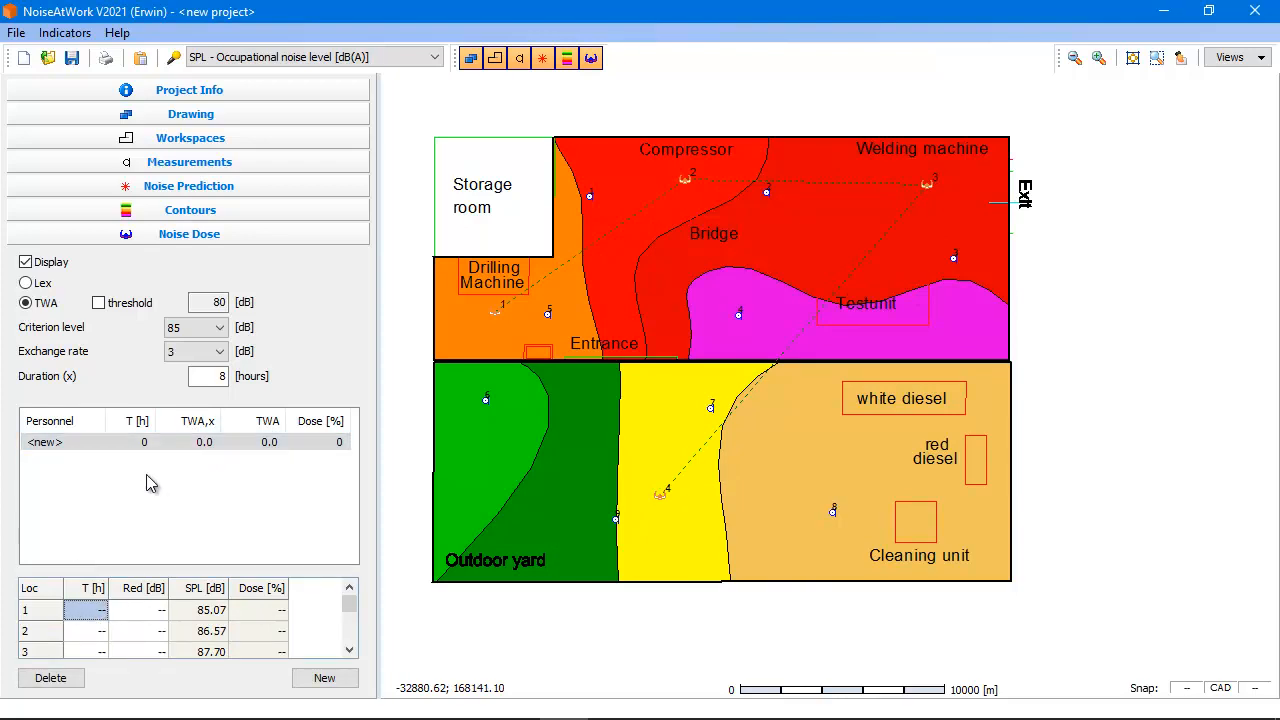
left_click(68, 446)
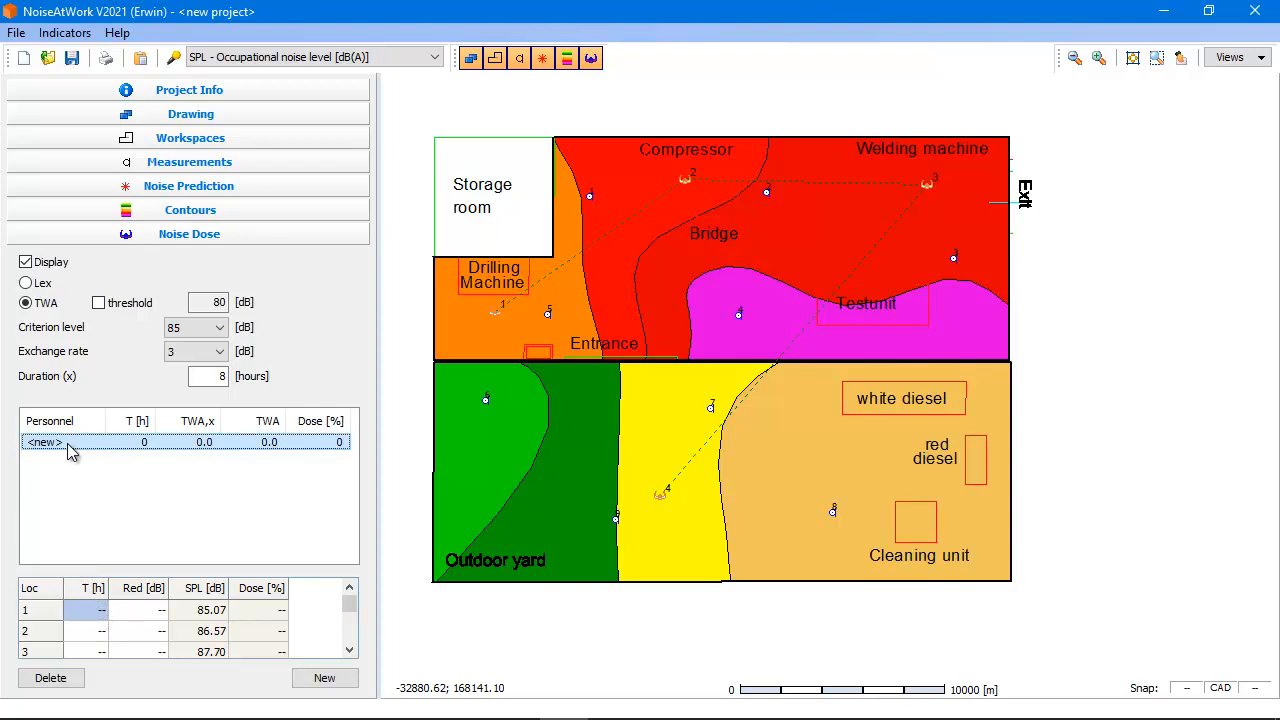
left_click(90, 610)
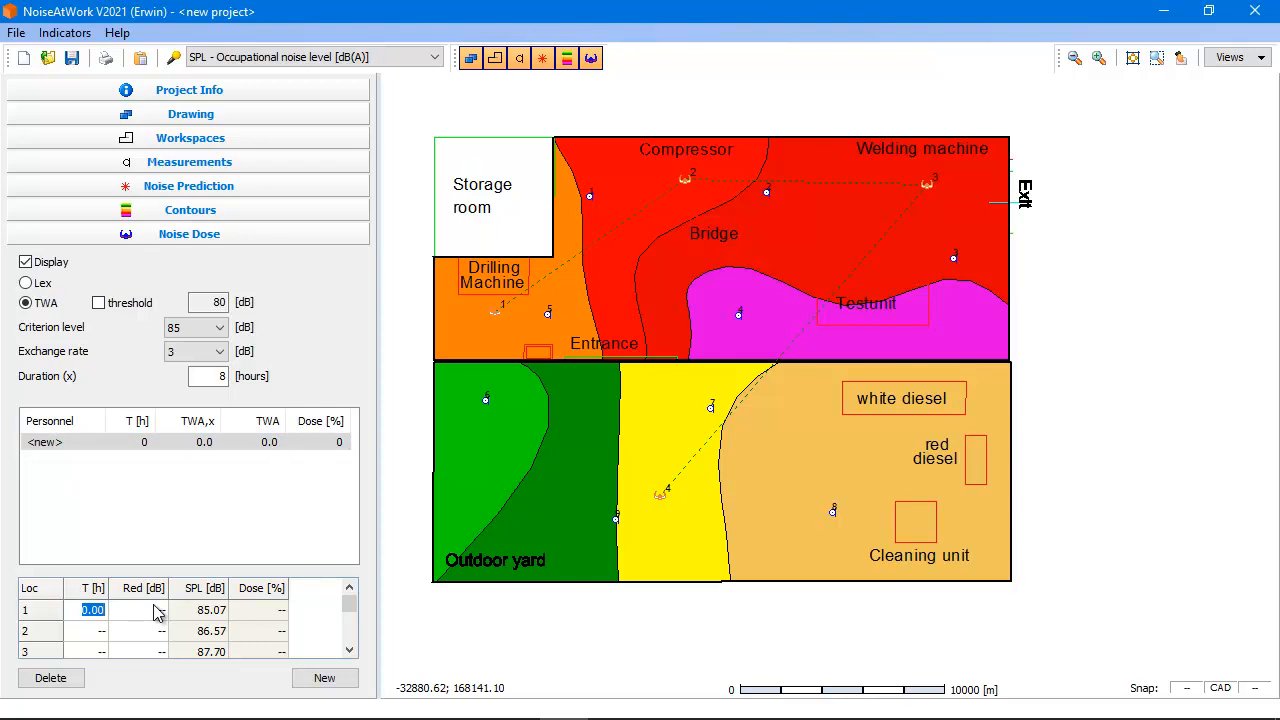
type("2")
key("Return")
type("2")
key("Return")
type("2")
key("Return")
type("2")
key("Return")
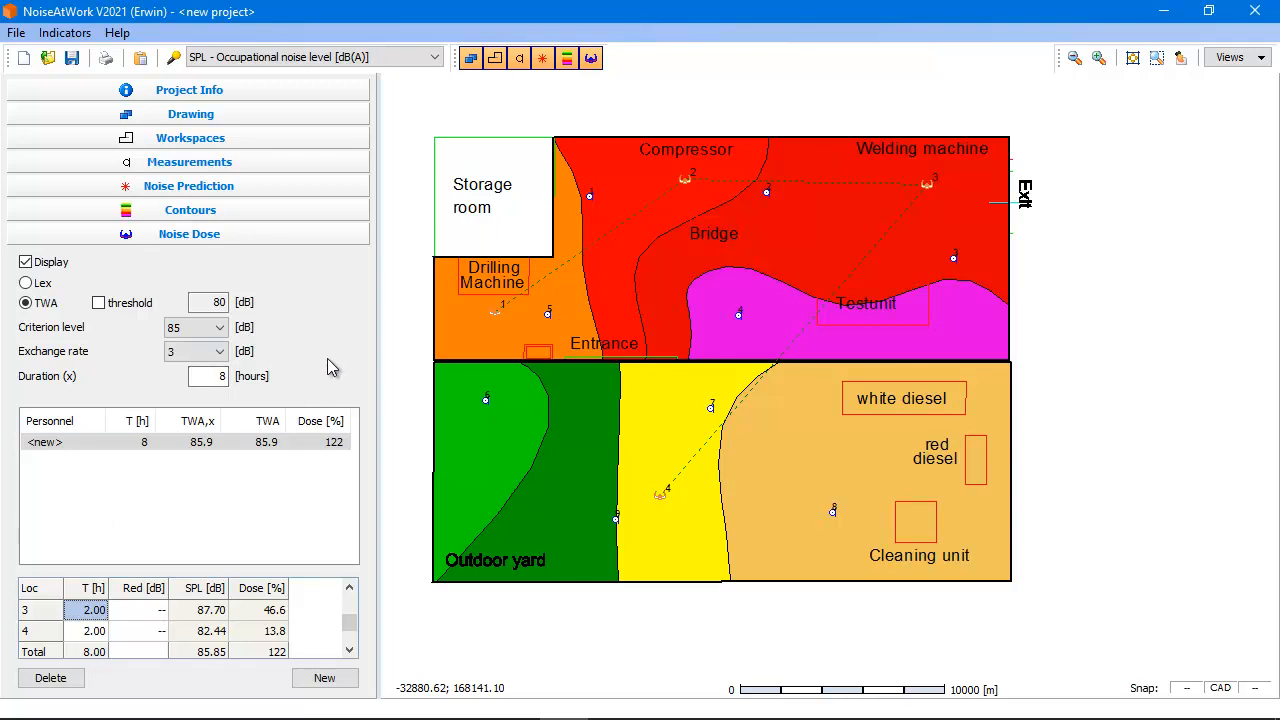
Step: Check the available criterion levels and exchange rates for the noise dose, keeping 85 dB and 3 dB
left_click(218, 331)
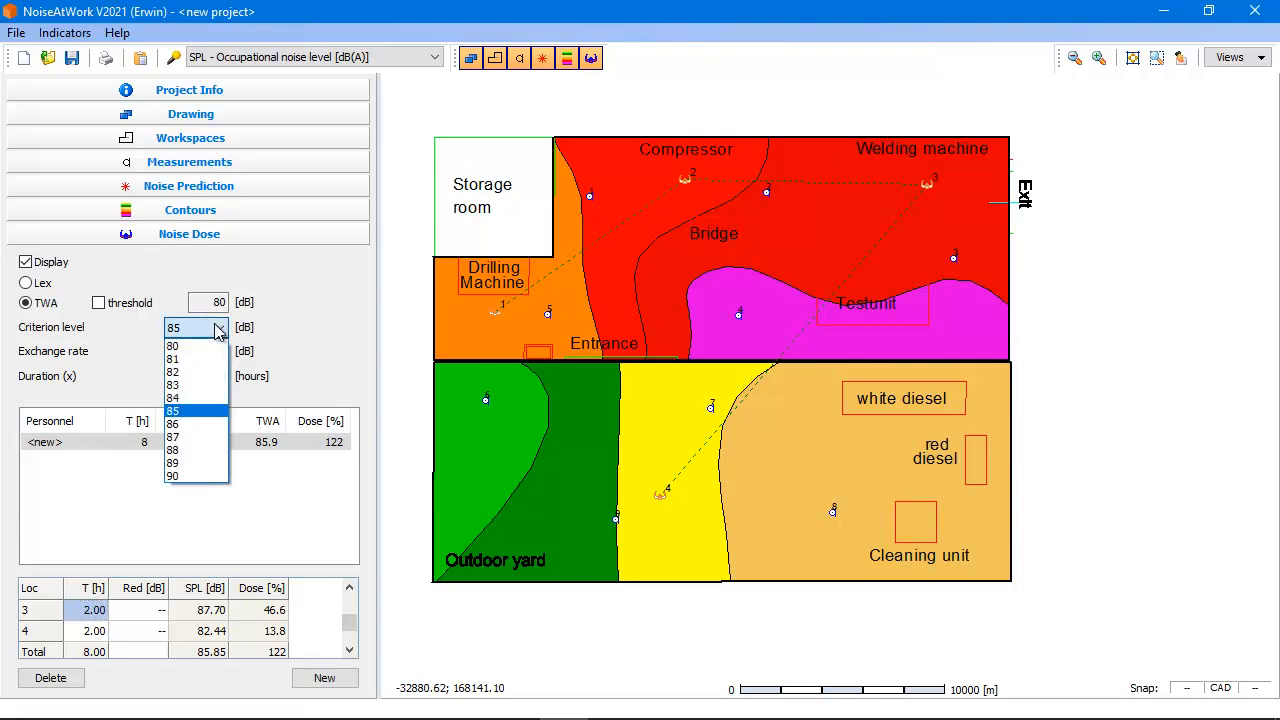
left_click(218, 331)
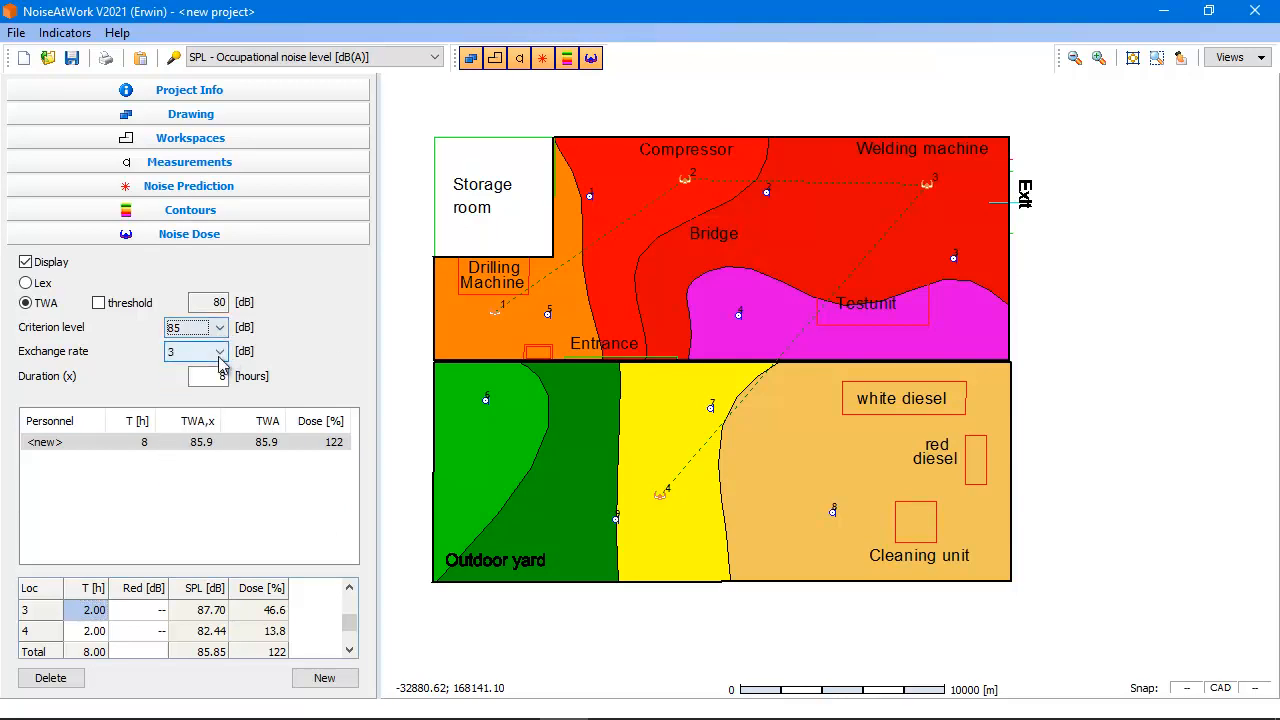
left_click(220, 354)
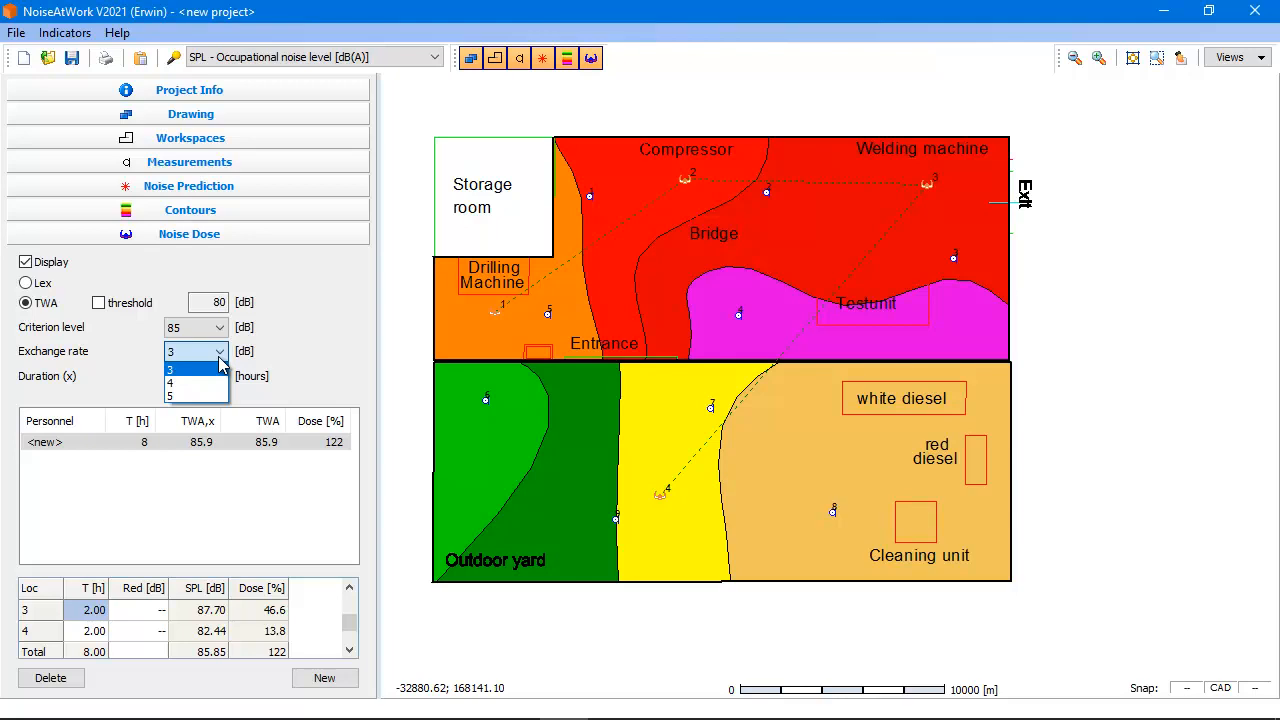
left_click(205, 369)
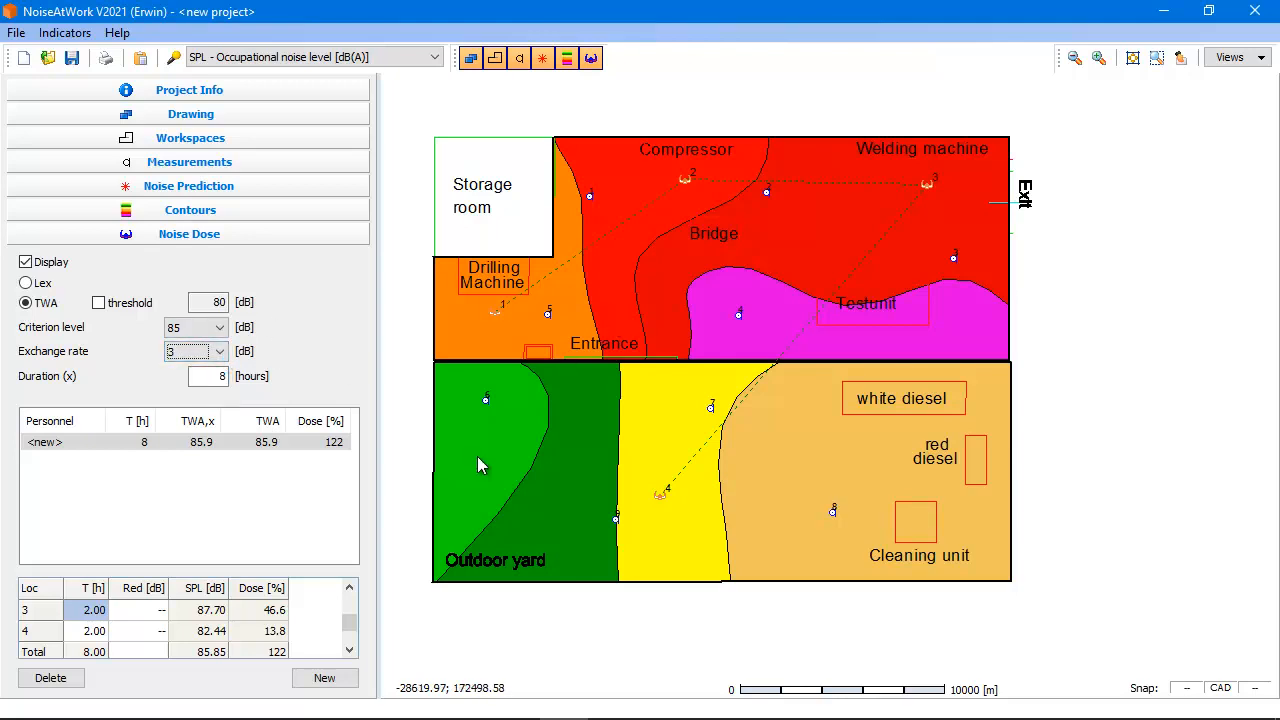
Step: Add a second personnel route with three locations: at the bridge, below the testunit and in the western outdoor yard
left_click(329, 679)
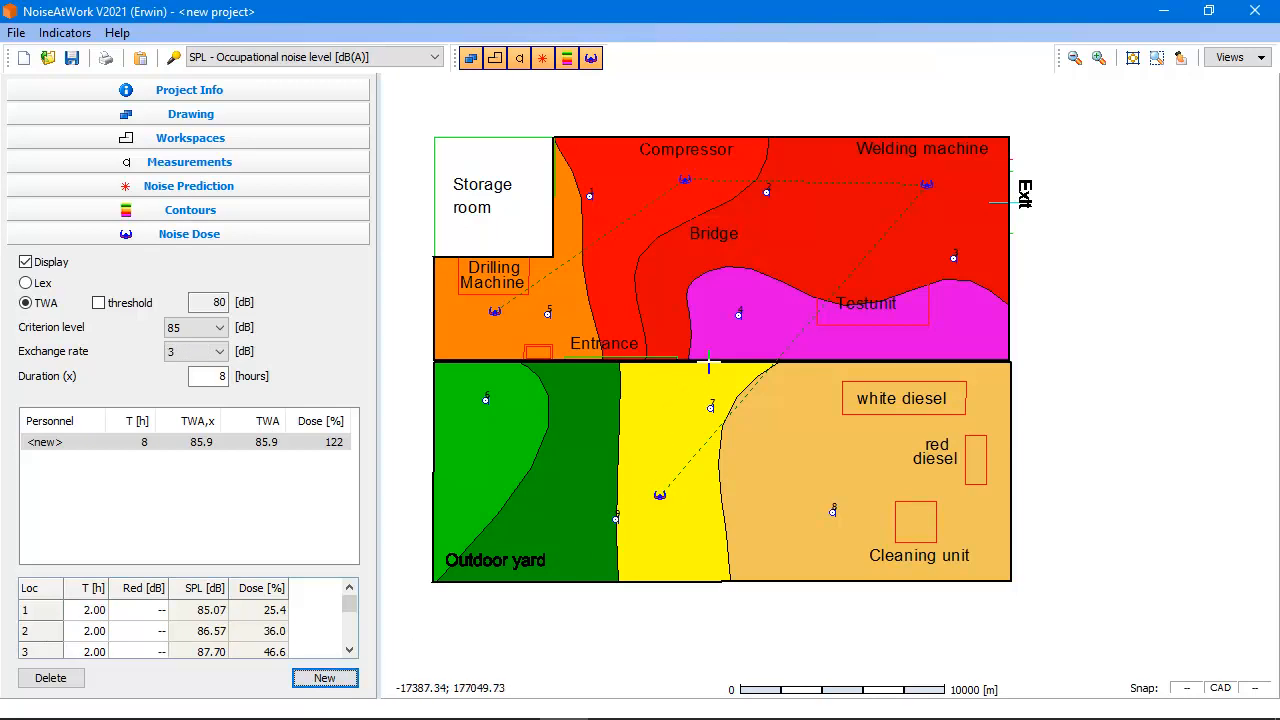
left_click(702, 262)
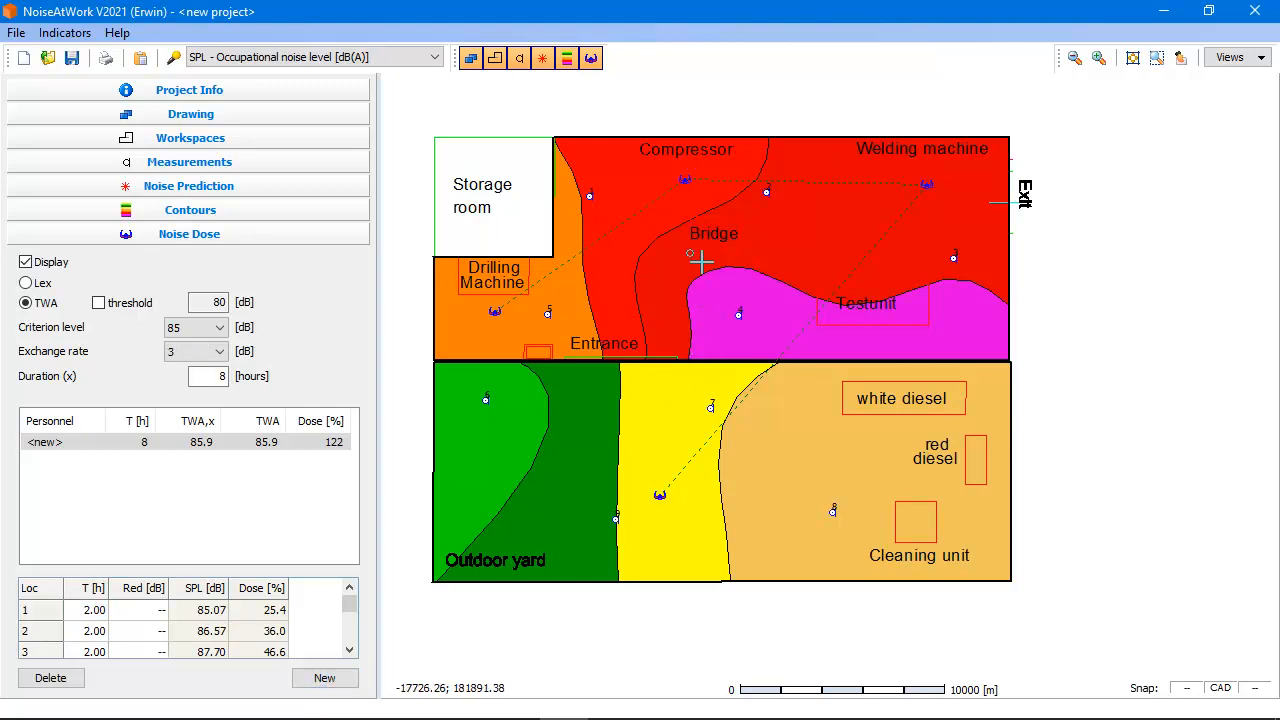
left_click(868, 344)
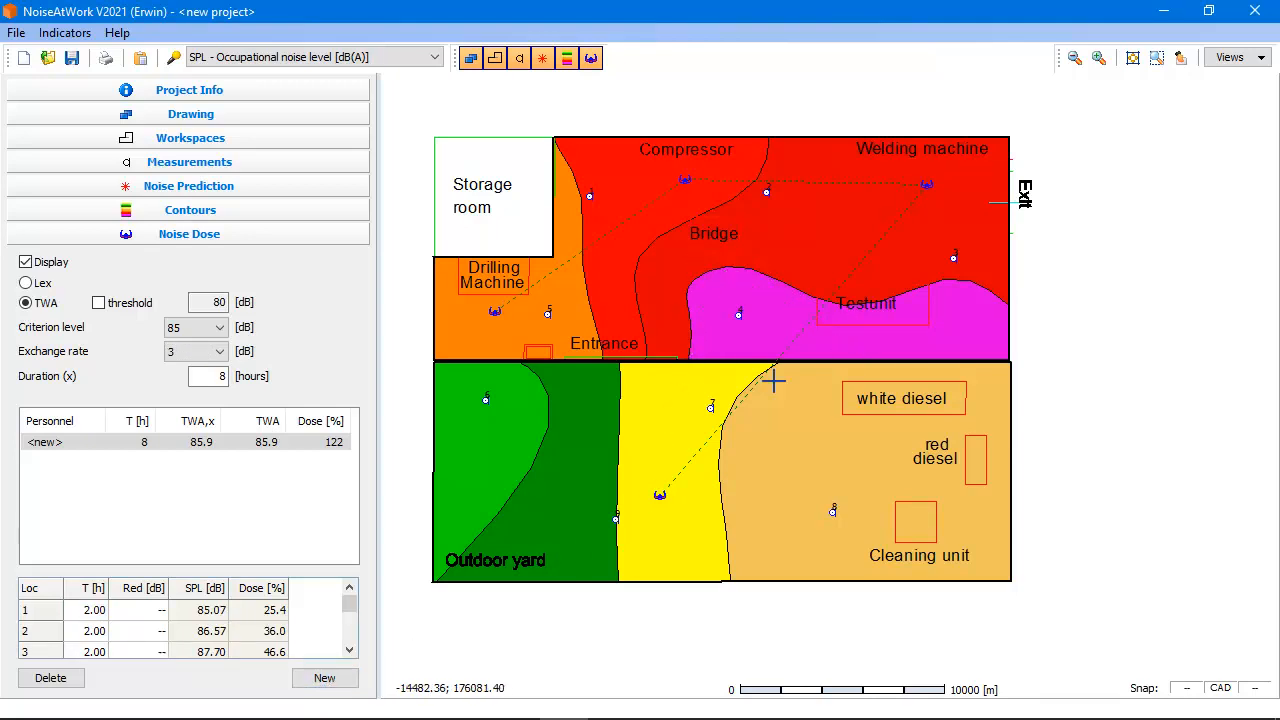
double_click(579, 443)
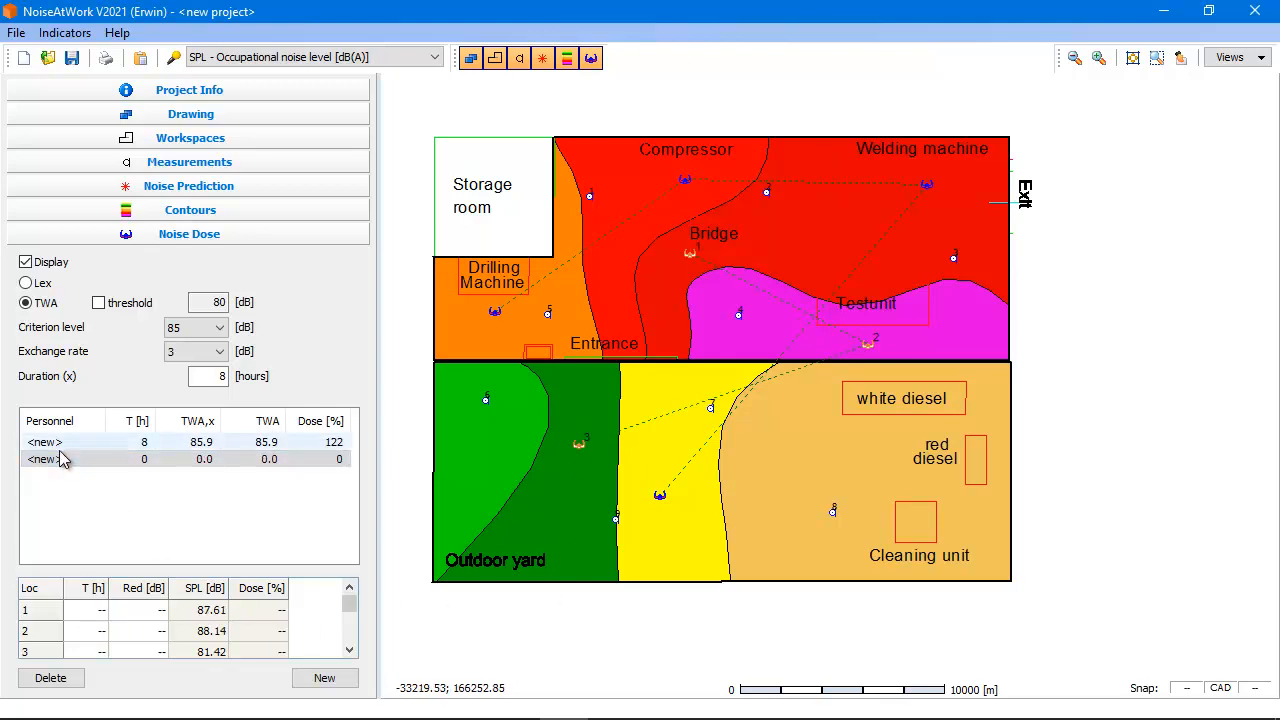
Step: Set the exposure times of the second personnel route to 3, 3 and 2 hours for locations 1 to 3
left_click(94, 610)
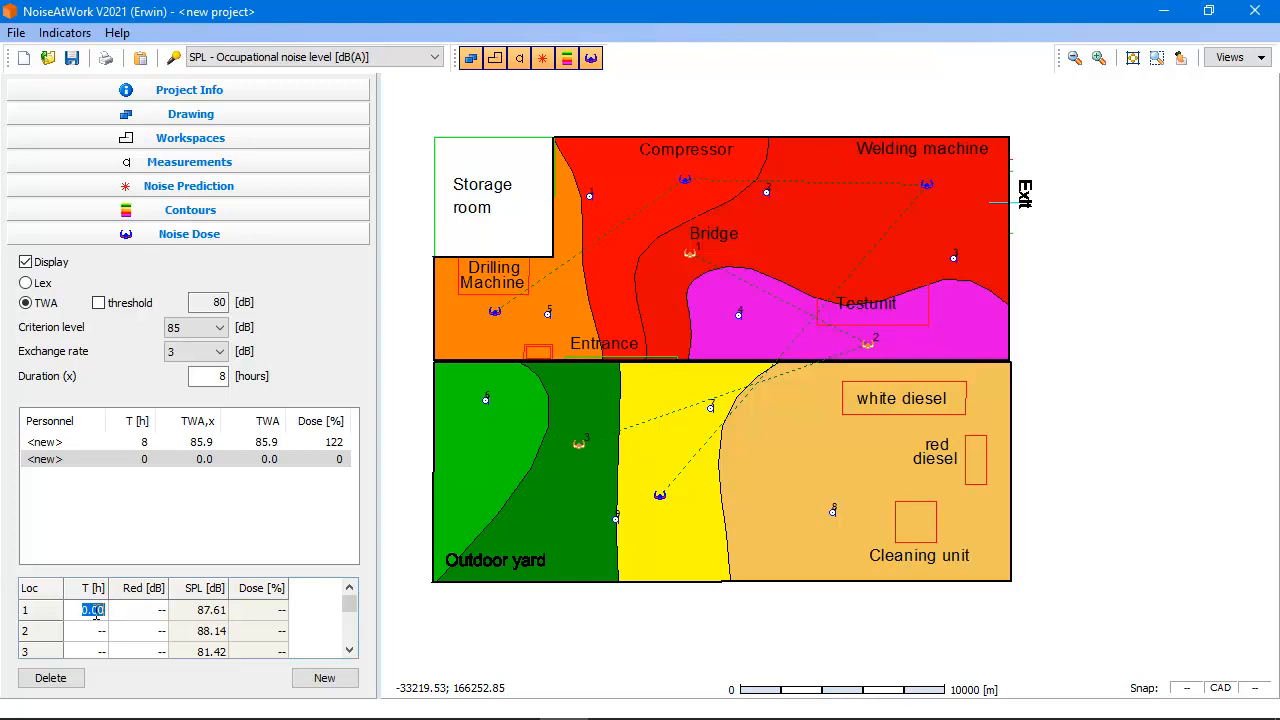
type("3")
key("Return")
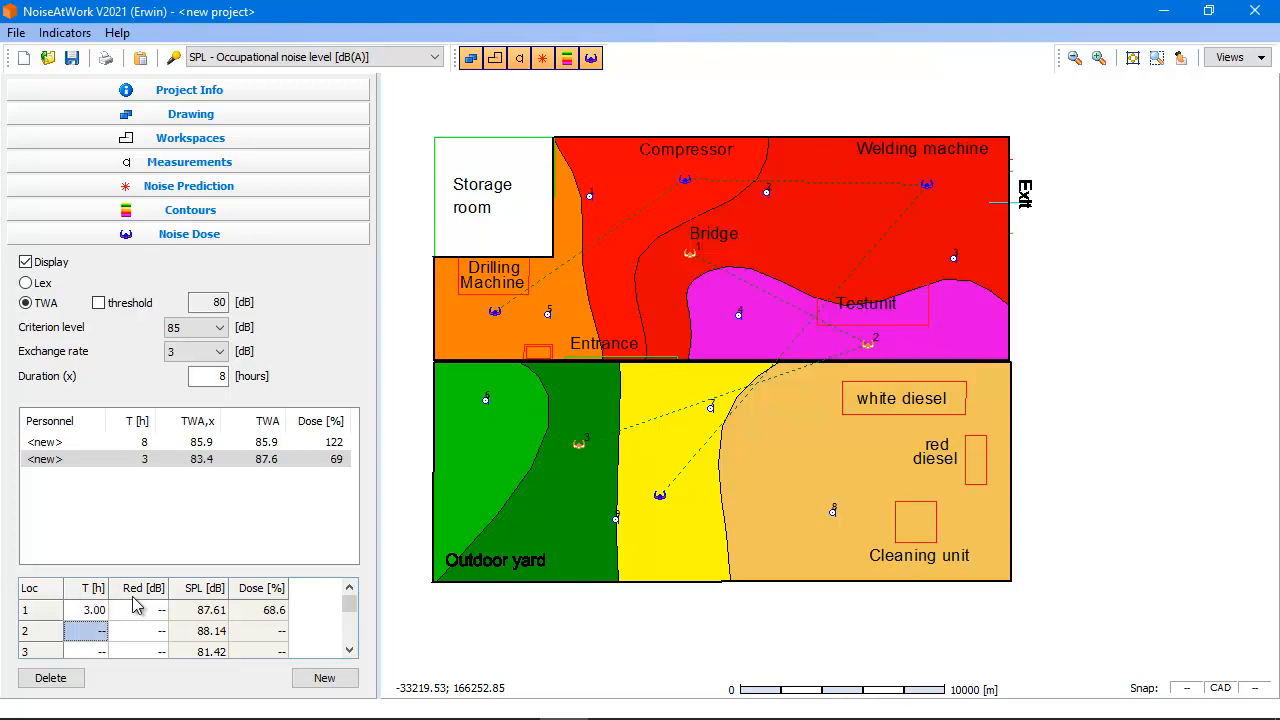
type("3")
key("Return")
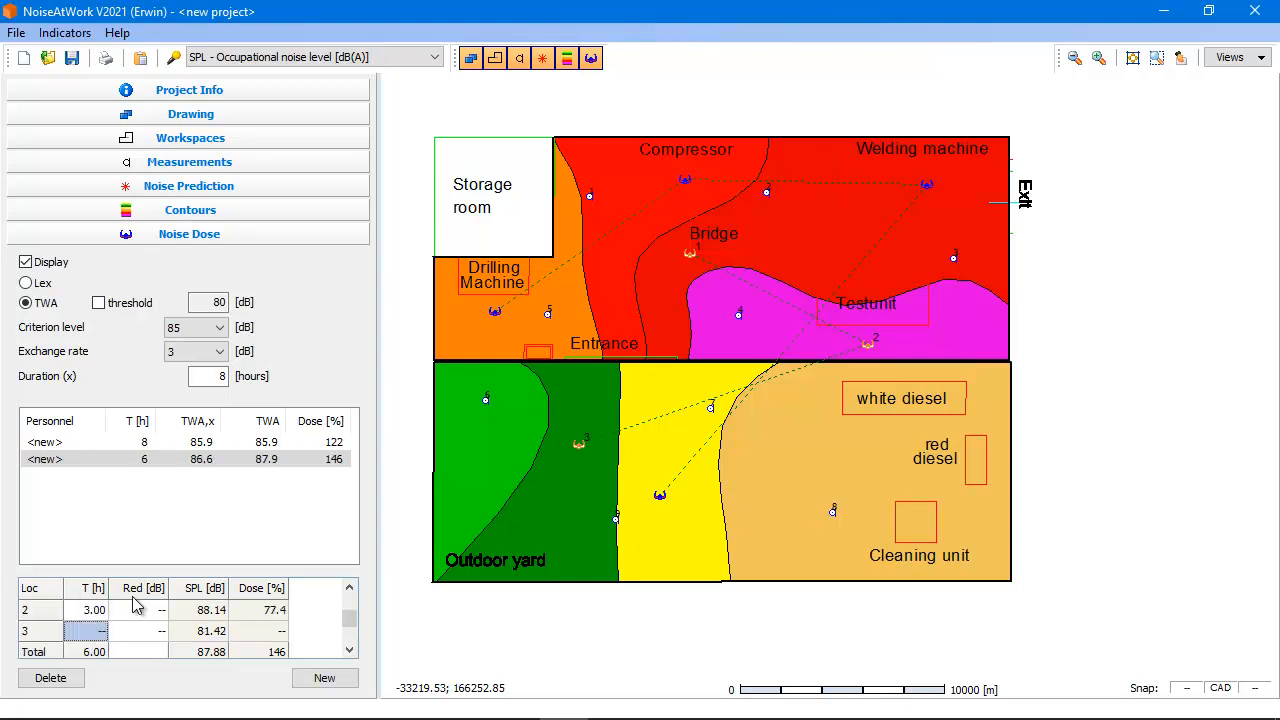
type("2")
key("Return")
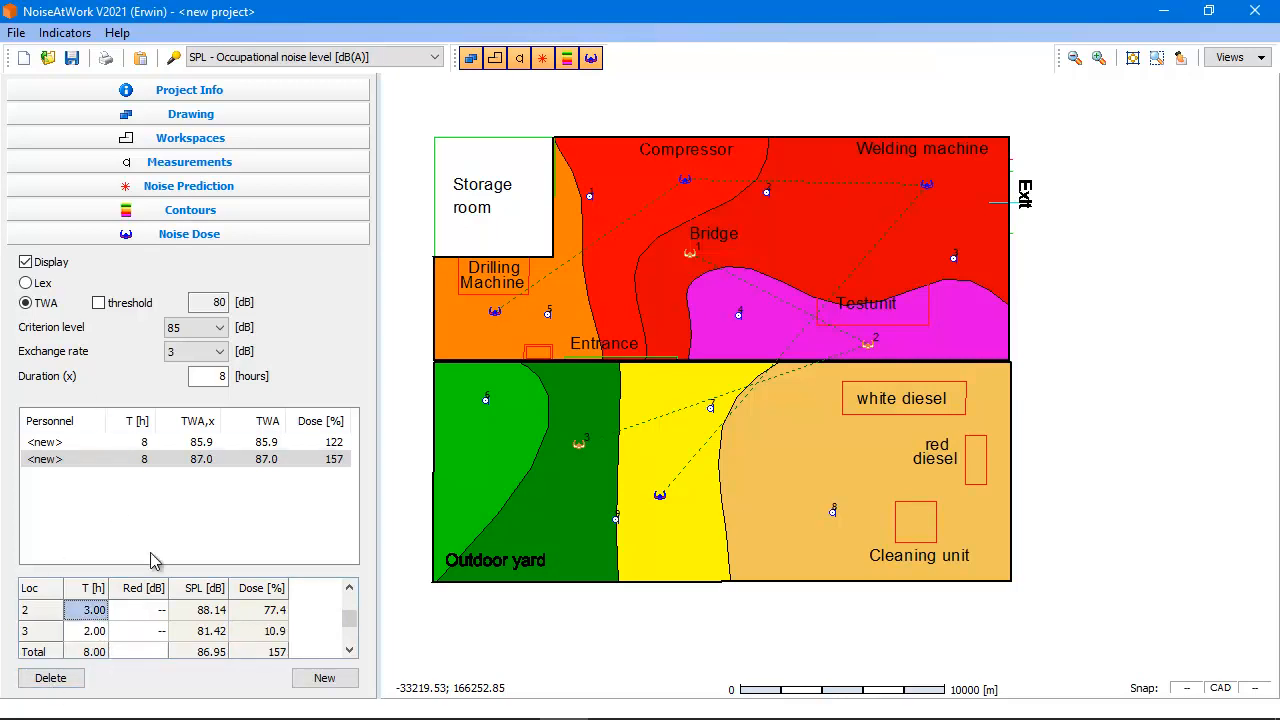
Step: Compare the noise doses of the two personnel routes and open the noise prediction settings
left_click(66, 443)
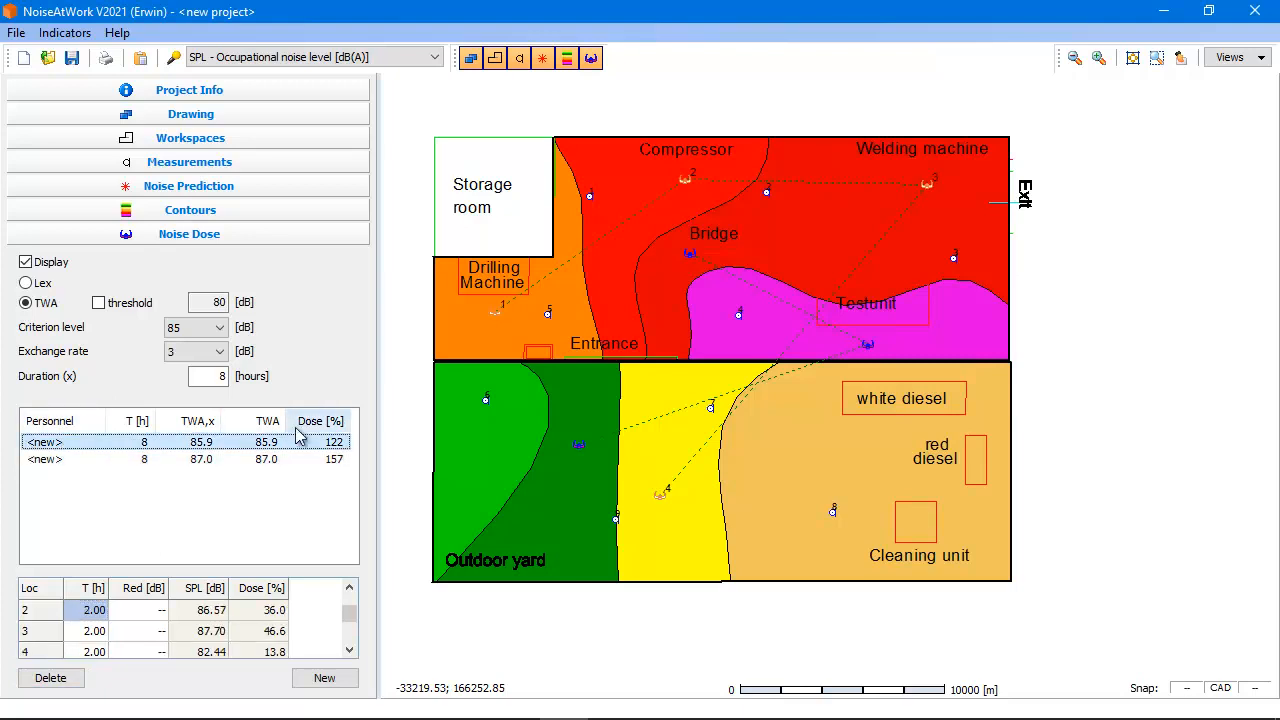
left_click(342, 460)
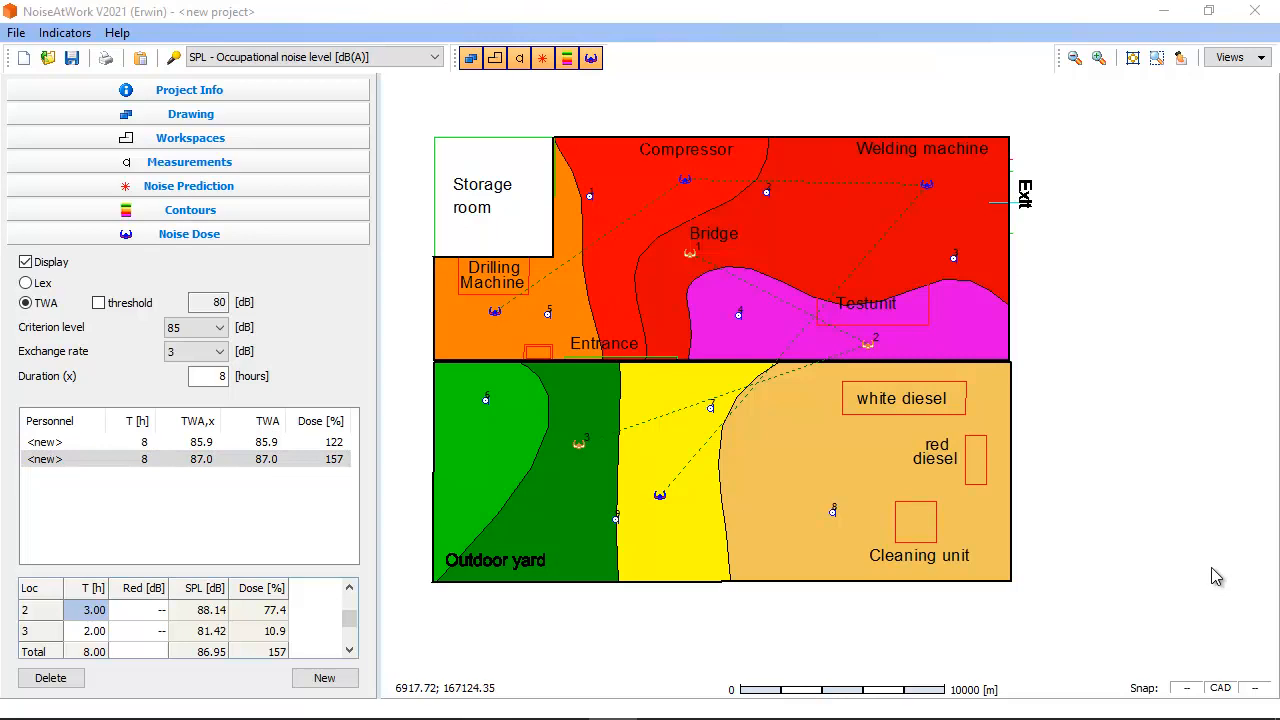
left_click(255, 190)
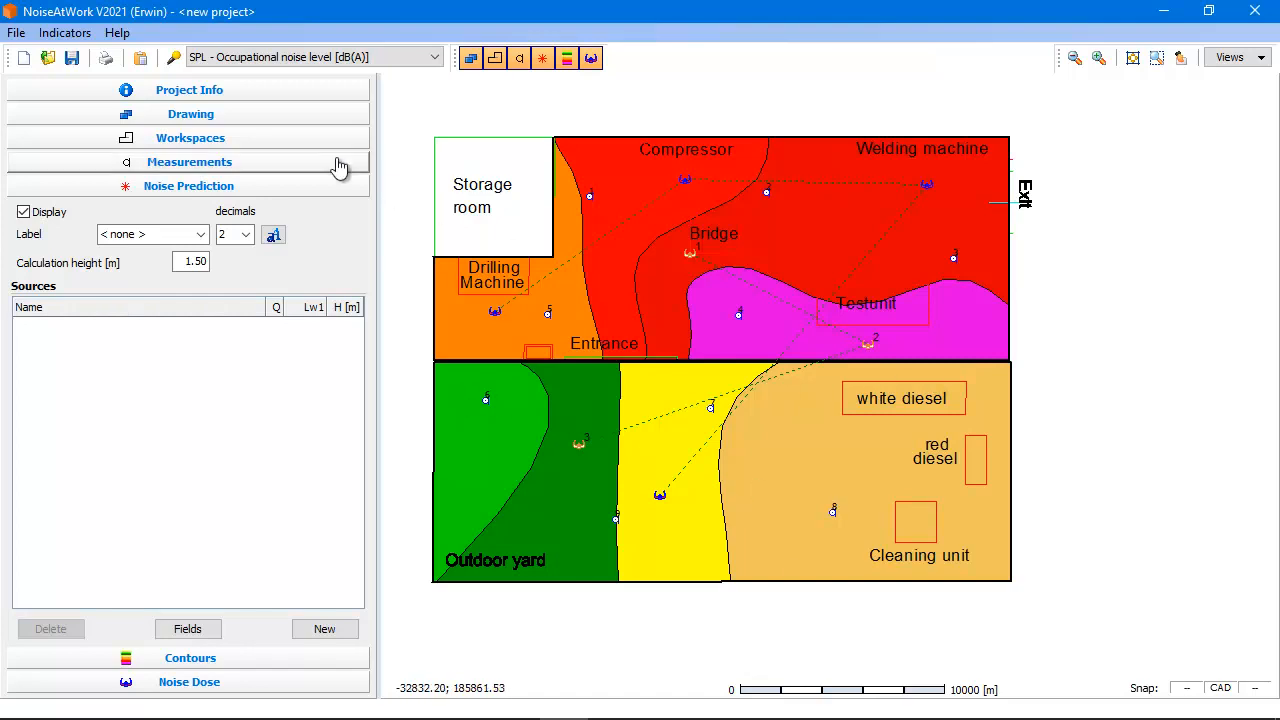
Step: Calibrate the drawing scale with a reference line across the building's full width, set to 20 m, and apply it to all items
left_click(289, 114)
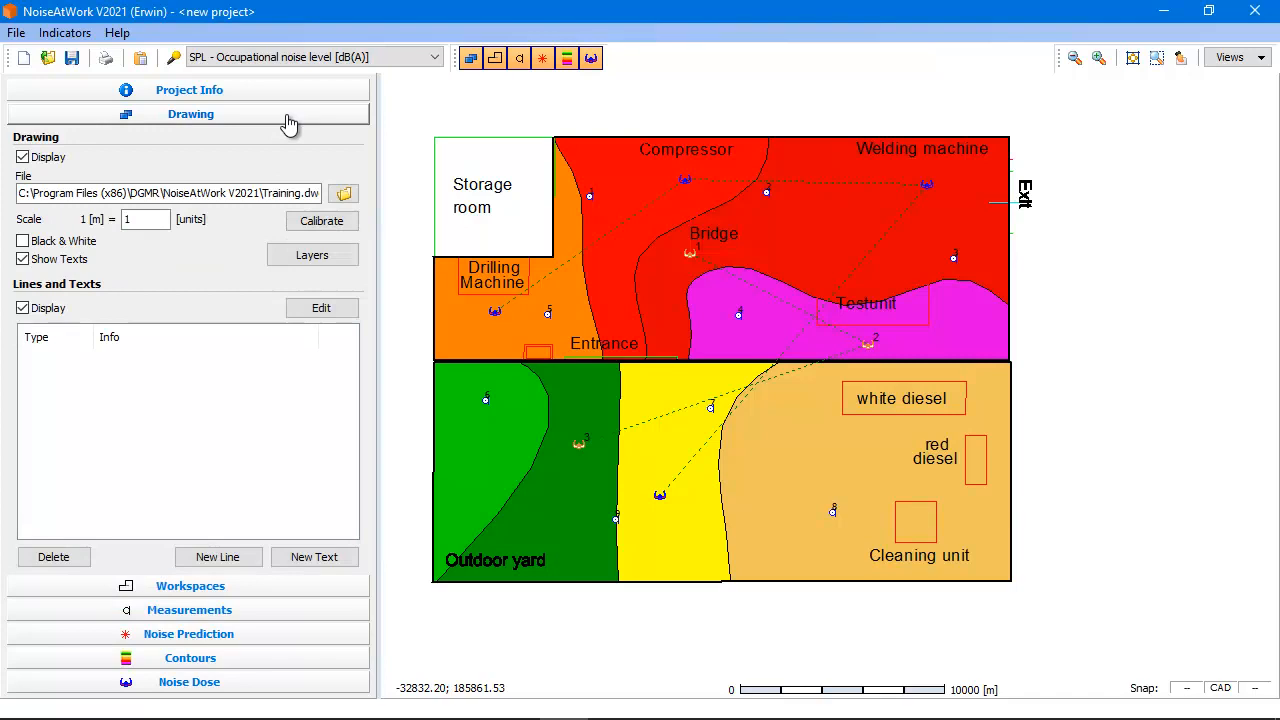
left_click(328, 224)
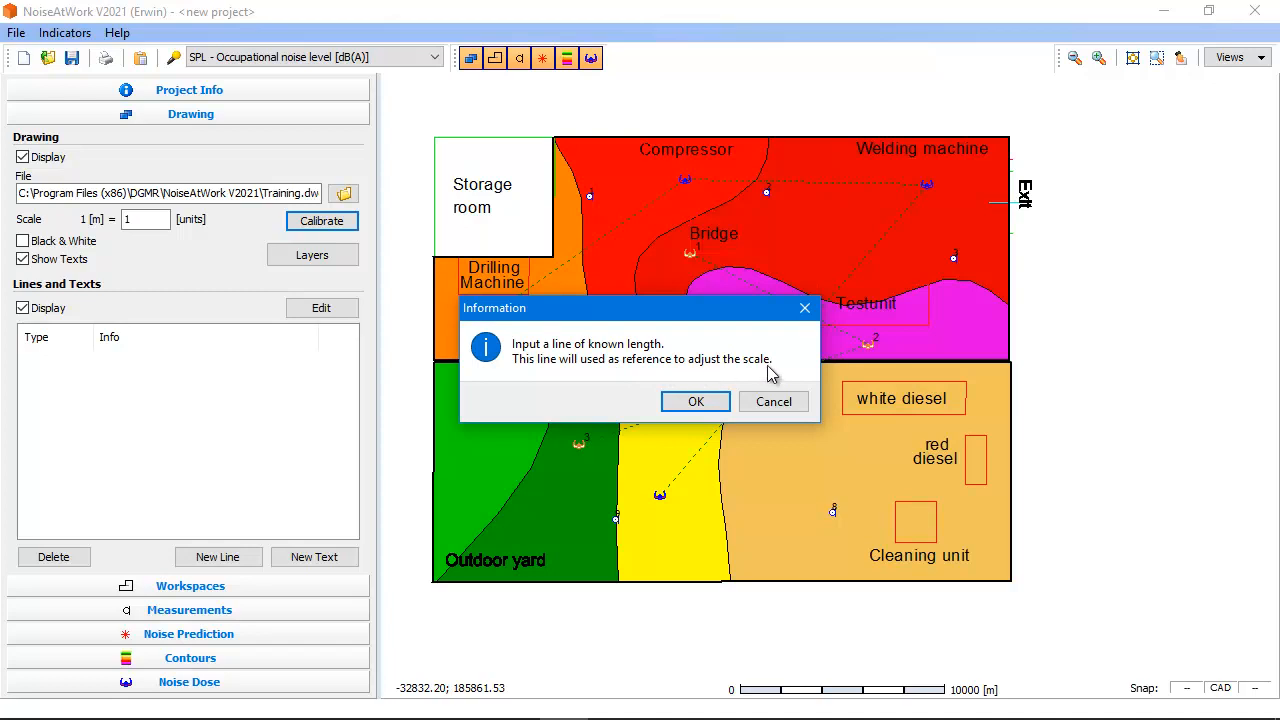
left_click(706, 401)
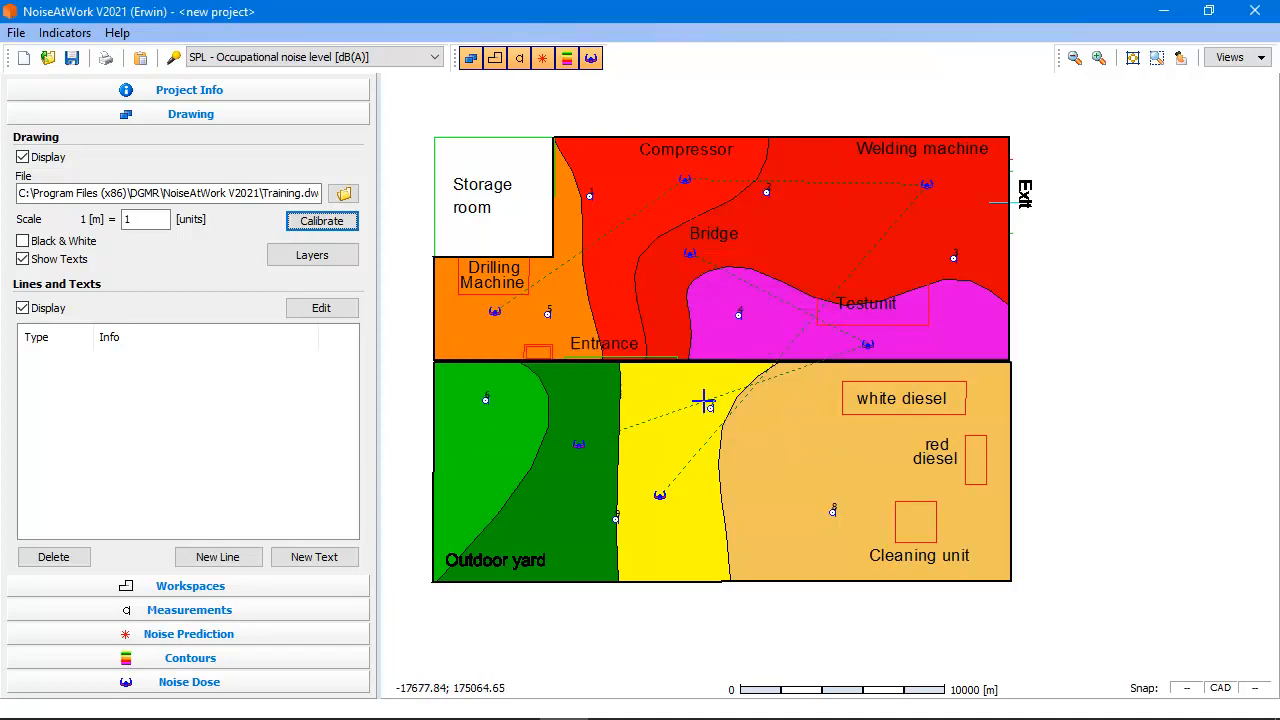
left_click(432, 302)
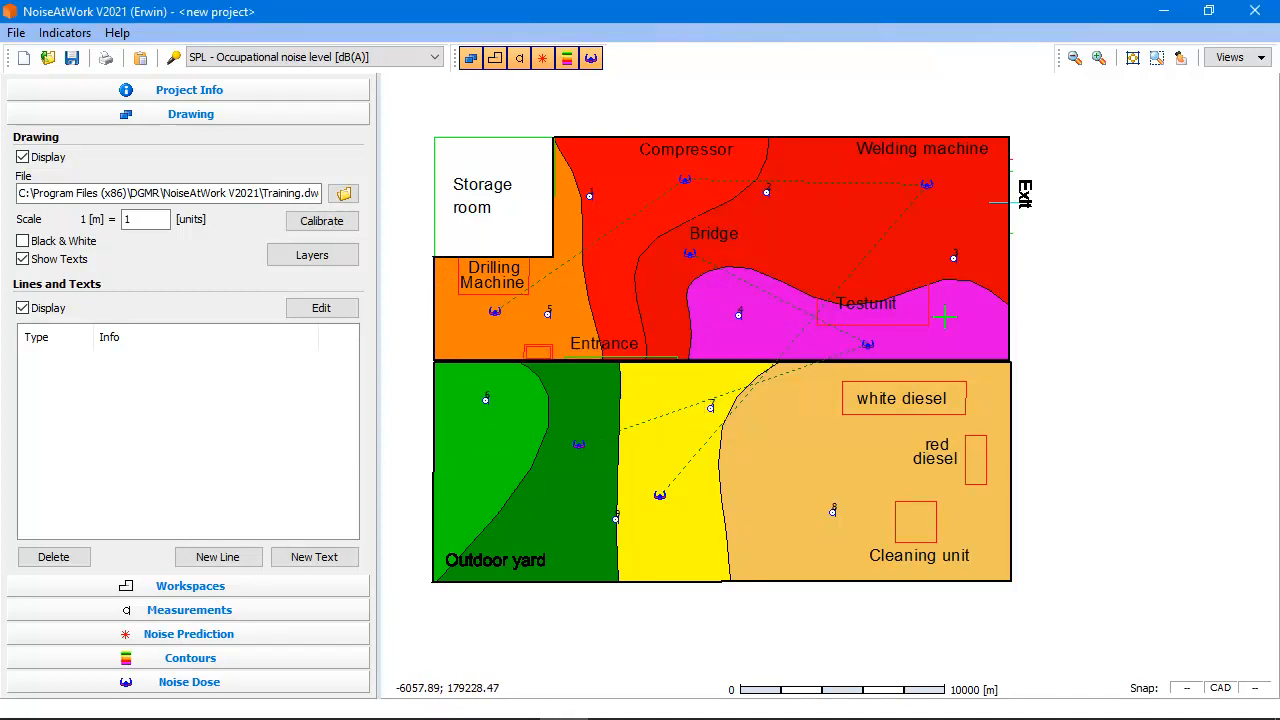
left_click(1012, 306)
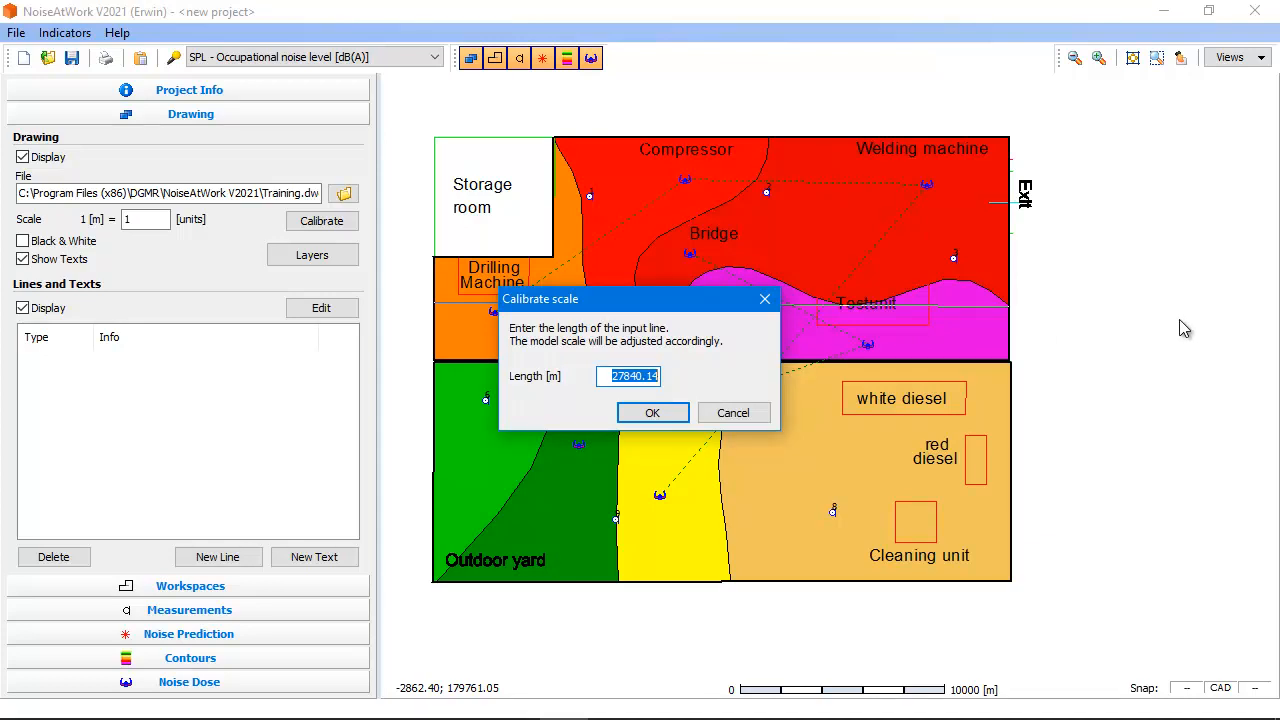
type("20")
left_click(662, 416)
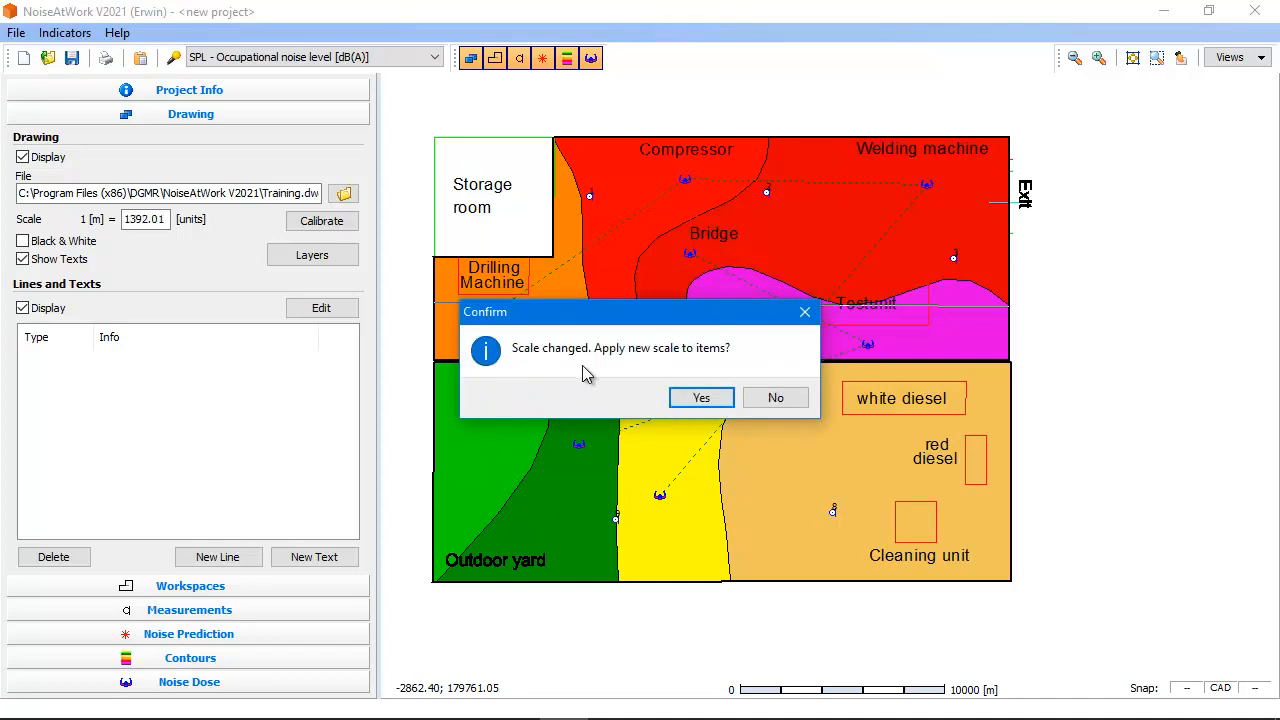
left_click(701, 397)
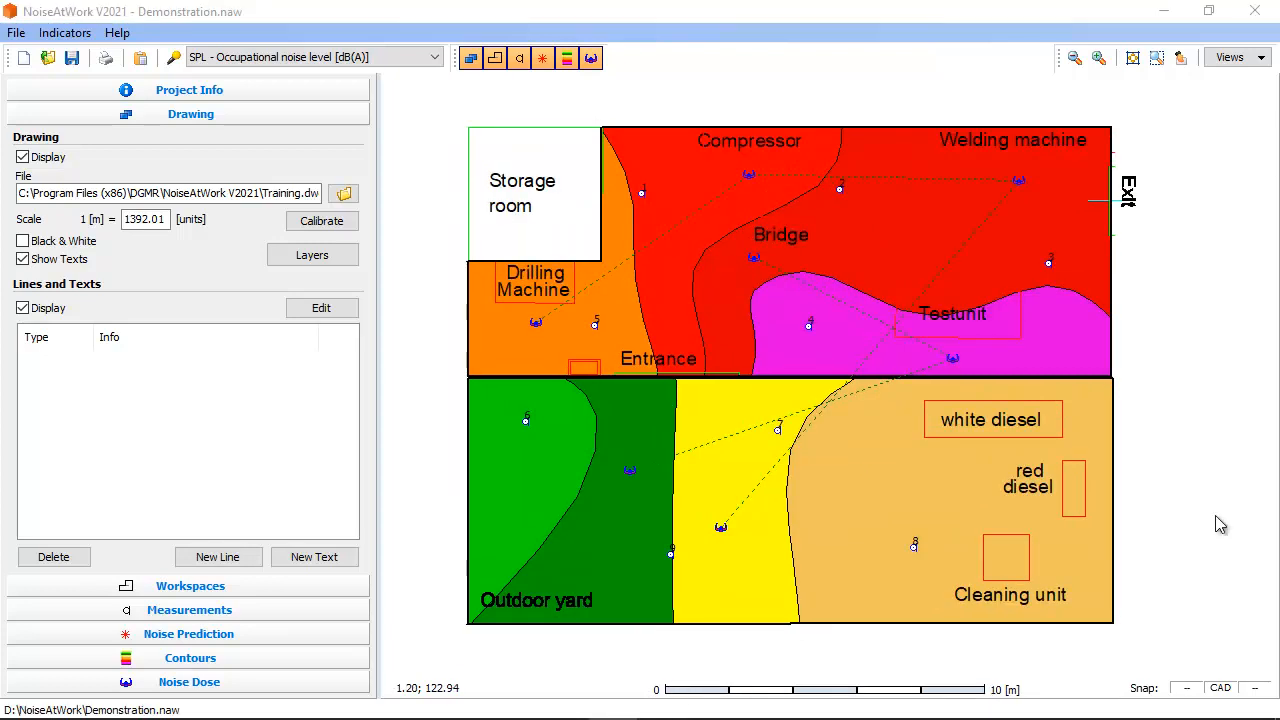
Step: Add a noise source just east of the testunit with Lw1 95 dB and base the contours on the sources
left_click(322, 590)
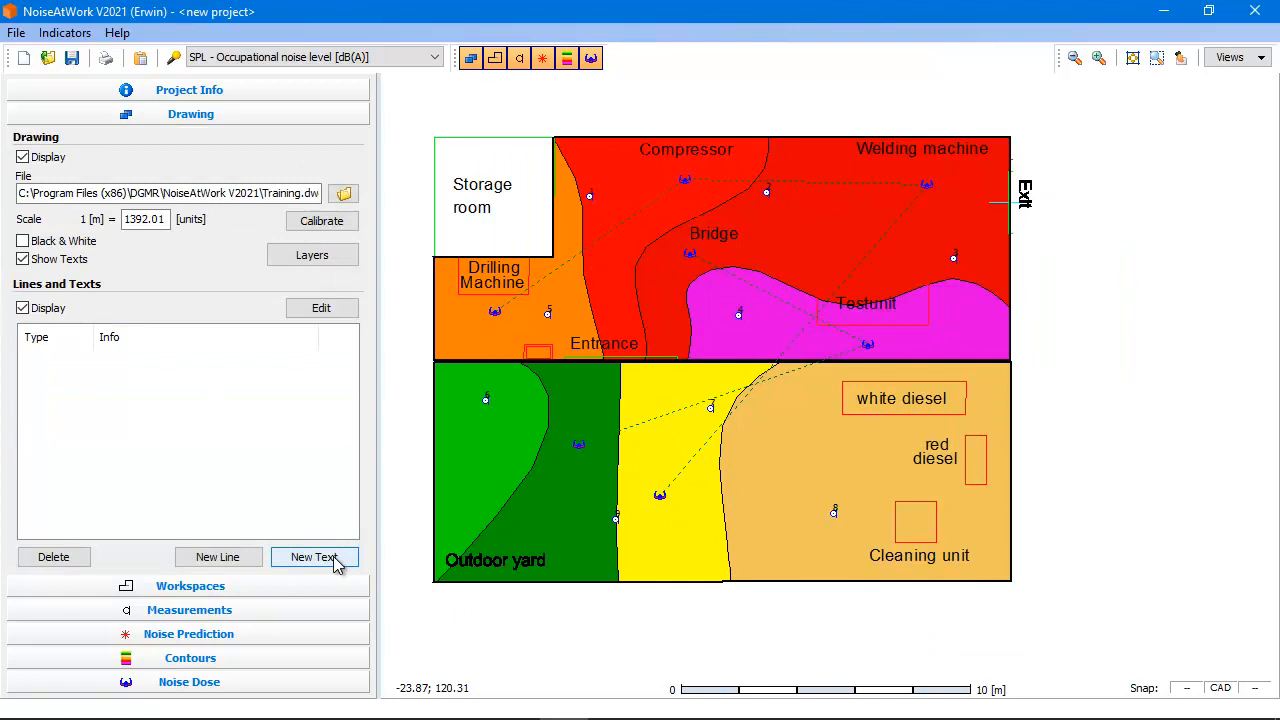
left_click(251, 634)
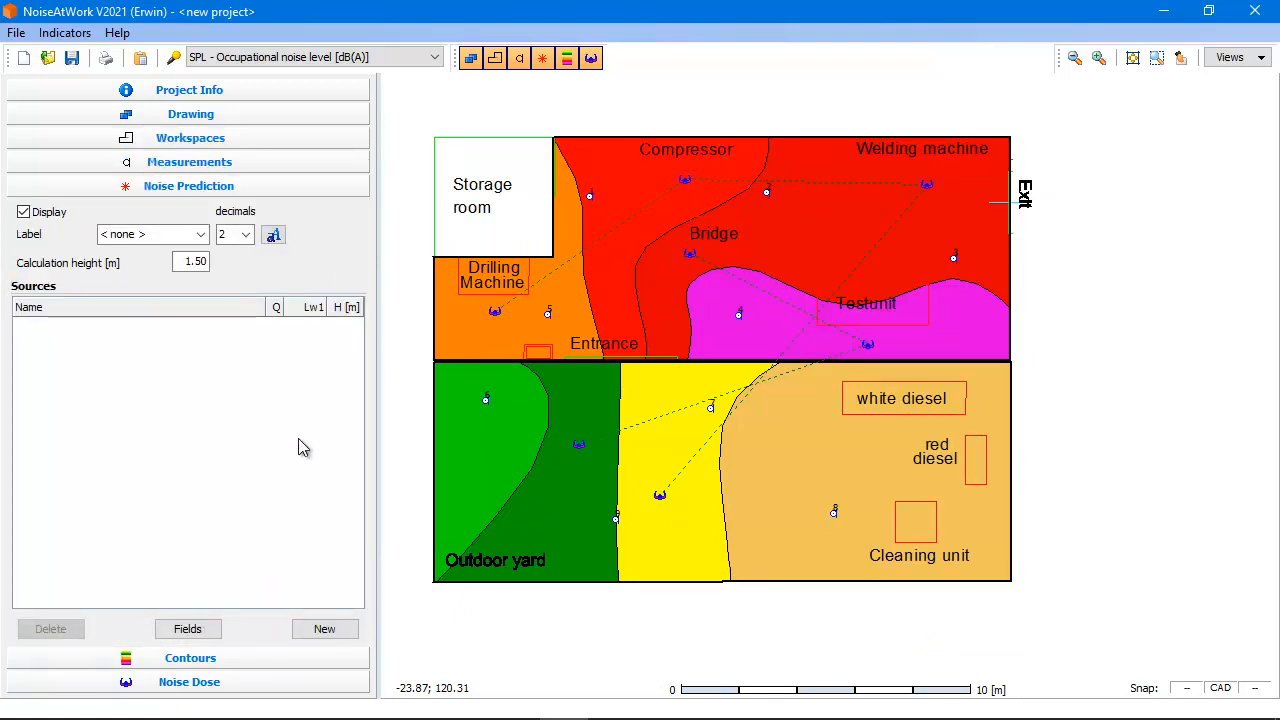
left_click(330, 634)
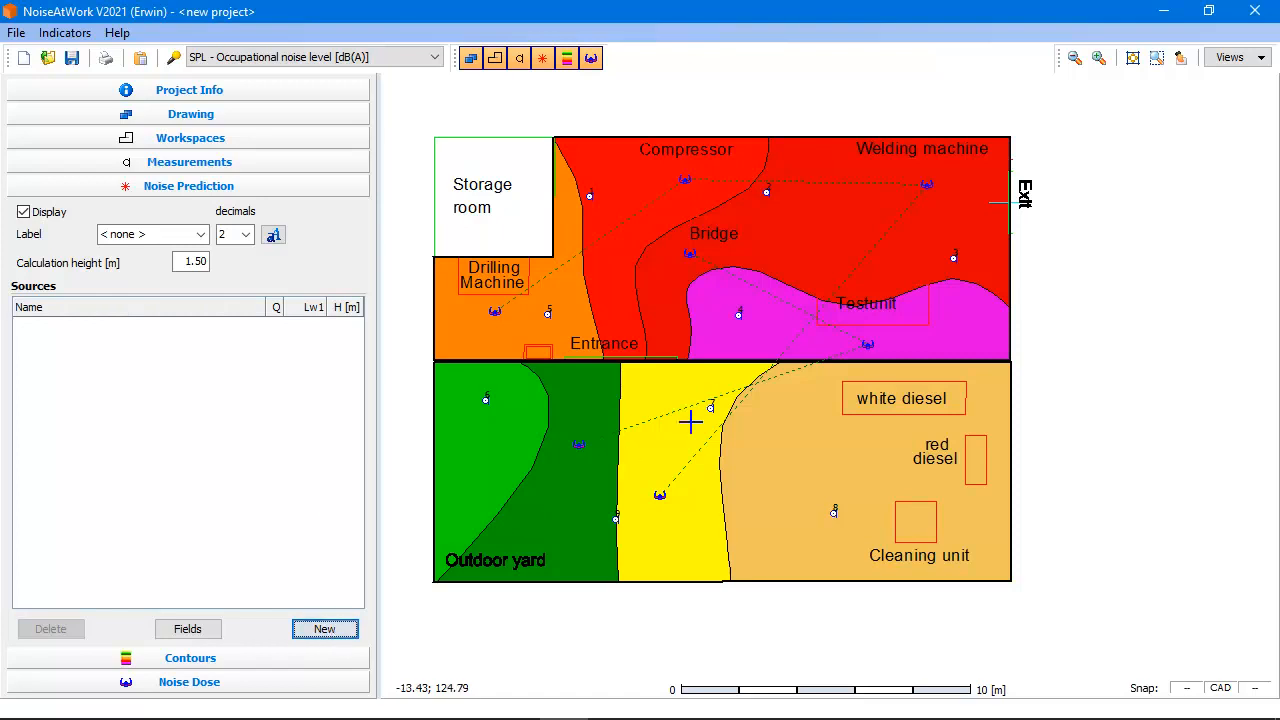
left_click(957, 303)
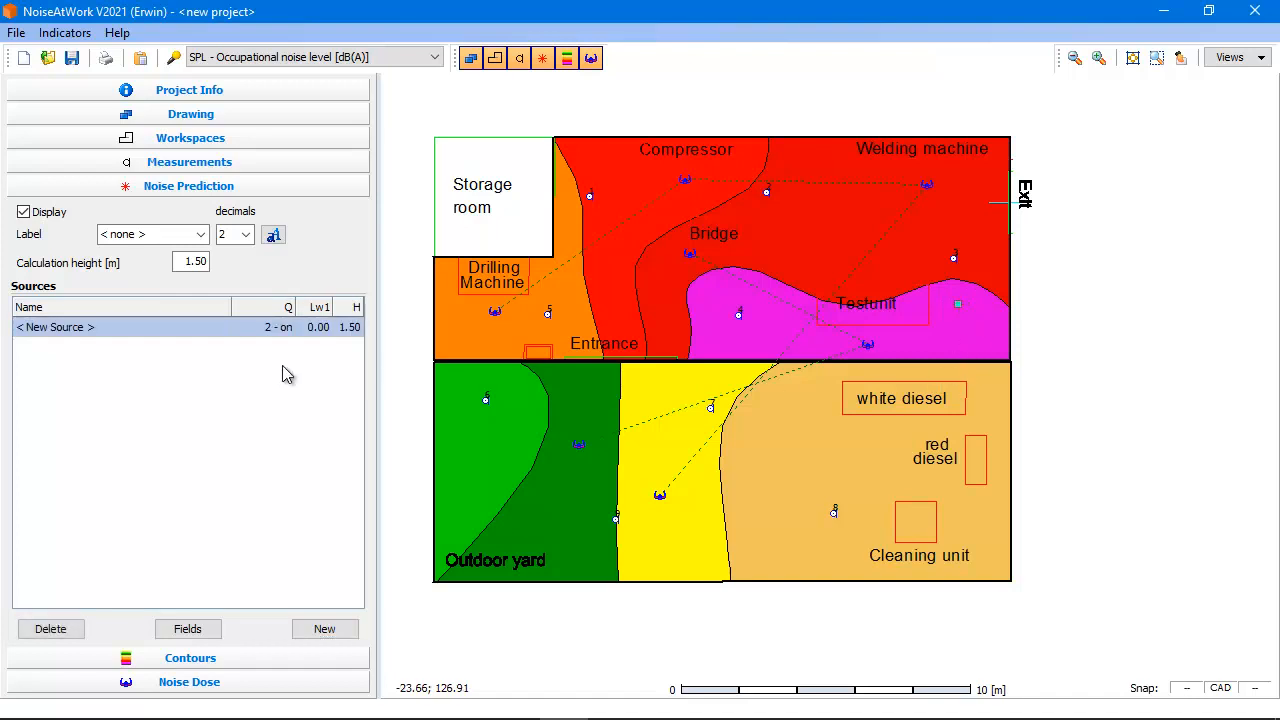
left_click(317, 327)
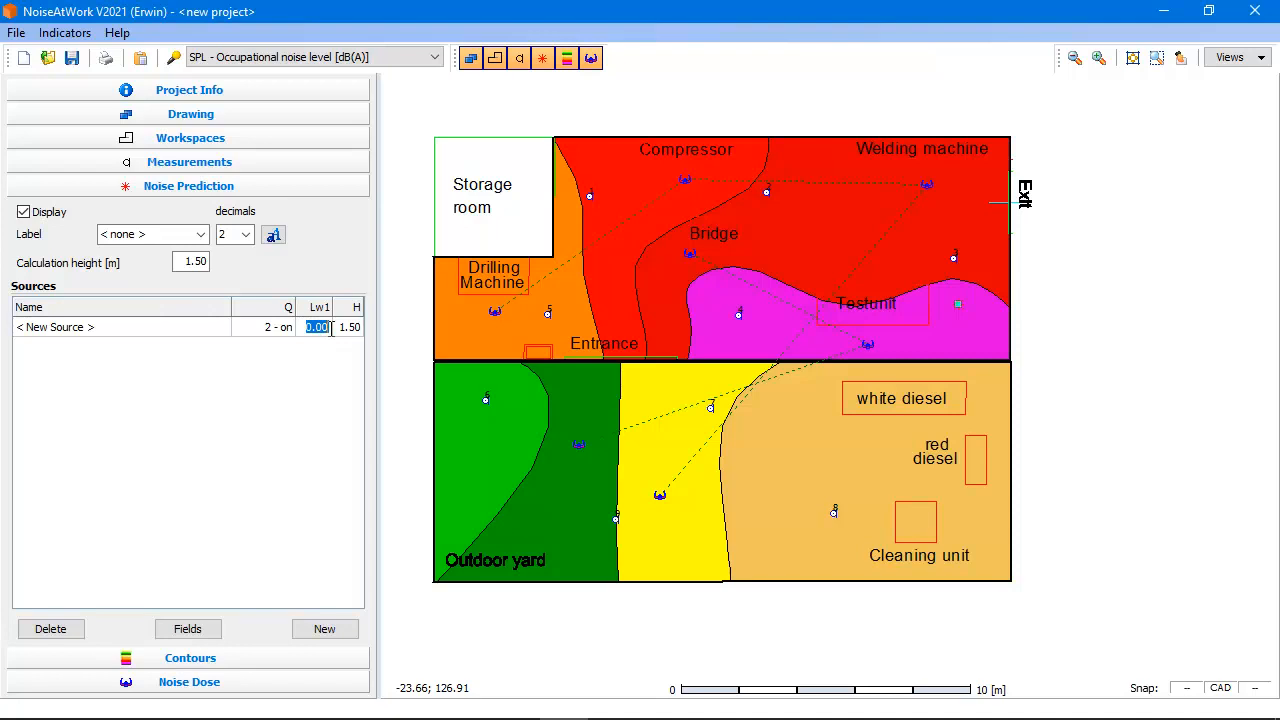
type("95")
left_click(195, 336)
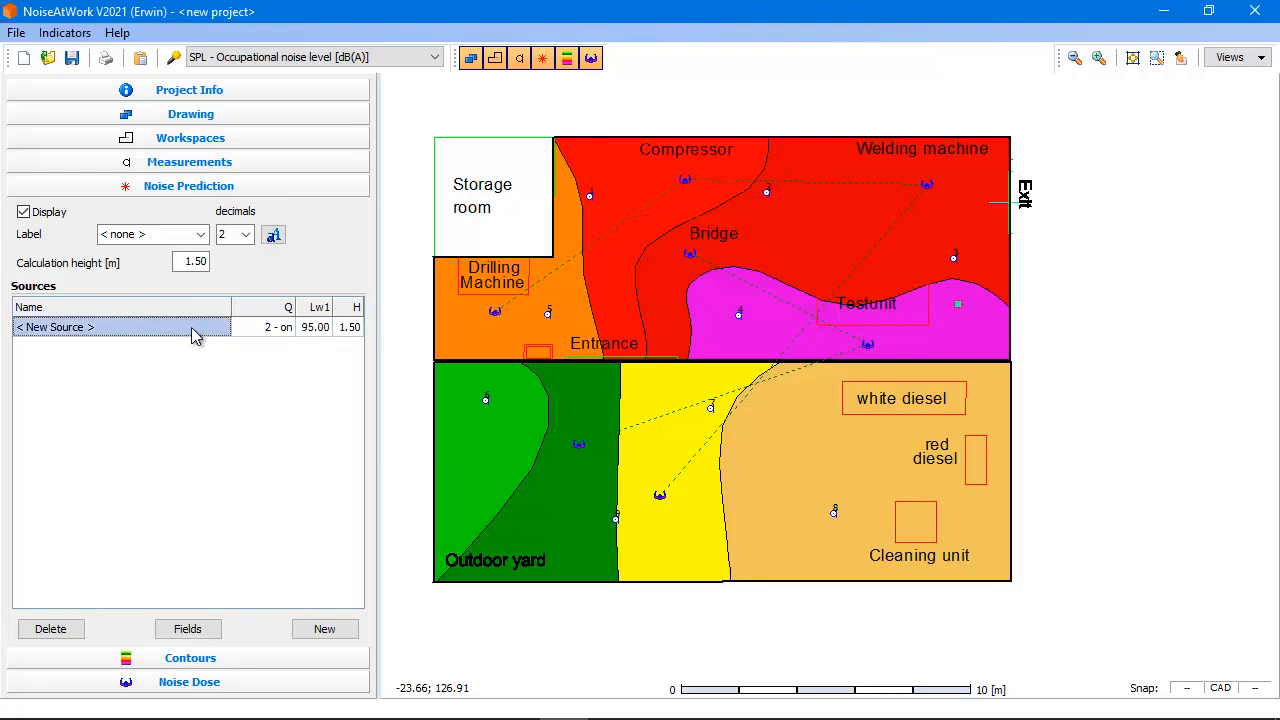
left_click(270, 664)
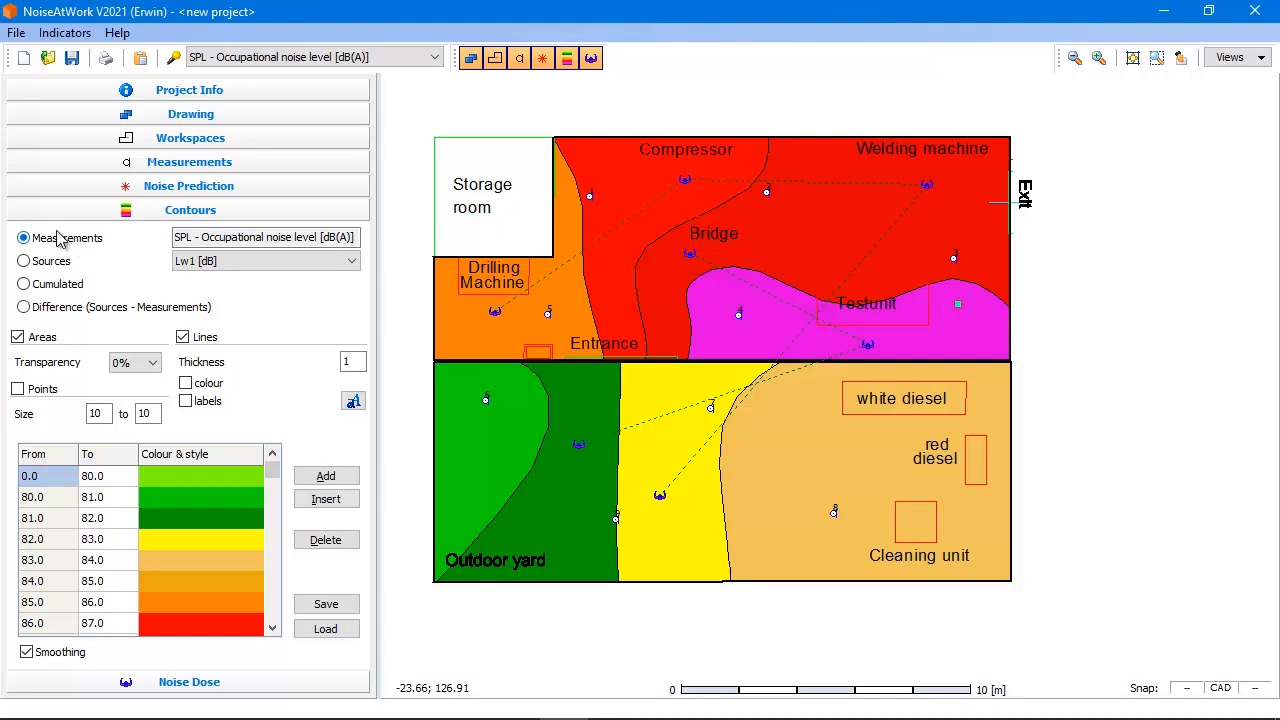
left_click(50, 261)
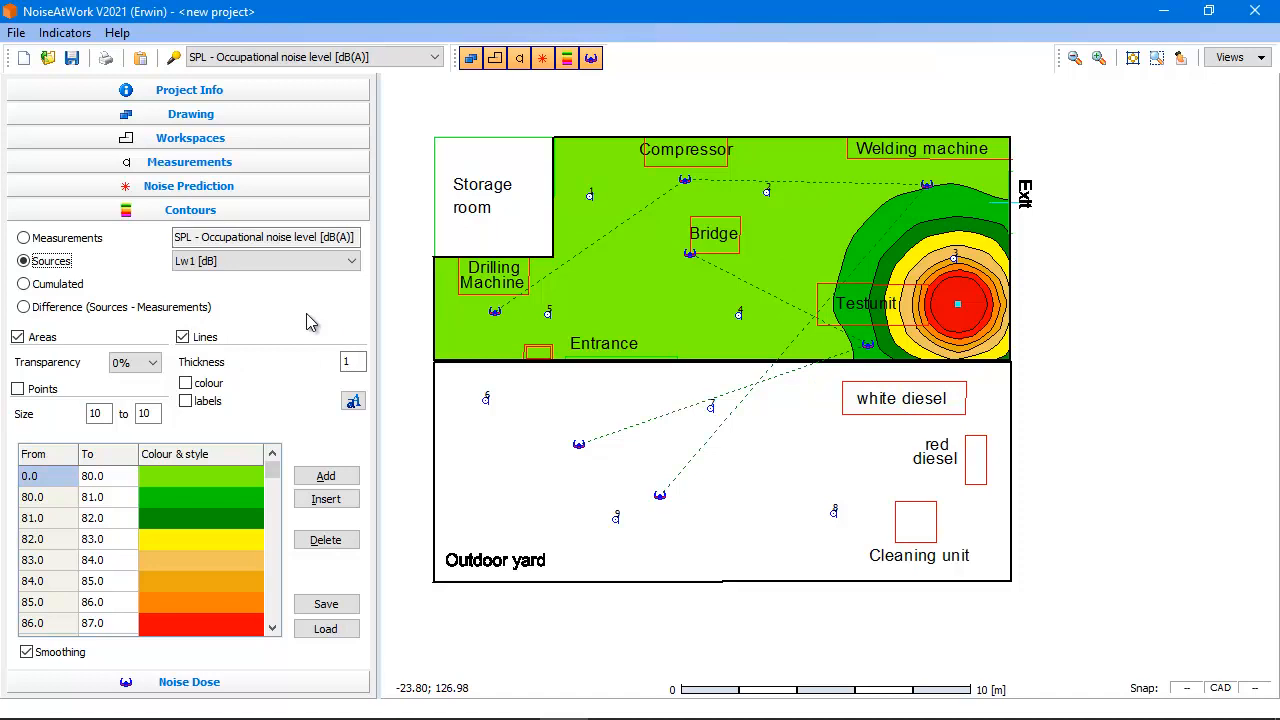
Step: Copy the noise source and move the duplicate into the hall corner between the storage room and the compressor
left_click(1073, 308)
right_click(957, 311)
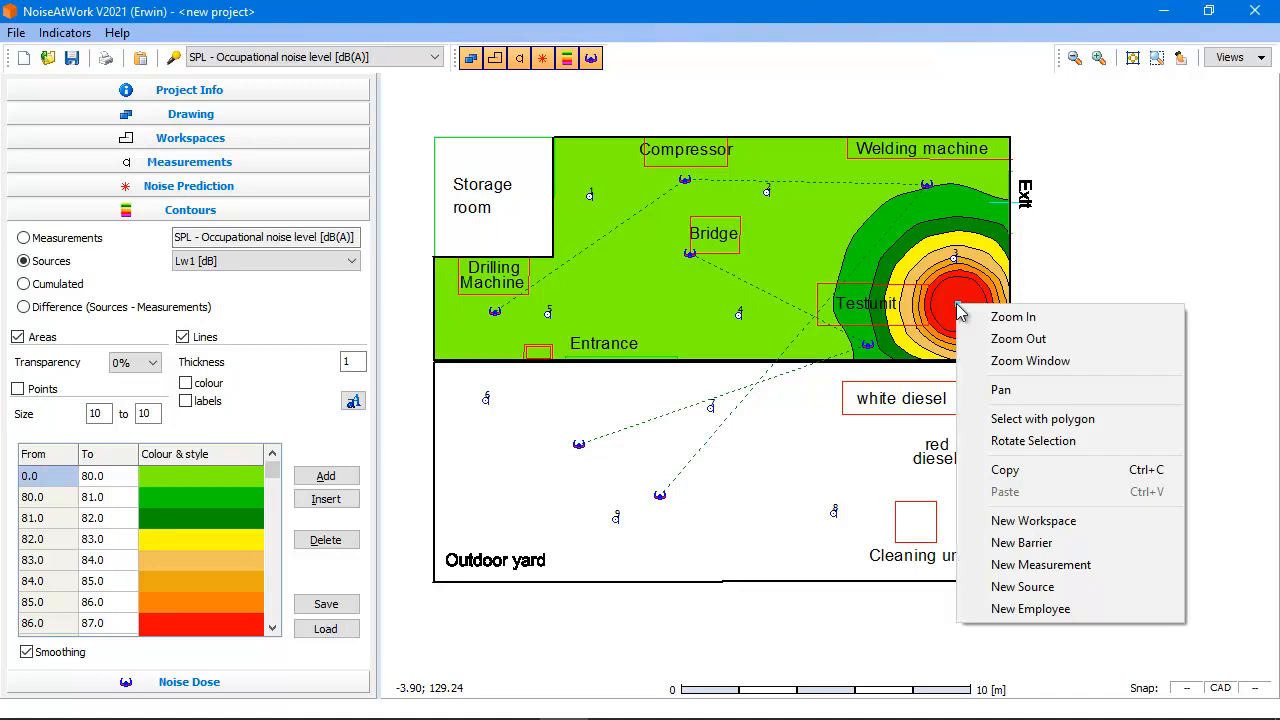
left_click(1035, 476)
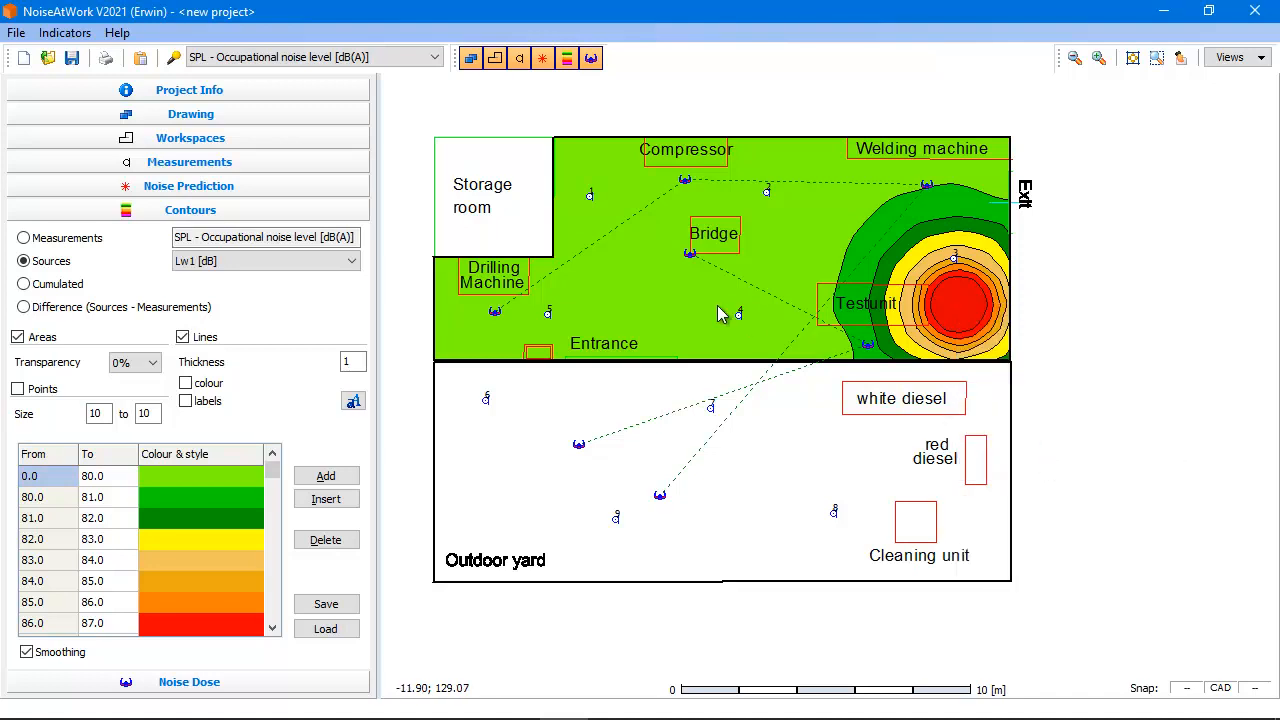
right_click(635, 271)
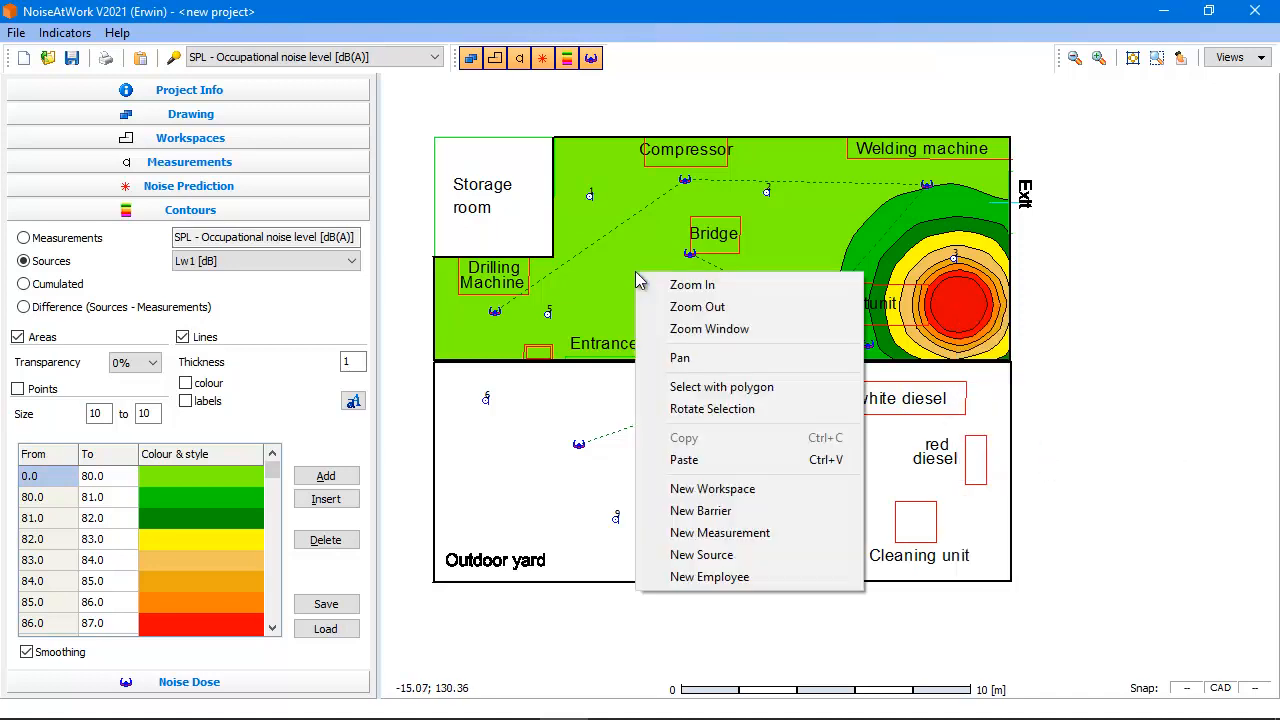
left_click(706, 459)
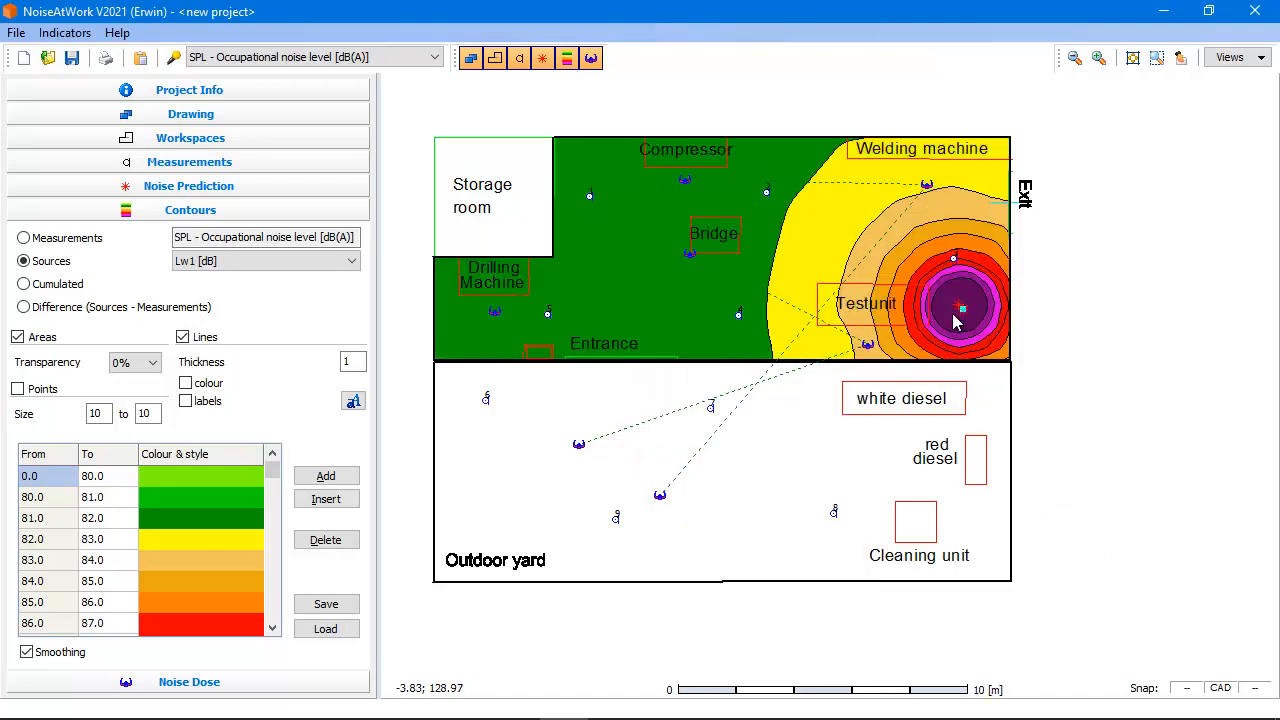
left_click_drag(546, 291, 579, 159)
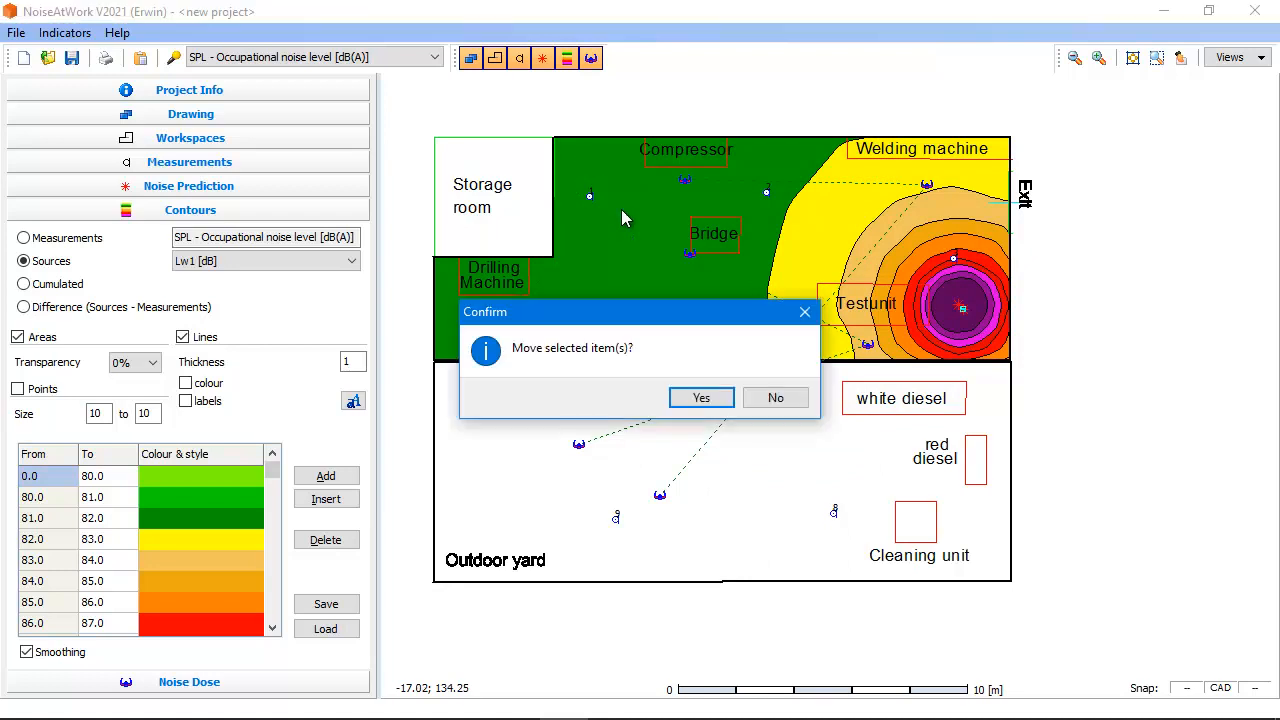
left_click(701, 395)
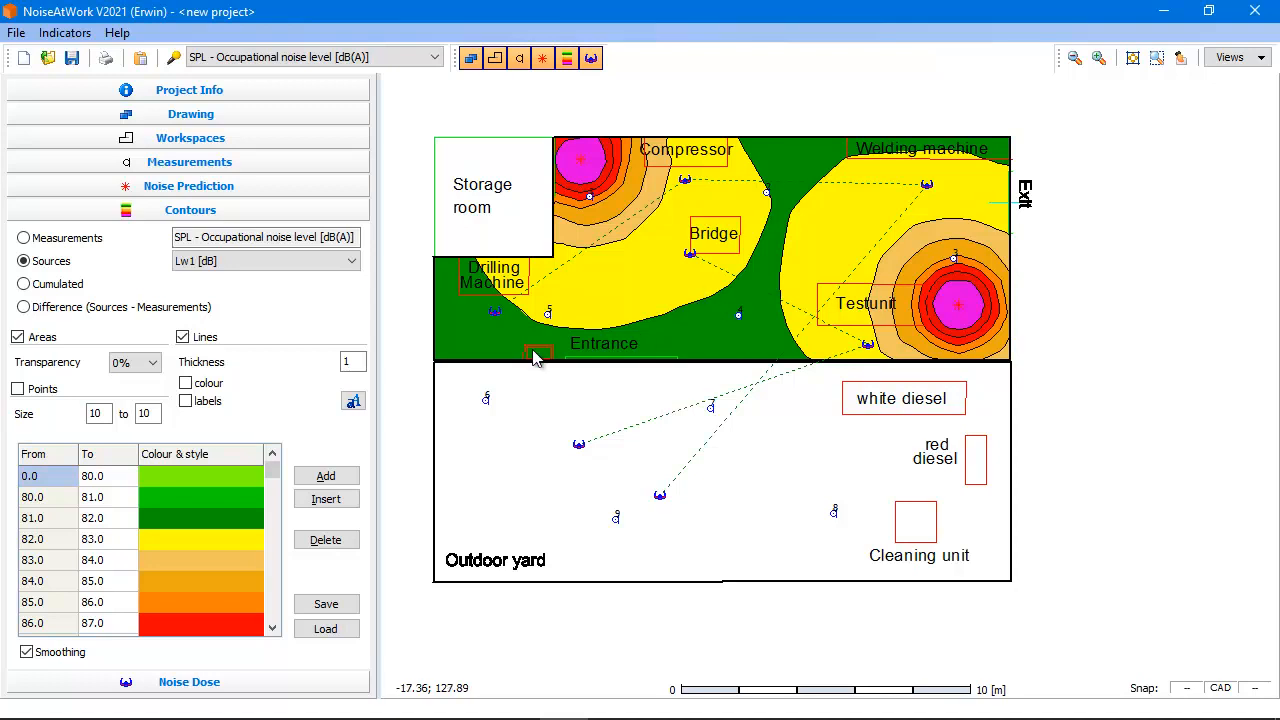
Step: Compare the contours based on the measurements with those based on the sources
left_click(23, 238)
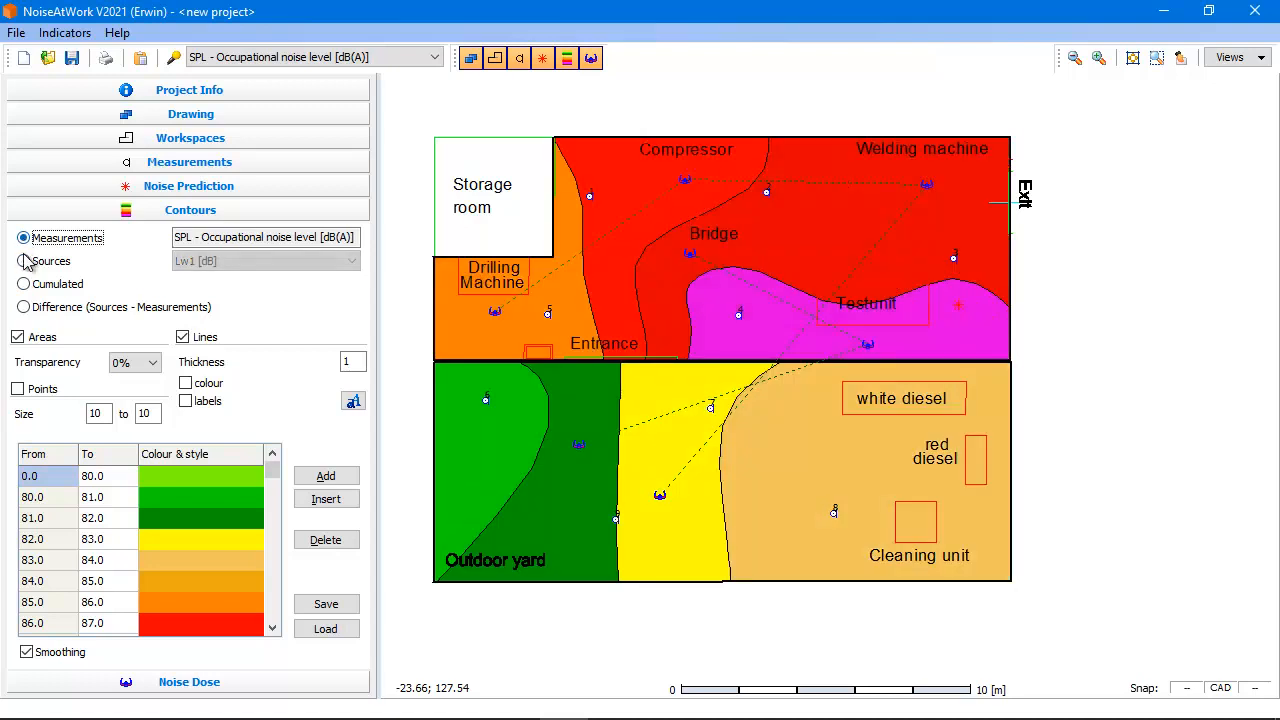
left_click(23, 261)
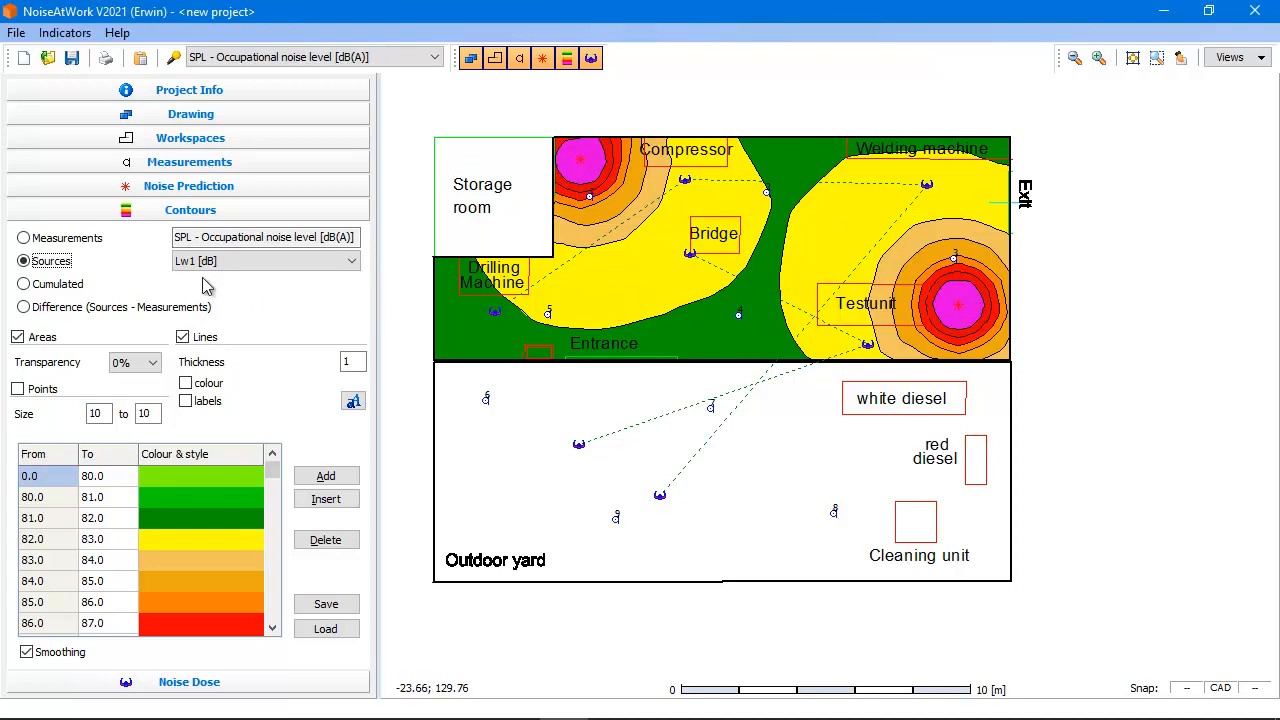
left_click(34, 242)
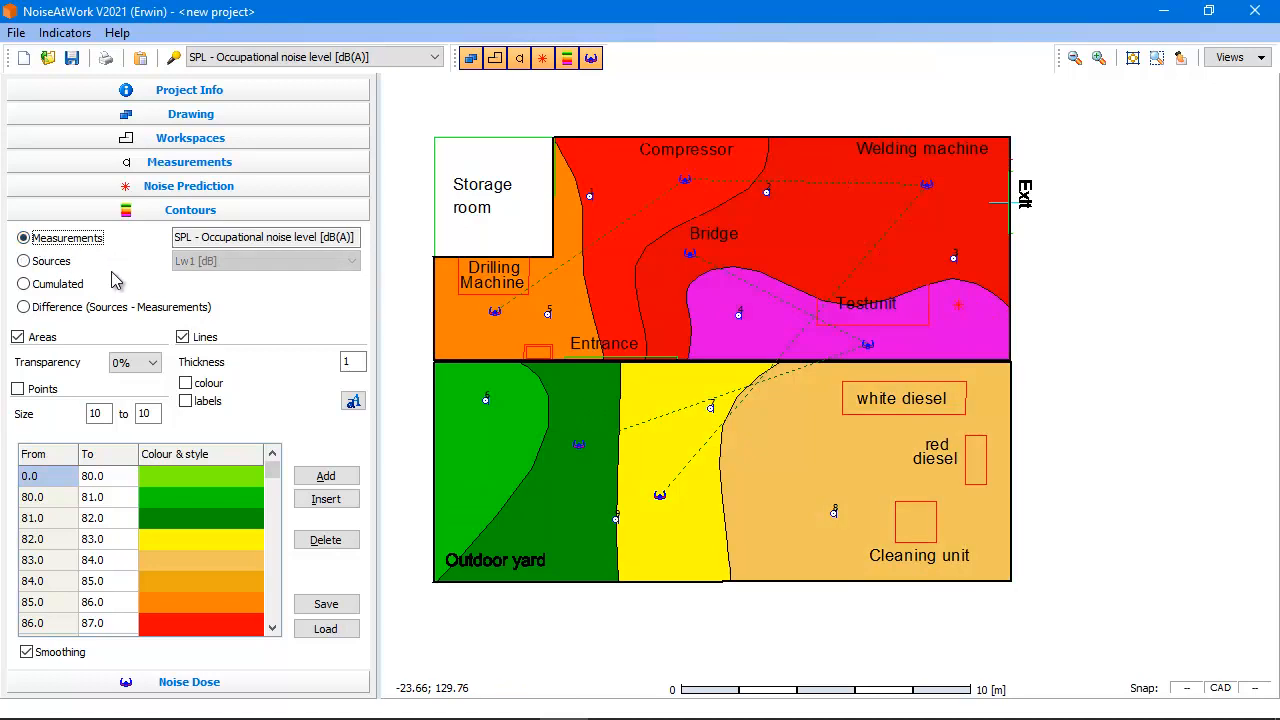
left_click(28, 263)
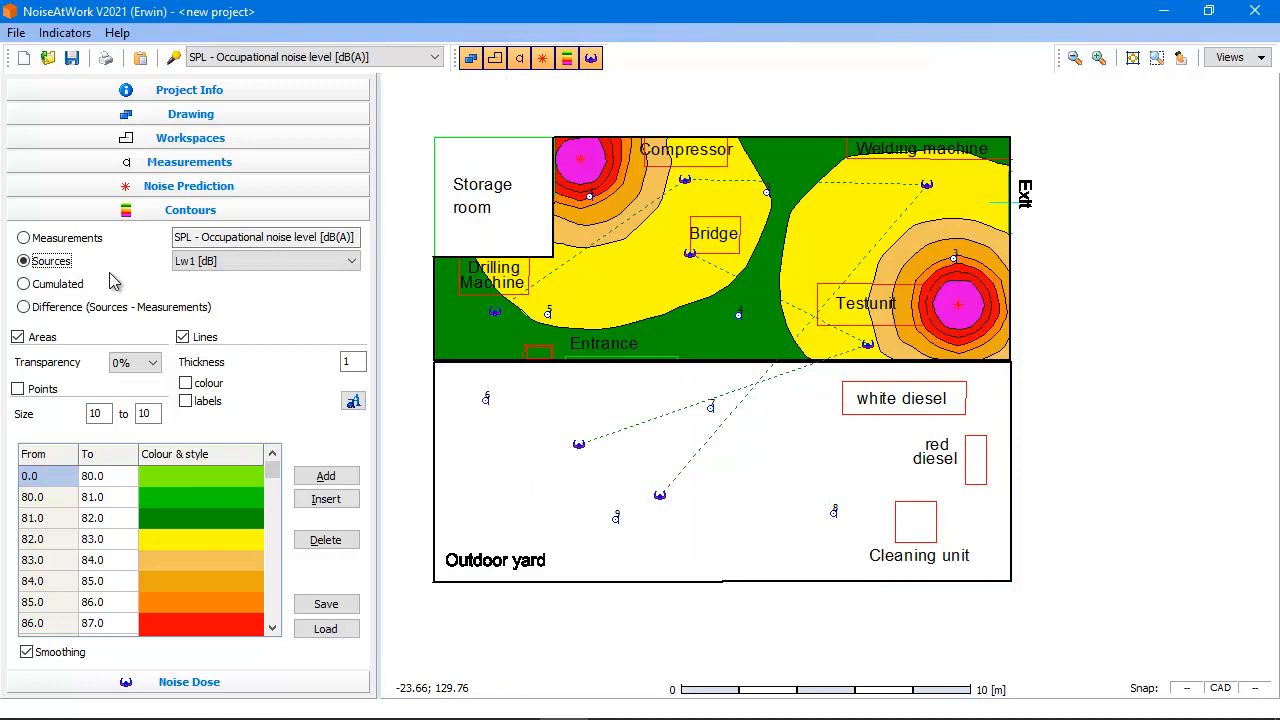
Step: Show the cumulated contours of measurements and sources and check the resulting personnel noise doses
left_click(24, 286)
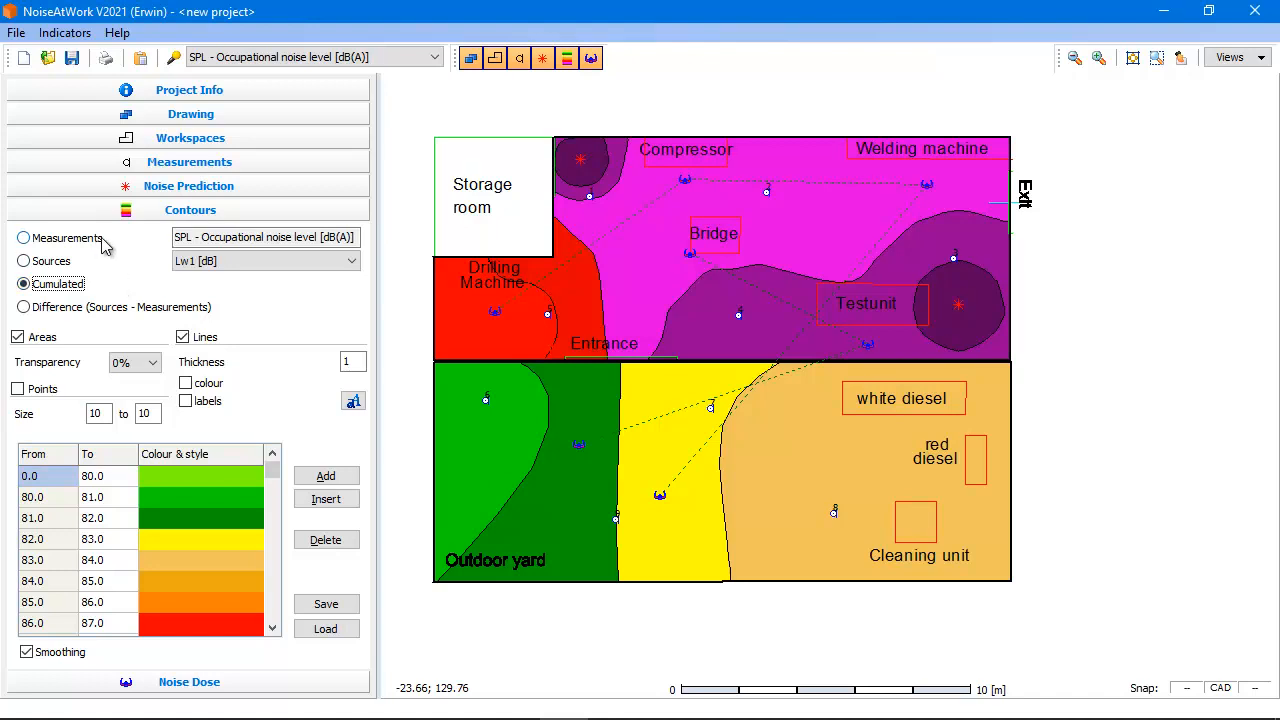
left_click(18, 281)
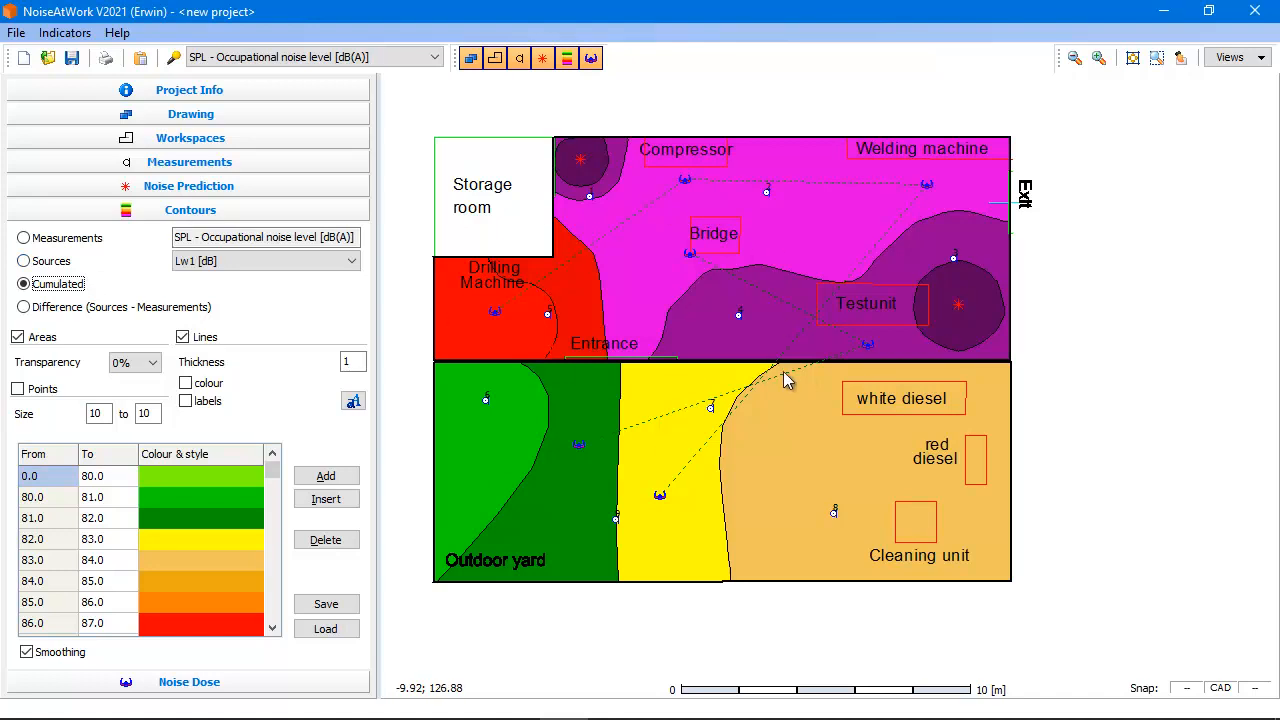
left_click(265, 686)
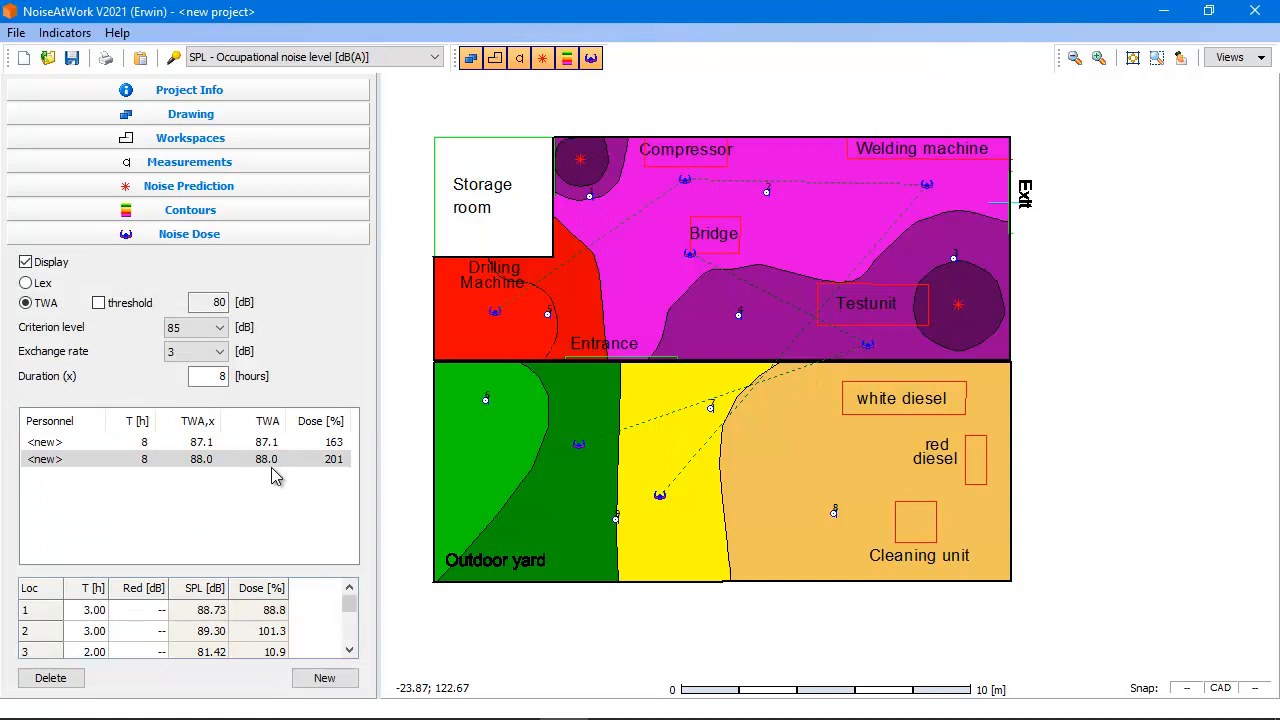
left_click(341, 460)
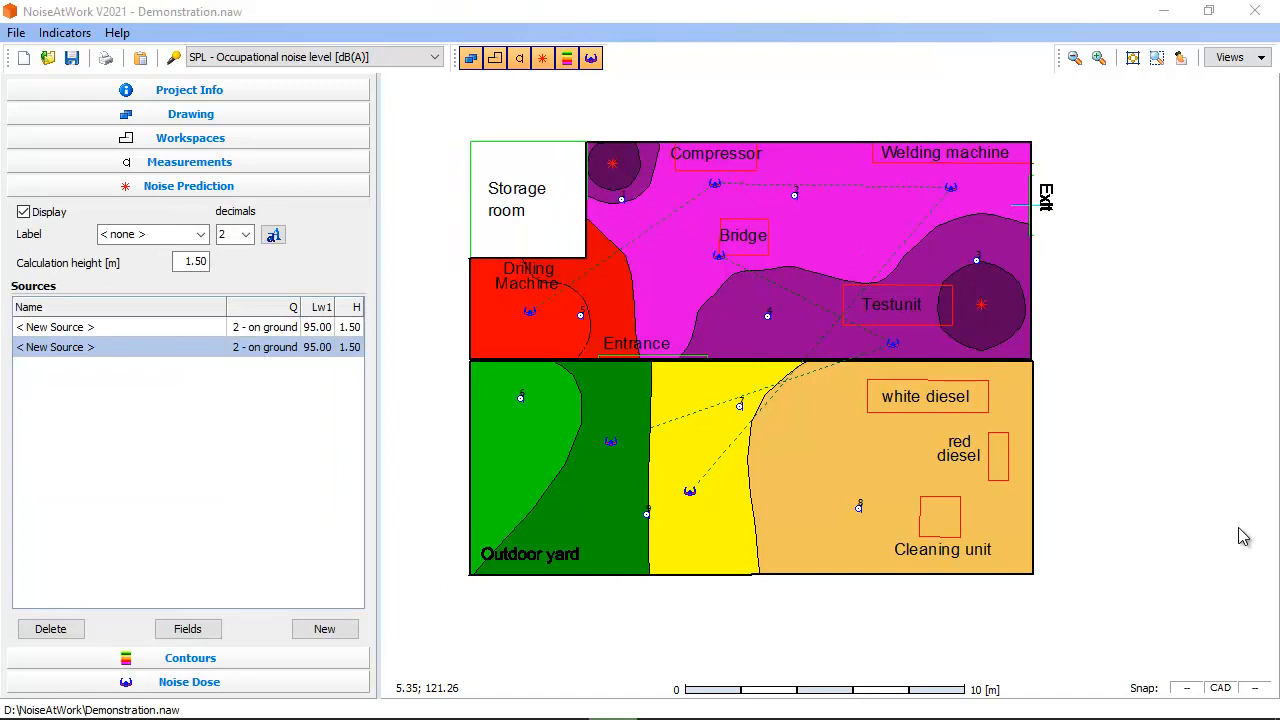
Step: Base the contours on the measurements and hide the noise sources and personnel routes on the plan
left_click(222, 668)
left_click(38, 242)
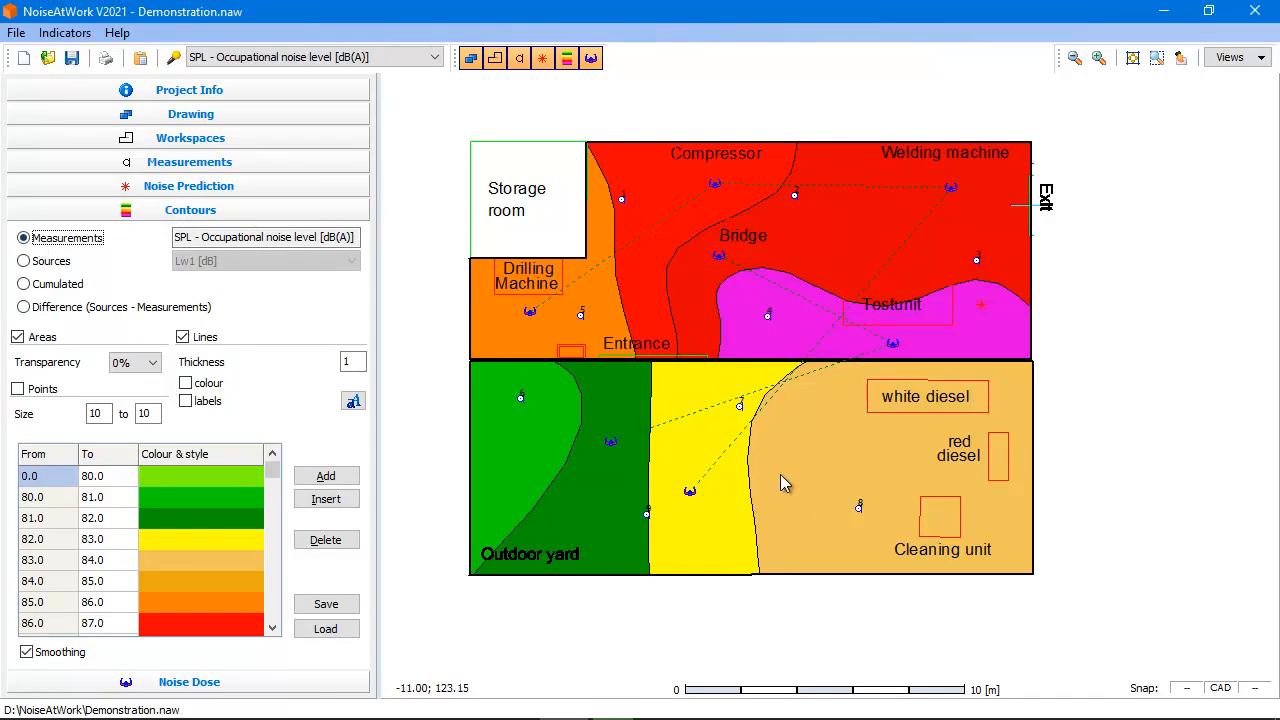
left_click(593, 61)
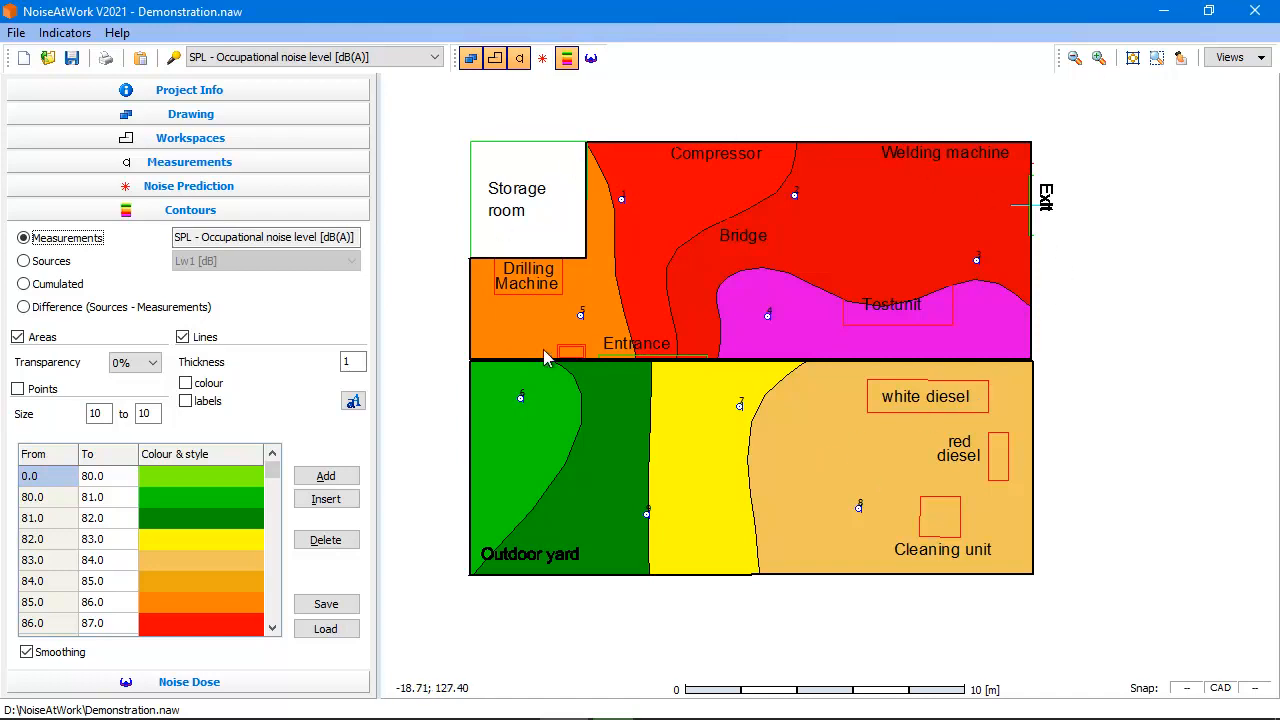
left_click(1259, 59)
left_click(1259, 59)
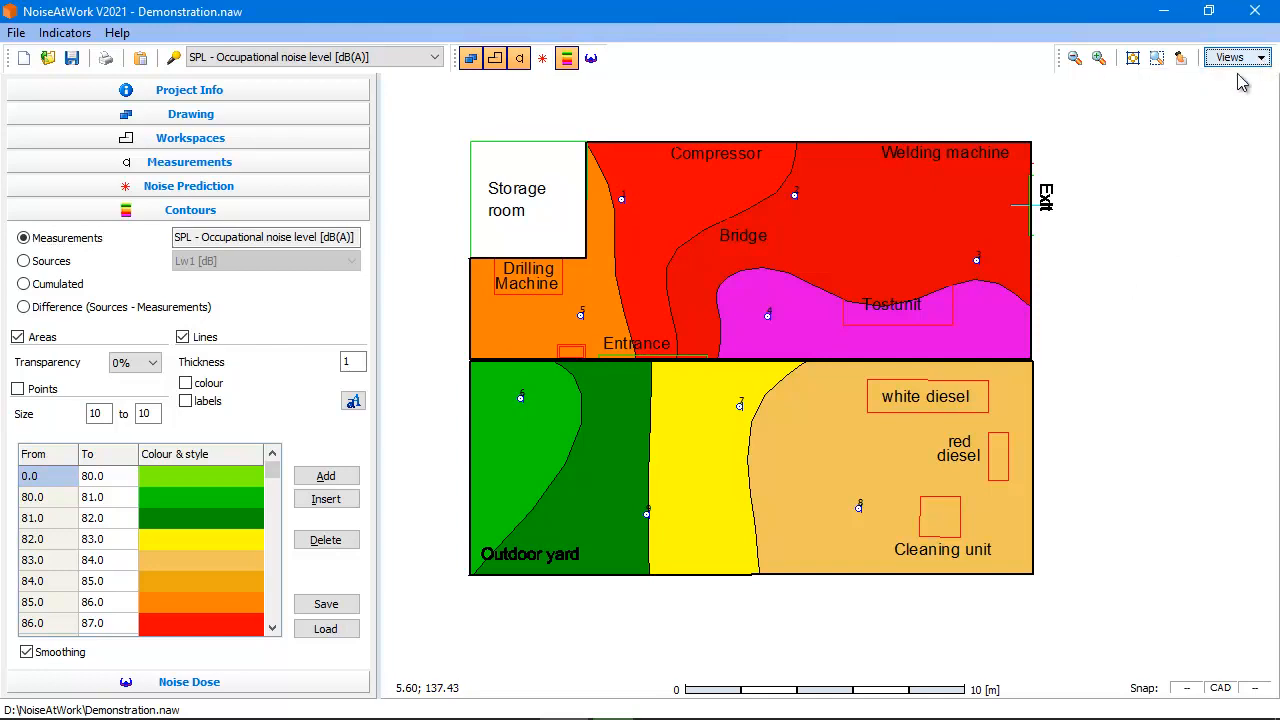
Step: Copy the hall and outdoor yard workspaces together with the hall's five measurement points
scroll(1062, 362, "down", 1)
scroll(1062, 362, "down", 1)
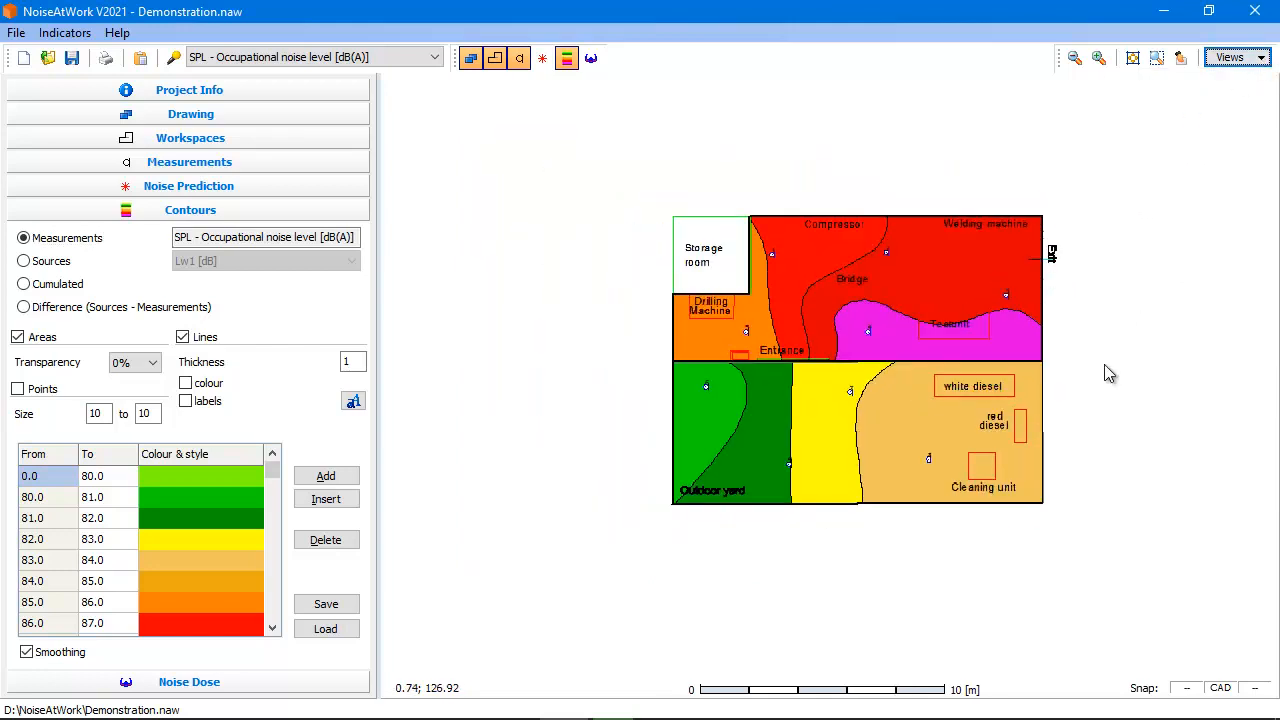
left_click_drag(1149, 326, 958, 334)
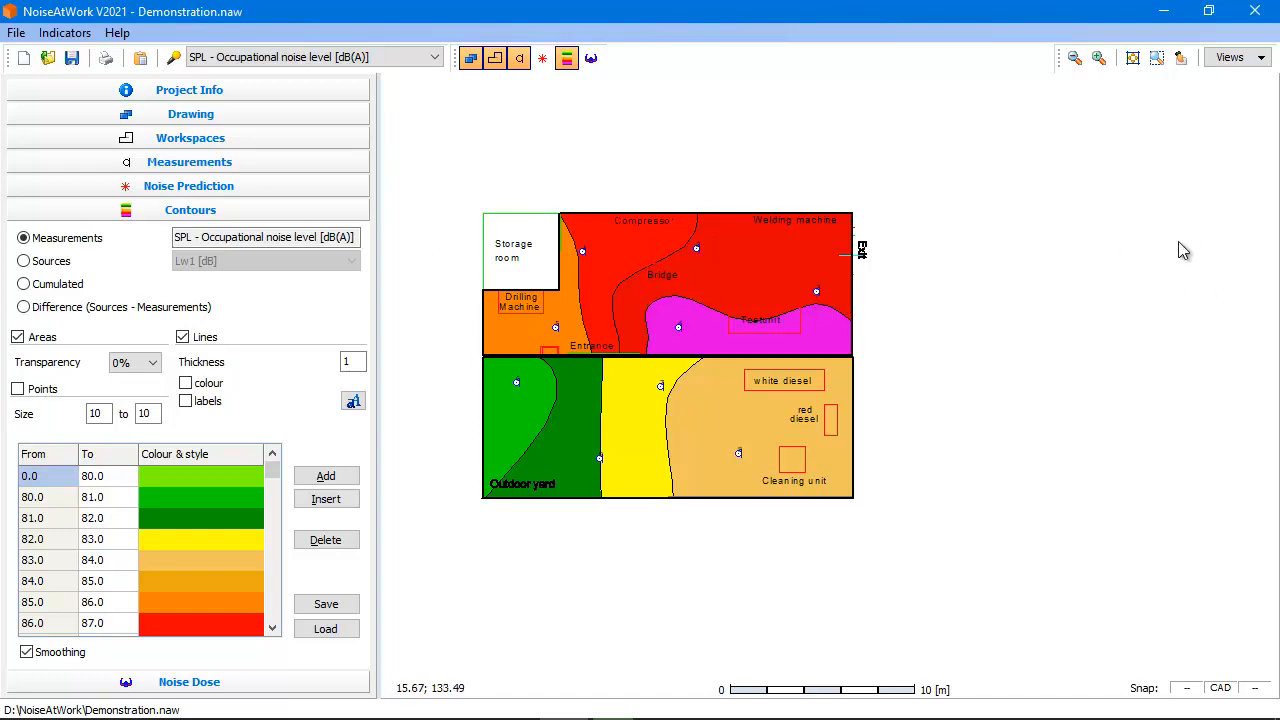
scroll(1010, 350, "down", 2)
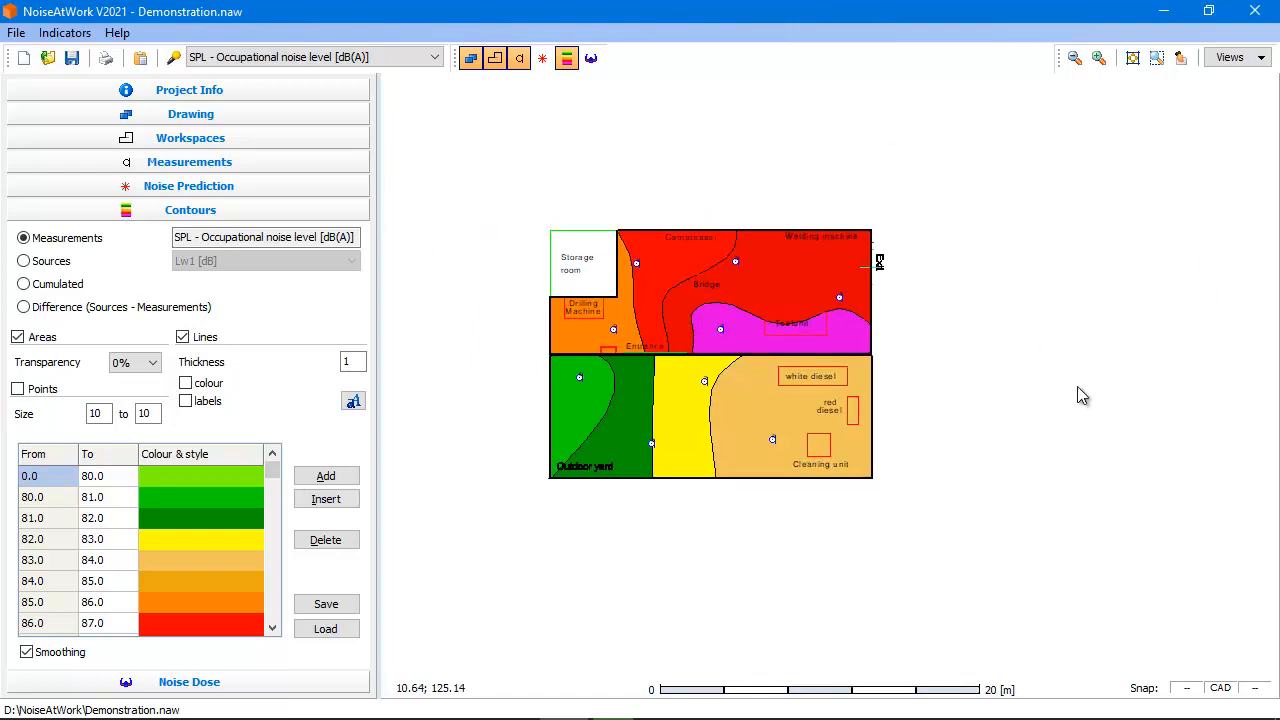
scroll(934, 371, "up", 2)
left_click_drag(863, 425, 940, 437)
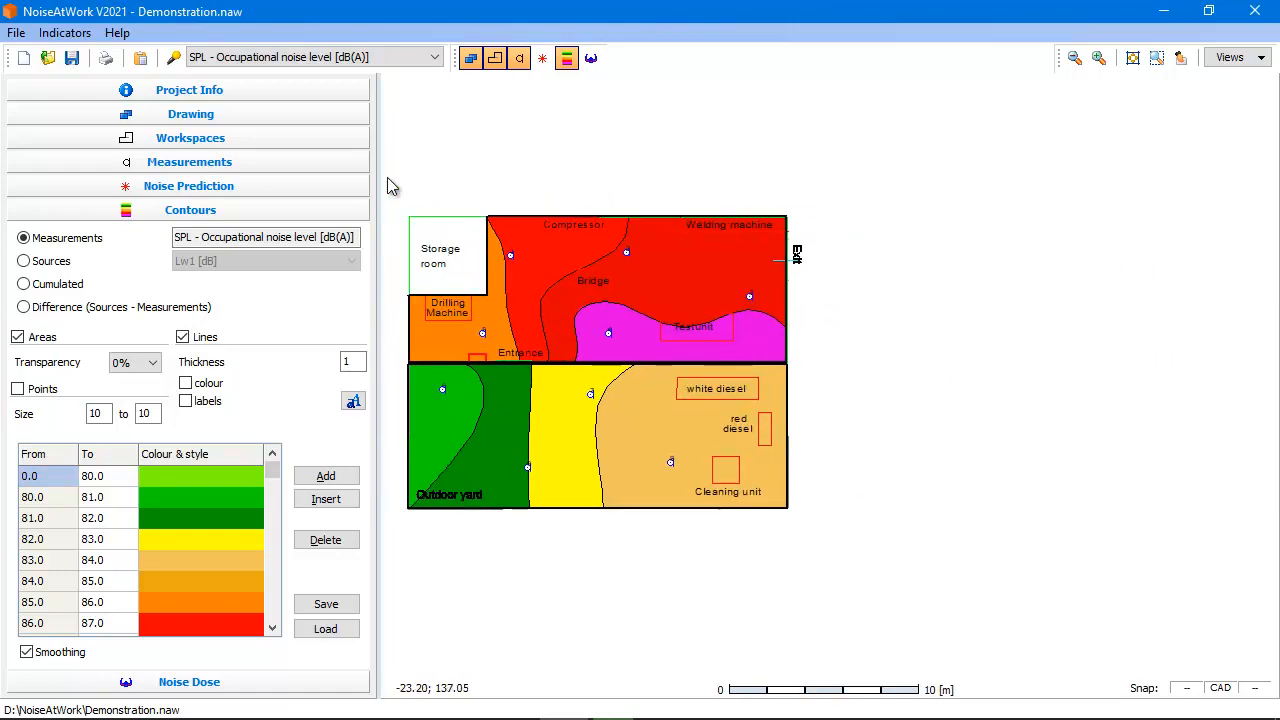
left_click_drag(542, 376, 808, 385)
left_click_drag(810, 388, 808, 384)
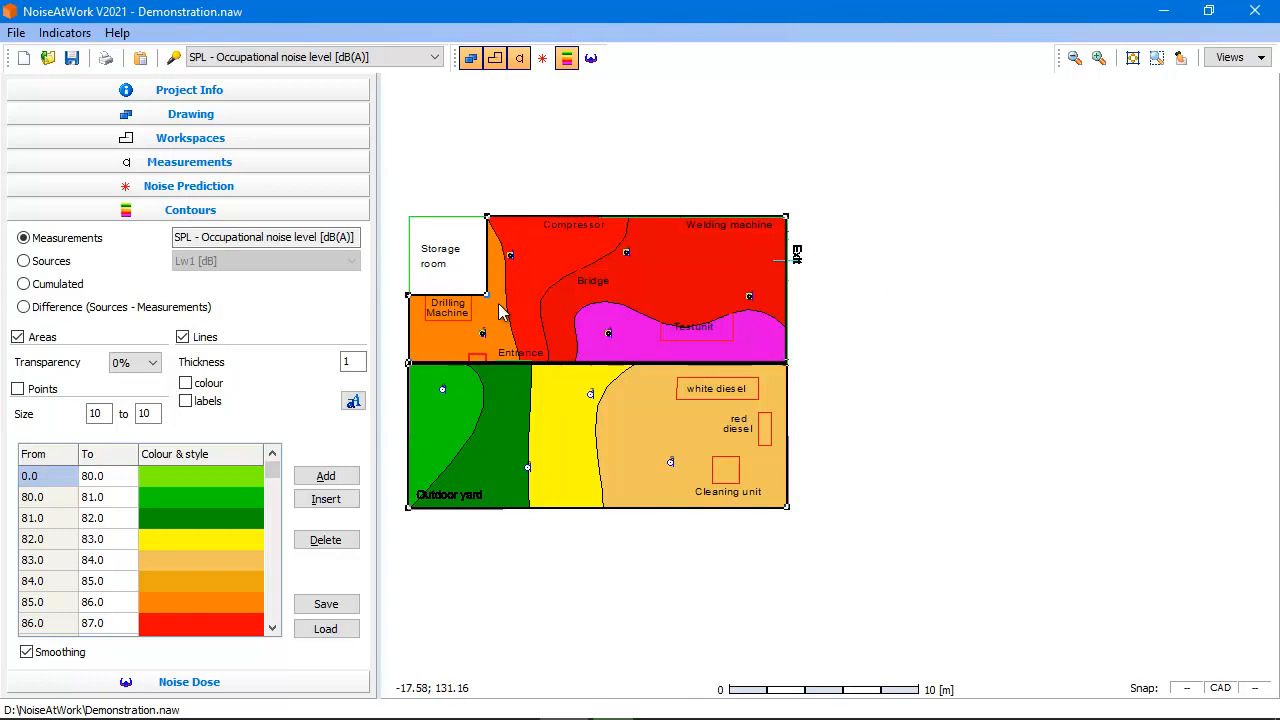
right_click(645, 227)
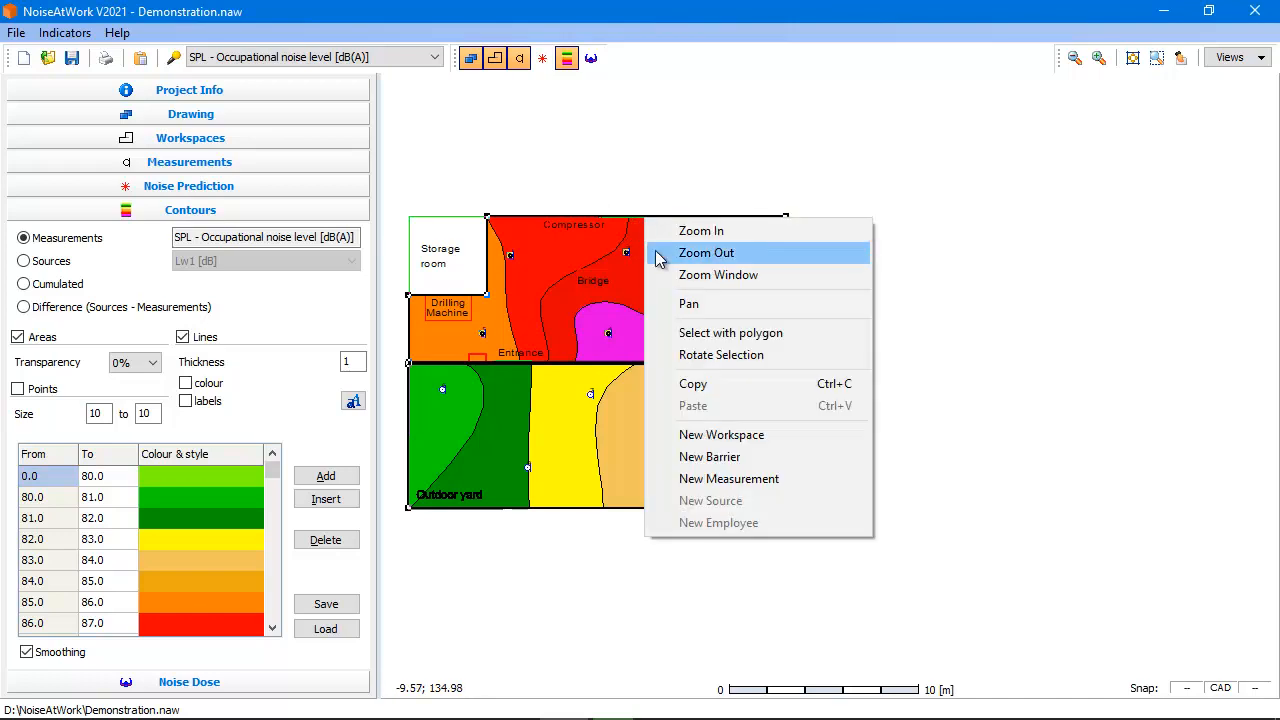
left_click(744, 388)
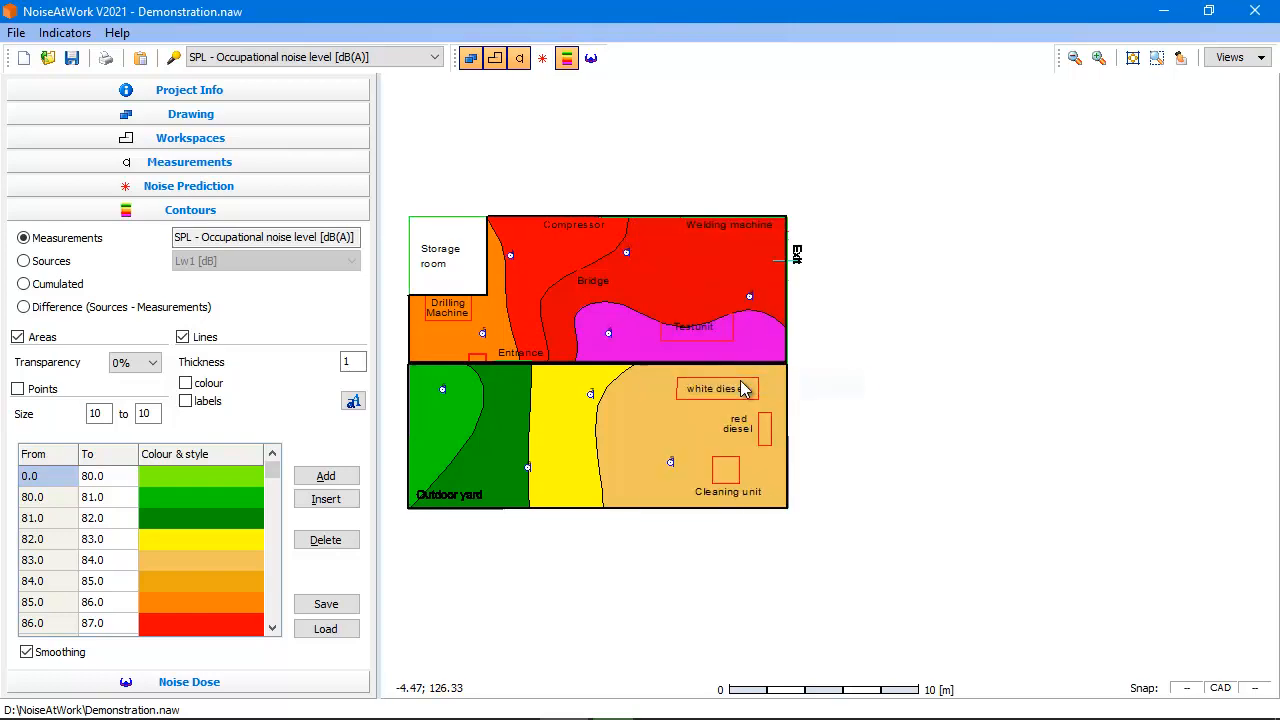
Step: Paste the copied workspaces and measurement points and move the duplicate beside the exit side of the original plan
right_click(804, 207)
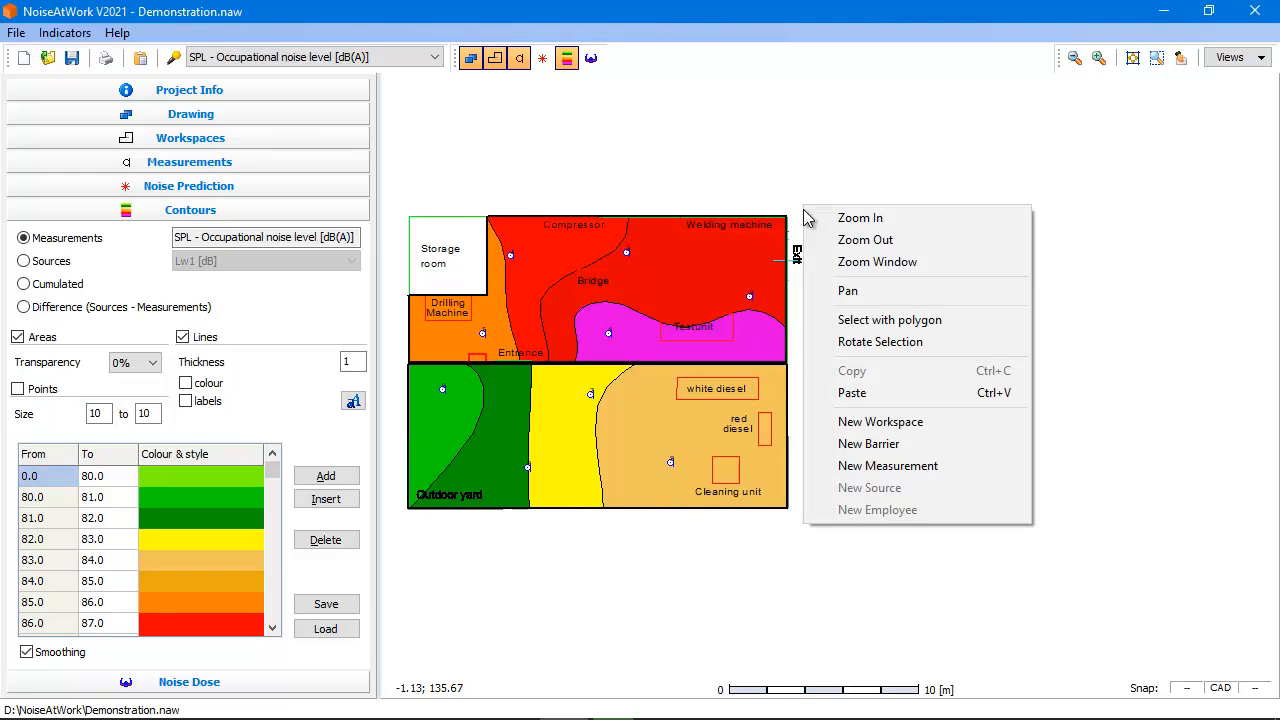
left_click(879, 394)
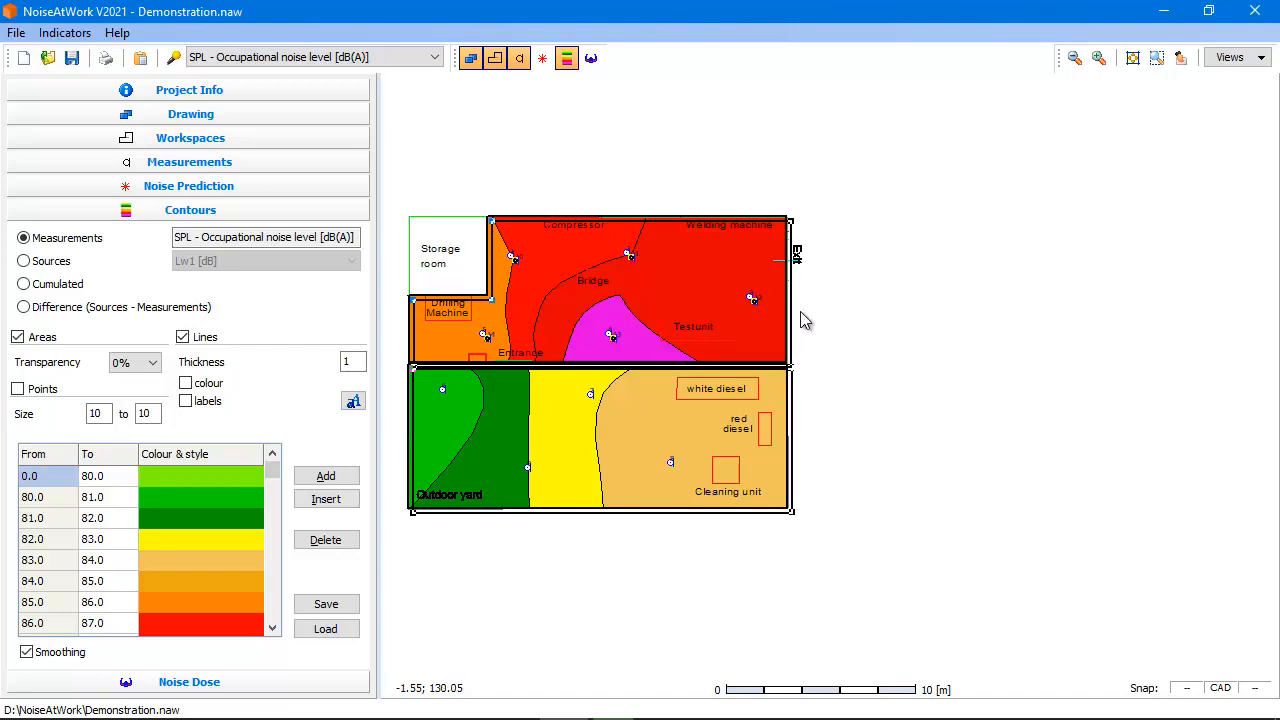
left_click(1221, 310)
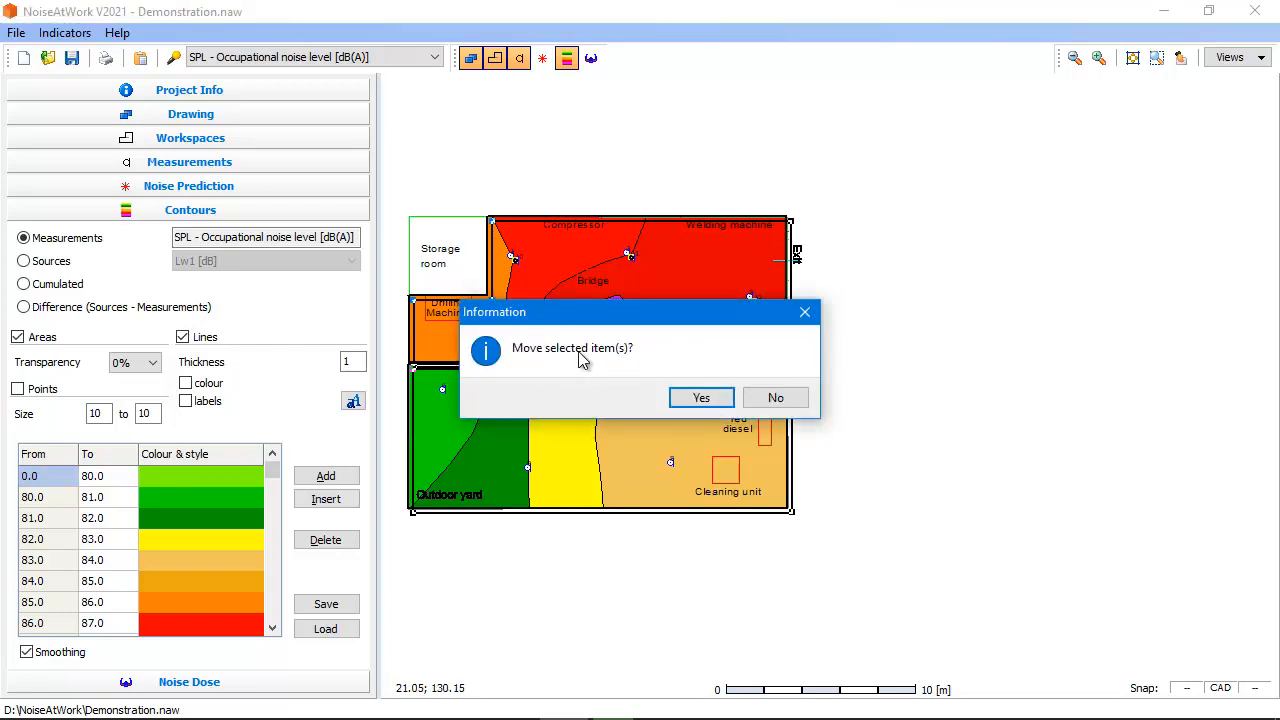
left_click(700, 398)
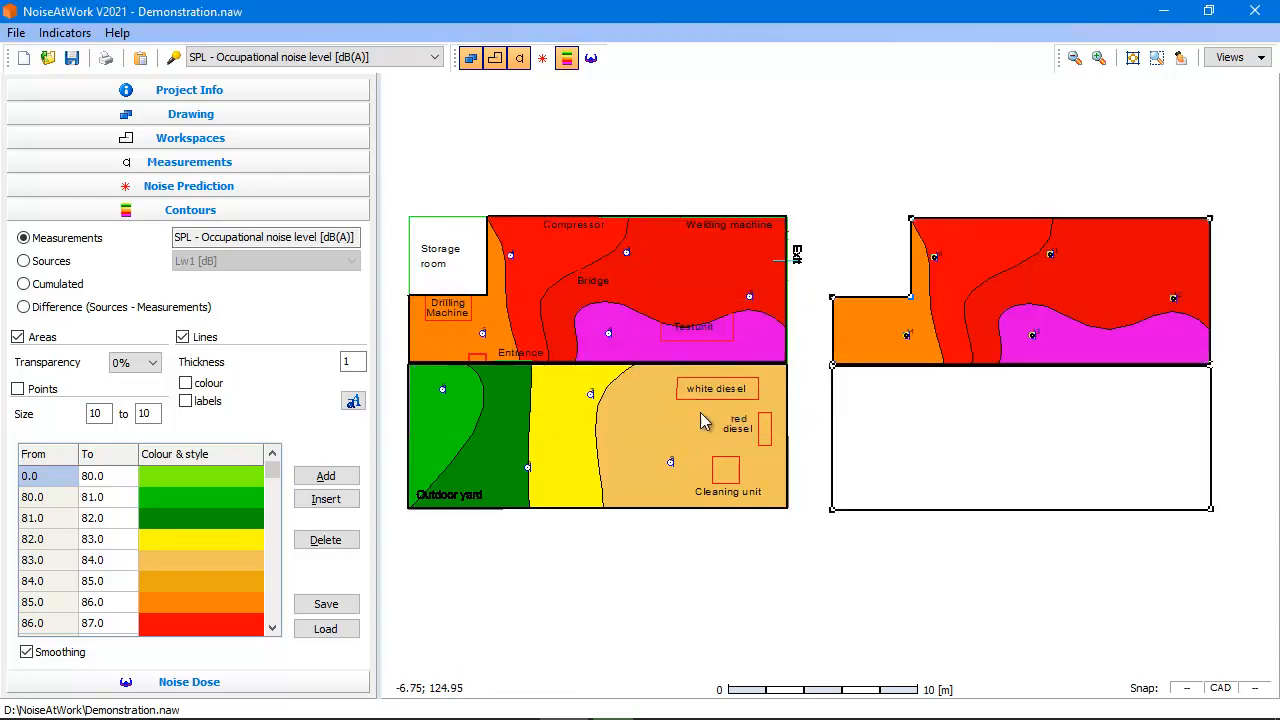
left_click(827, 223)
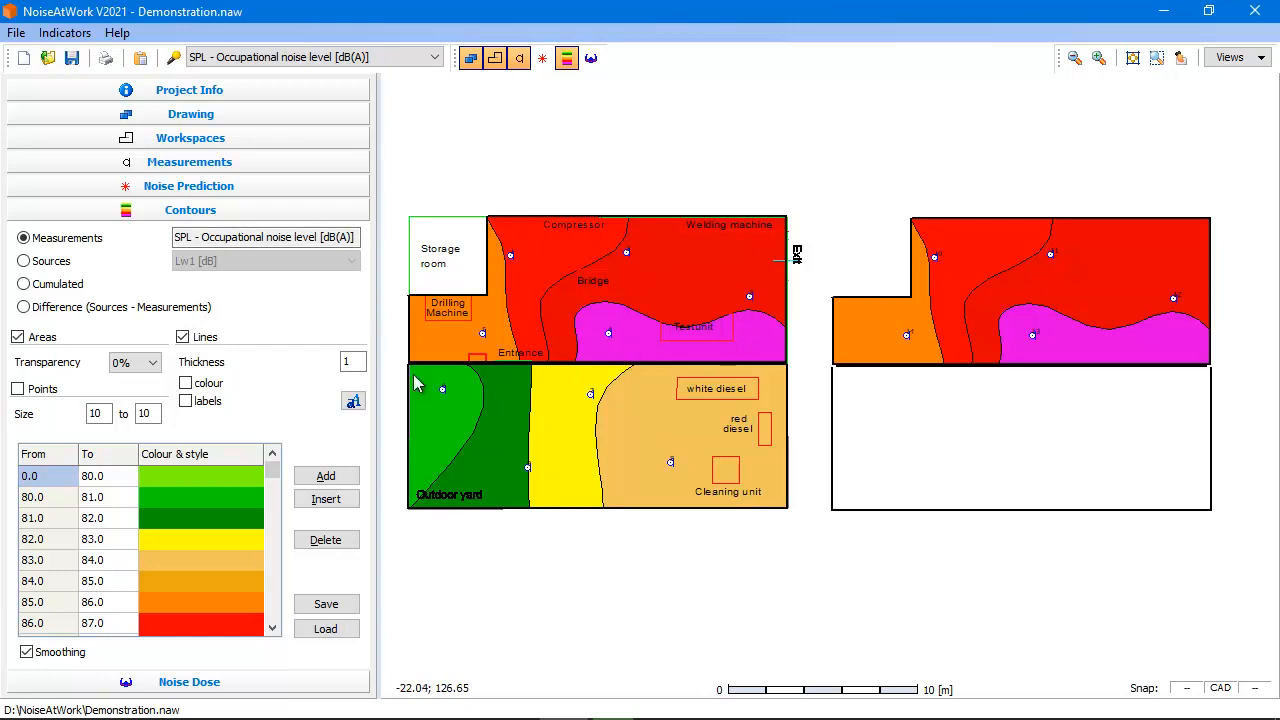
Step: Delete the empty outdoor yard workspace from the duplicated plan
left_click_drag(390, 188, 489, 378)
mouse_move(395, 170)
left_mouse_down()
mouse_move(430, 342)
mouse_move(799, 357)
left_mouse_up()
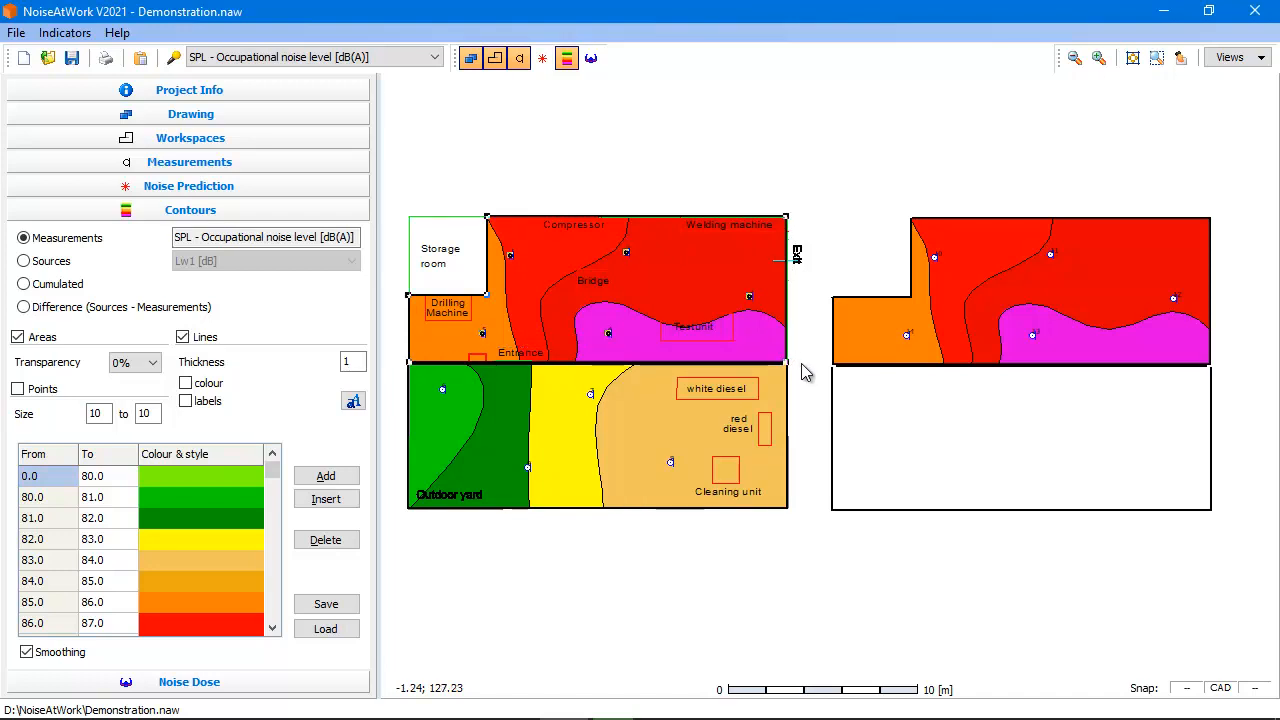
left_click(949, 510)
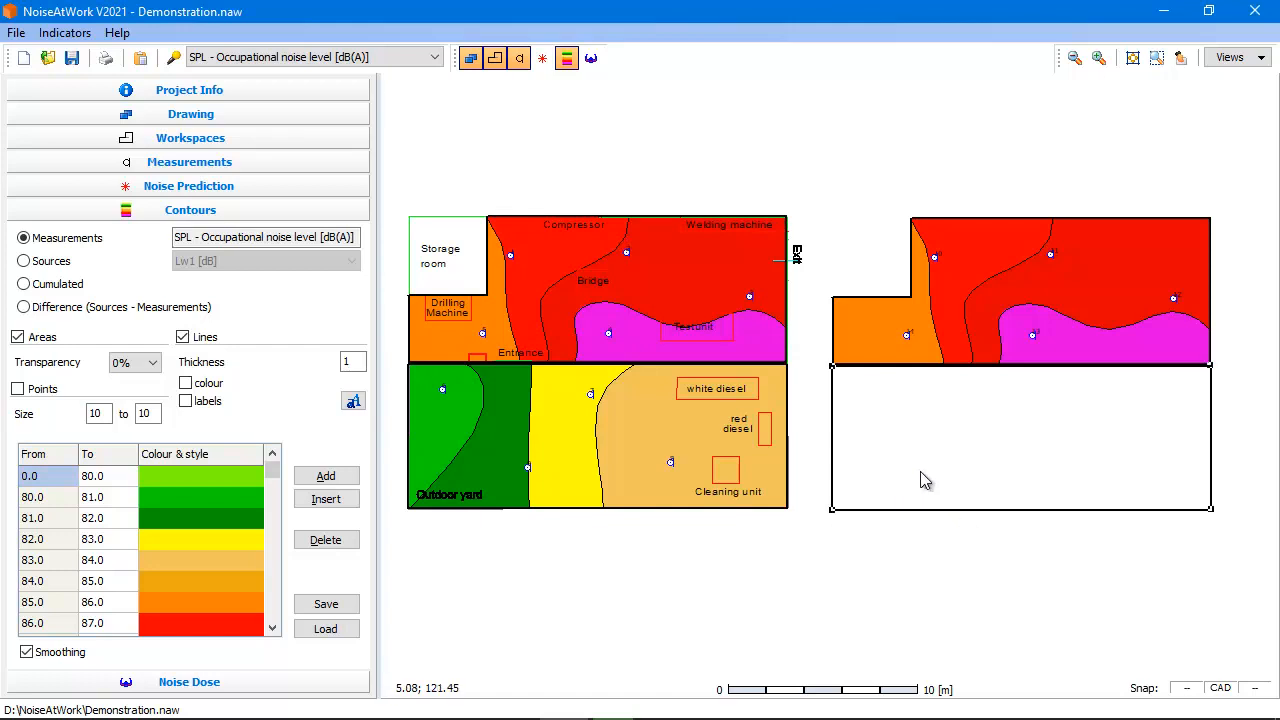
key("Delete")
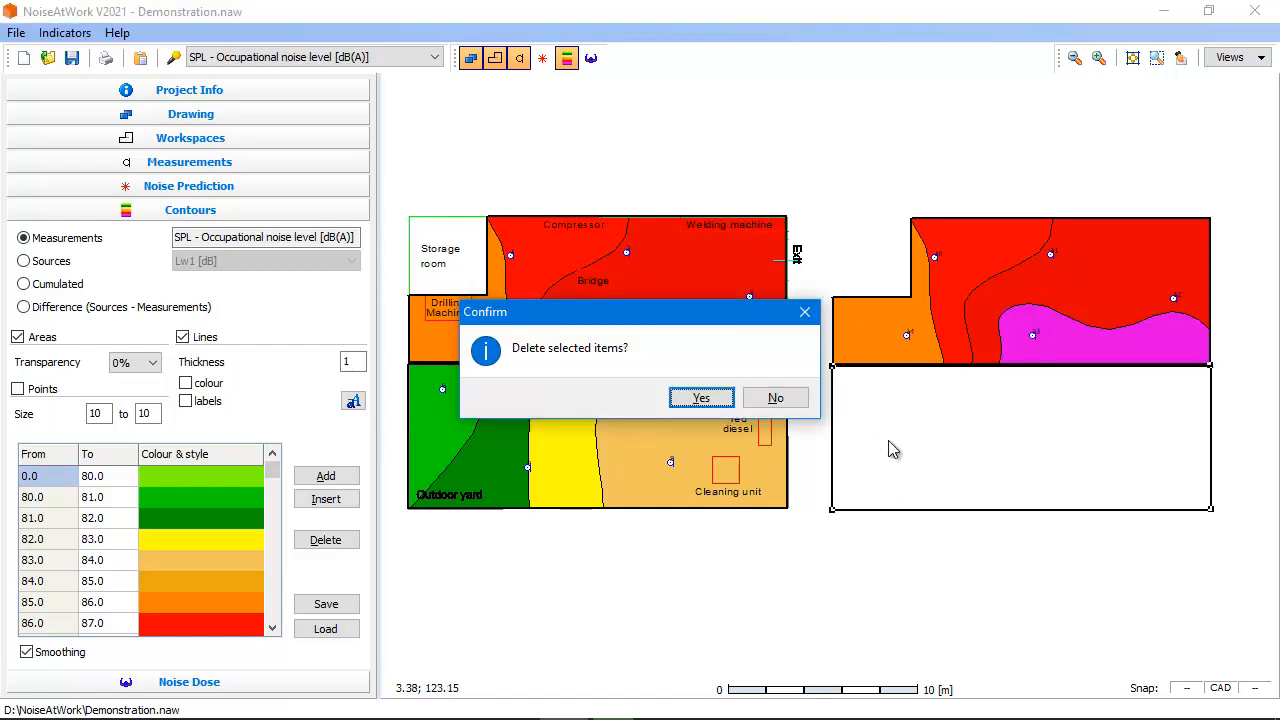
left_click(701, 398)
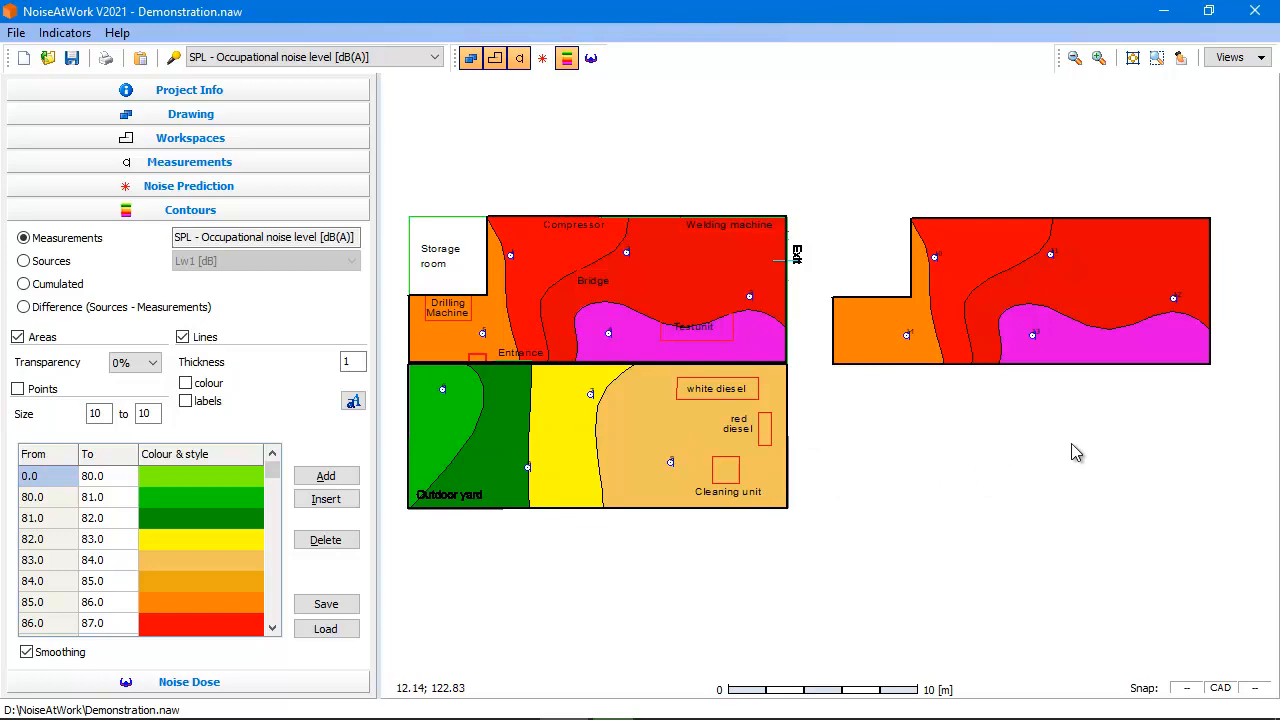
Step: Set the noise level of measurement 14 in the duplicated hall to 81 dB(A)
left_click_drag(1116, 449, 1078, 443)
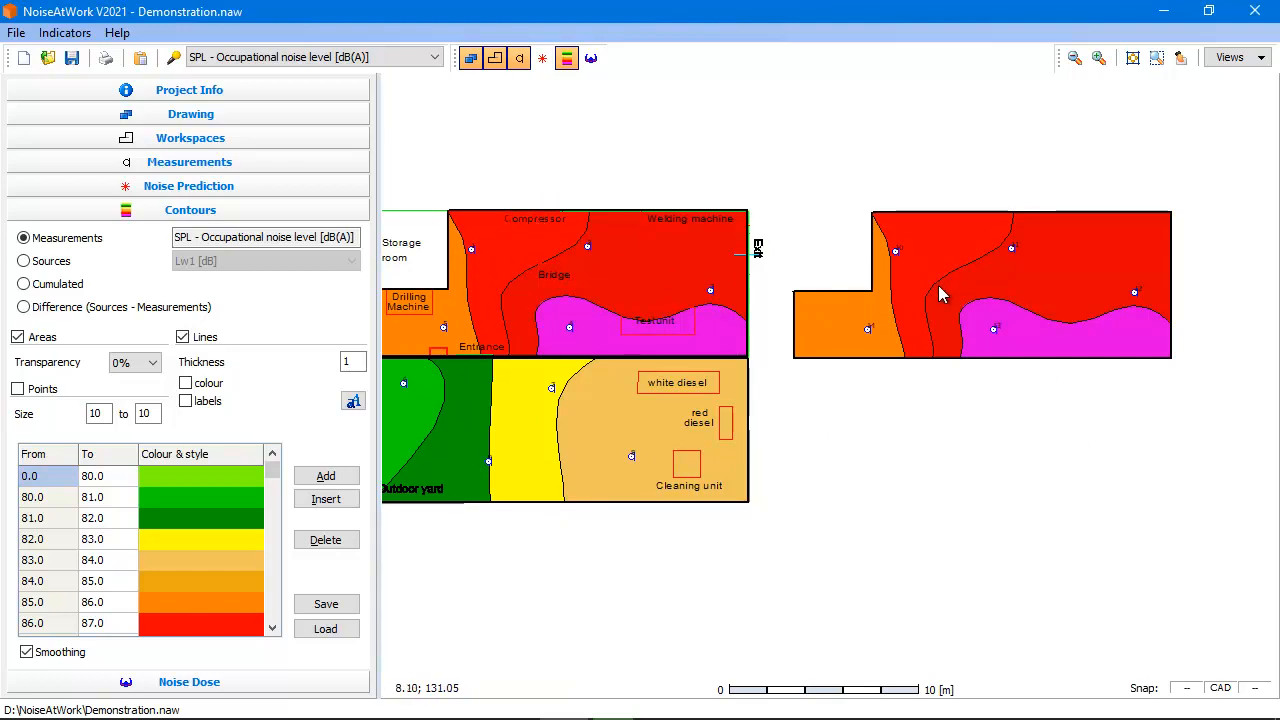
scroll(938, 285, "up", 2)
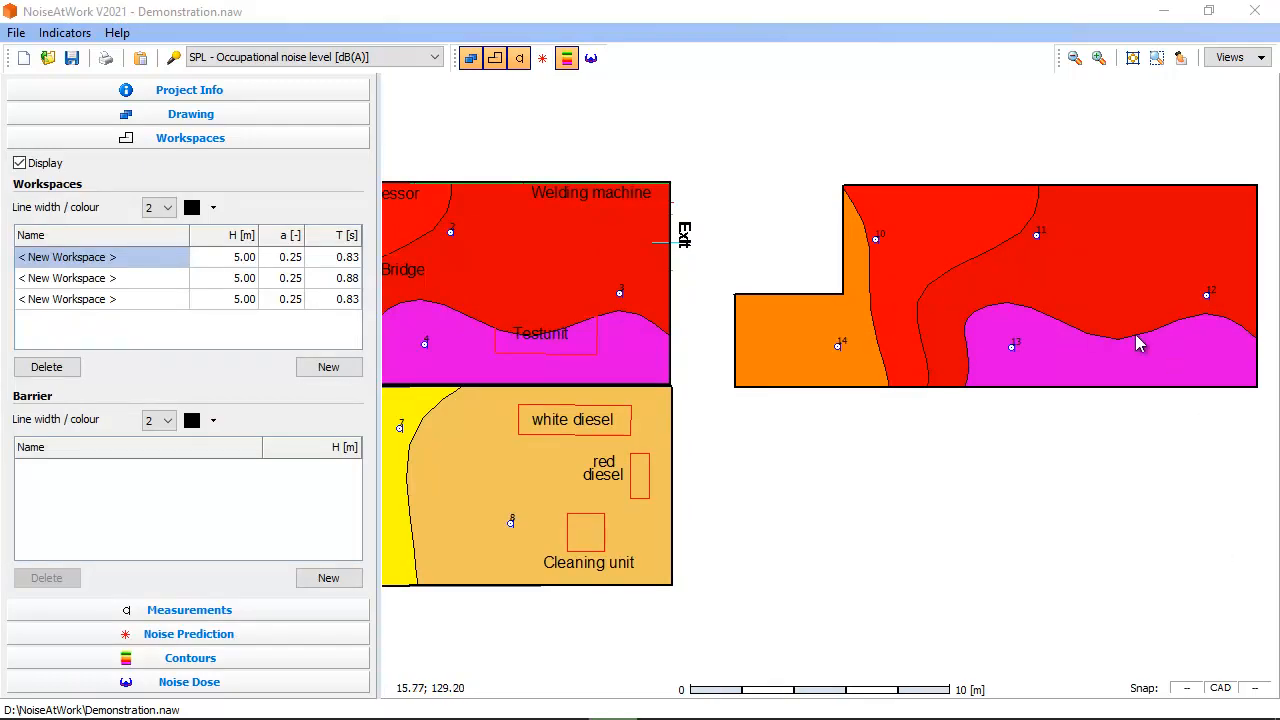
left_click(839, 345)
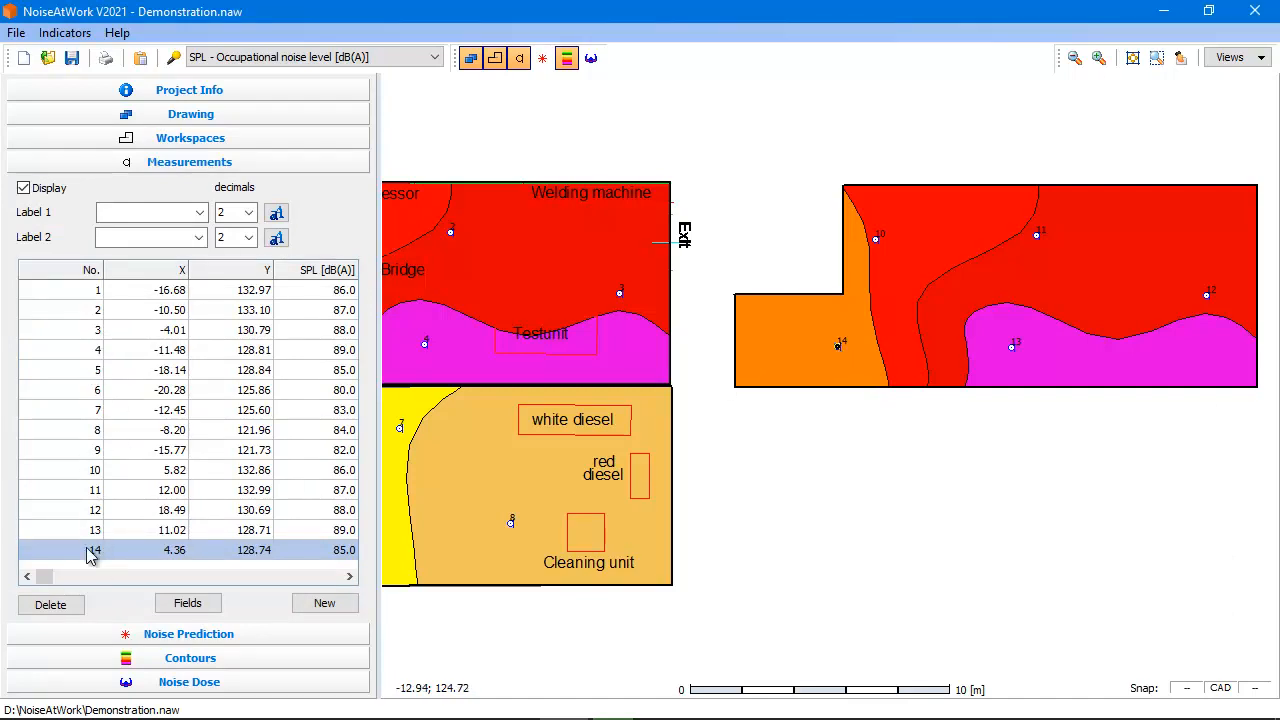
left_click(336, 554)
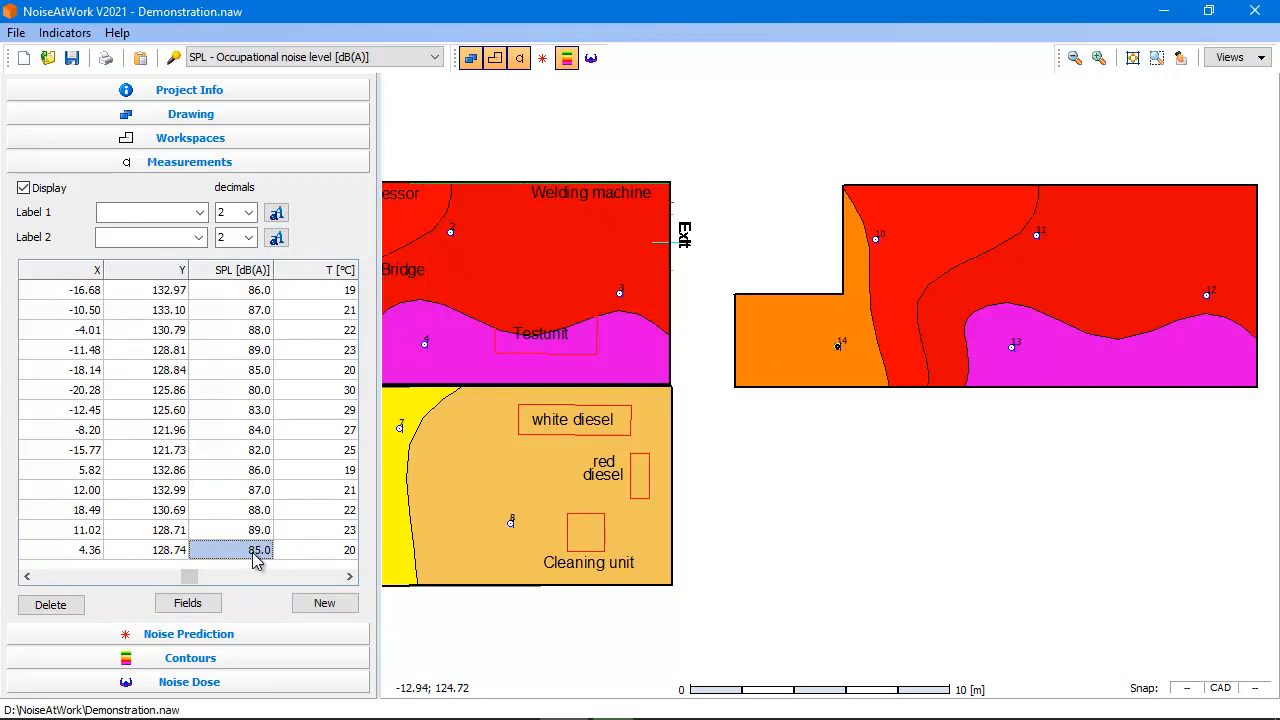
left_click(254, 553)
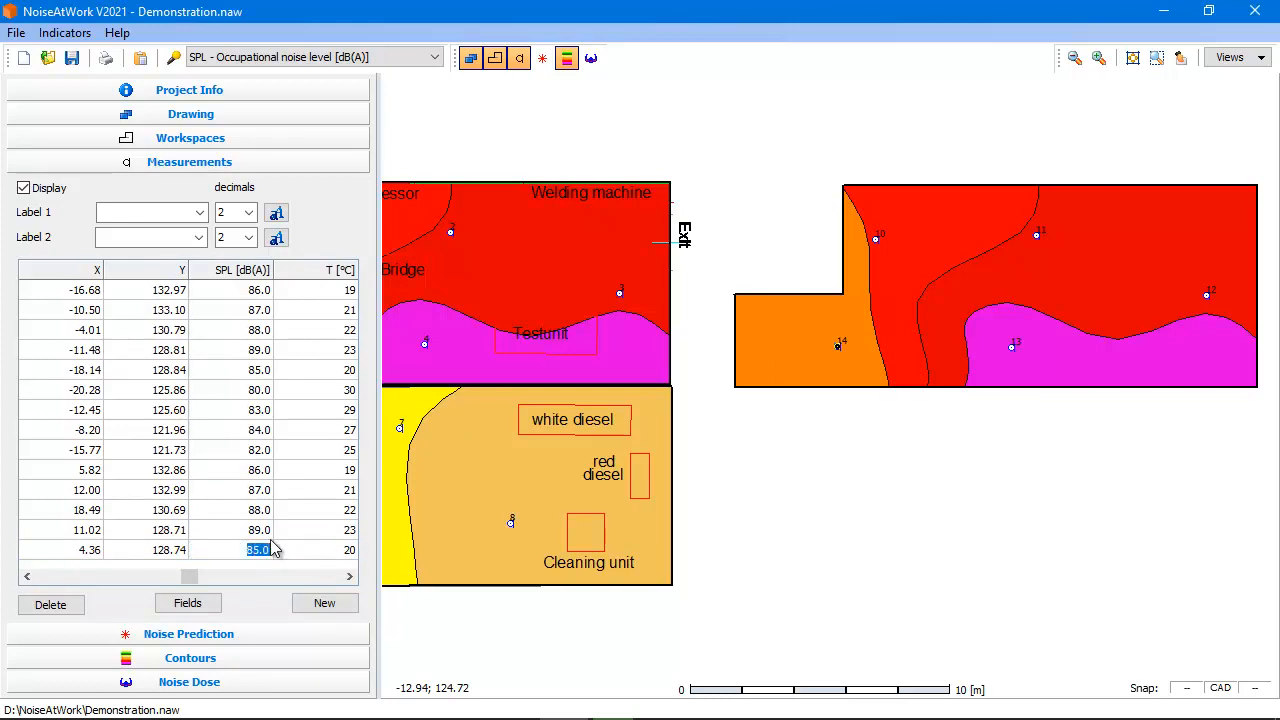
type("81")
key("Up")
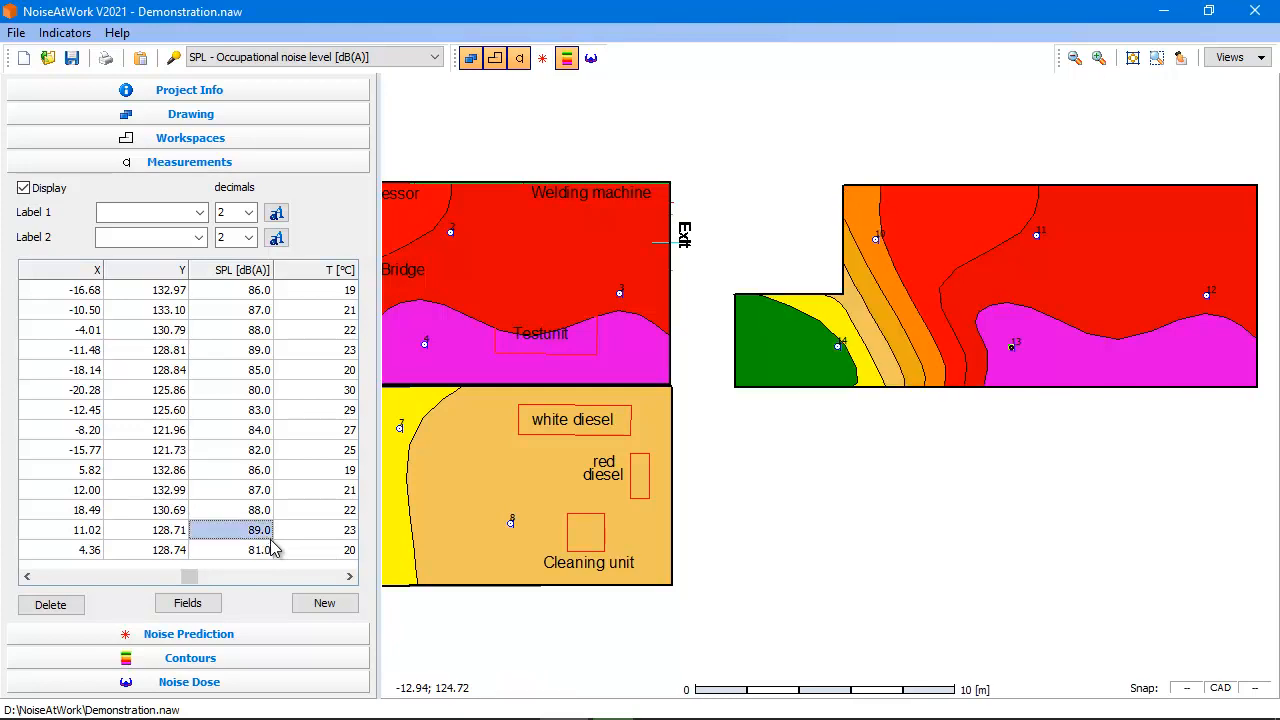
Step: Set the noise levels of measurements 13, 12, 11 and 10 to 82, 81, 87 and 85 dB(A)
type("82")
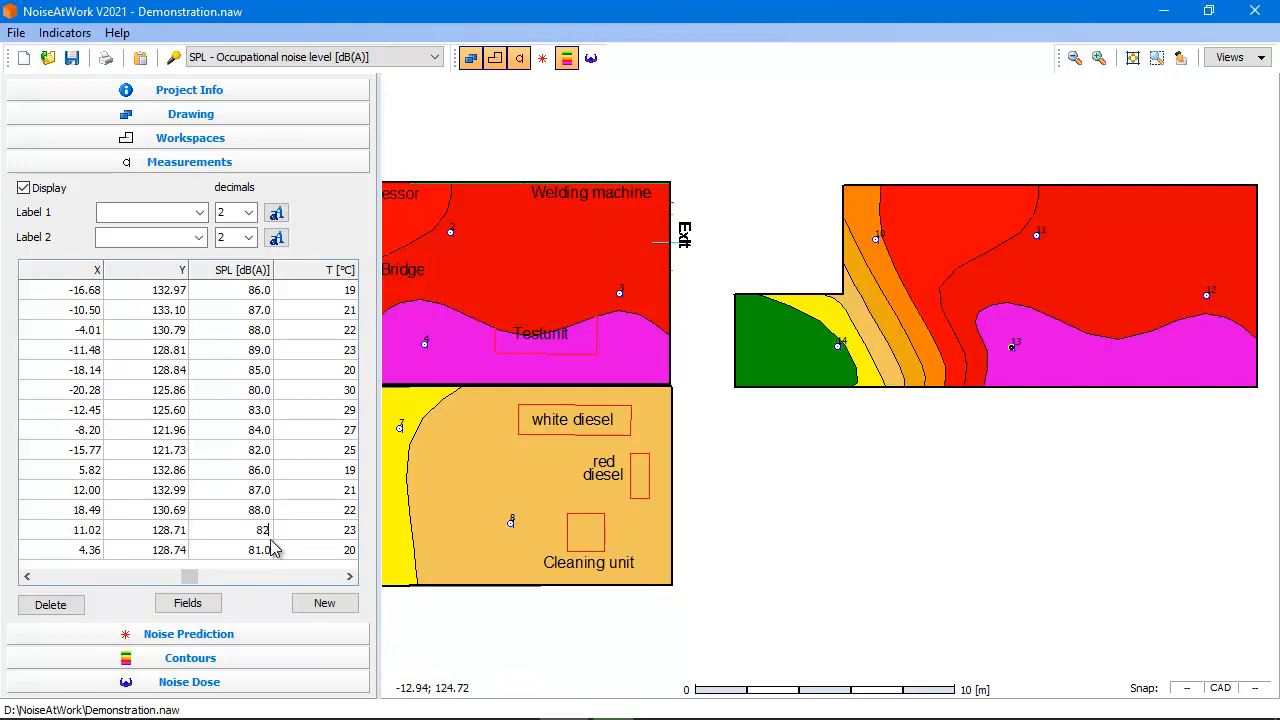
key("Up")
type("81")
key("Up")
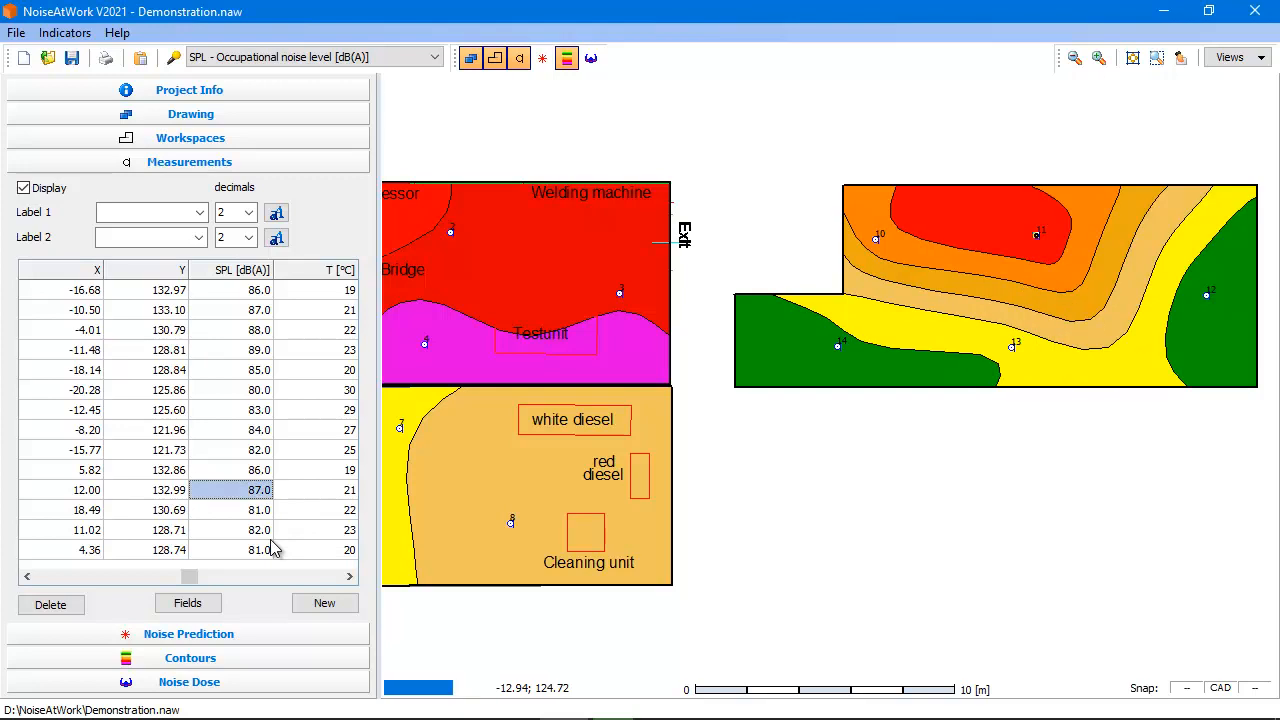
type("8")
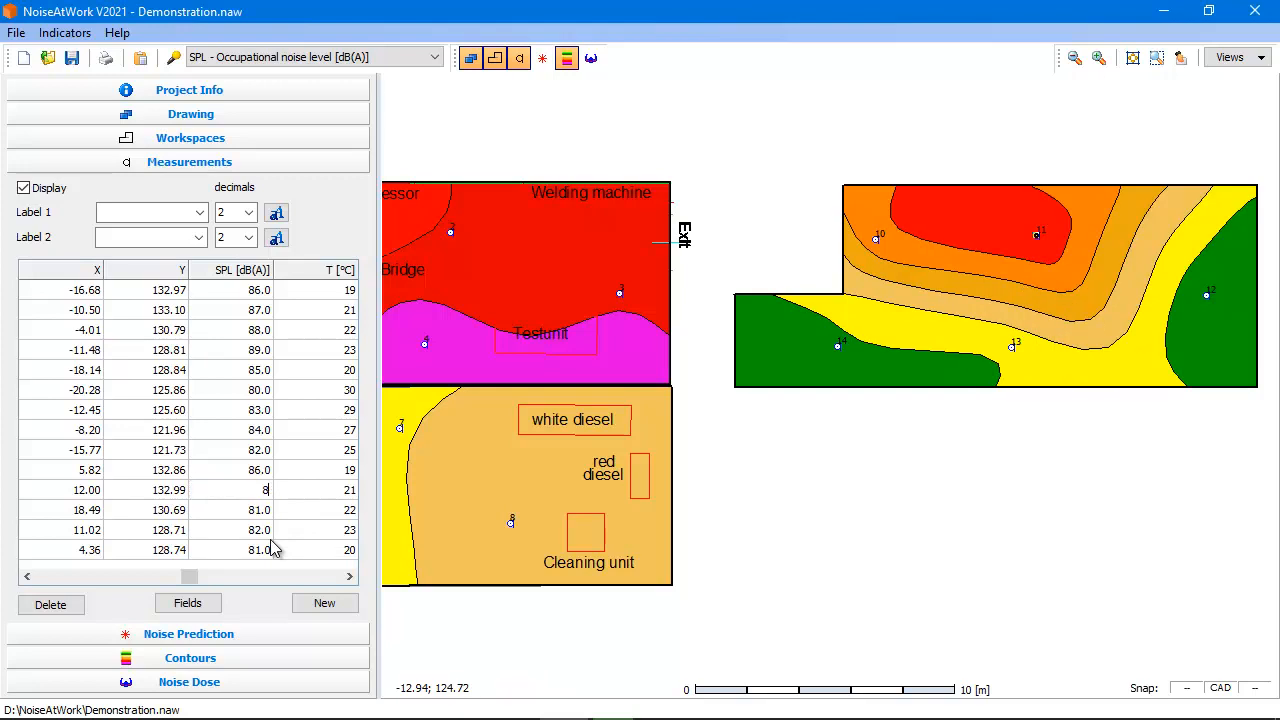
type("7")
key("Up")
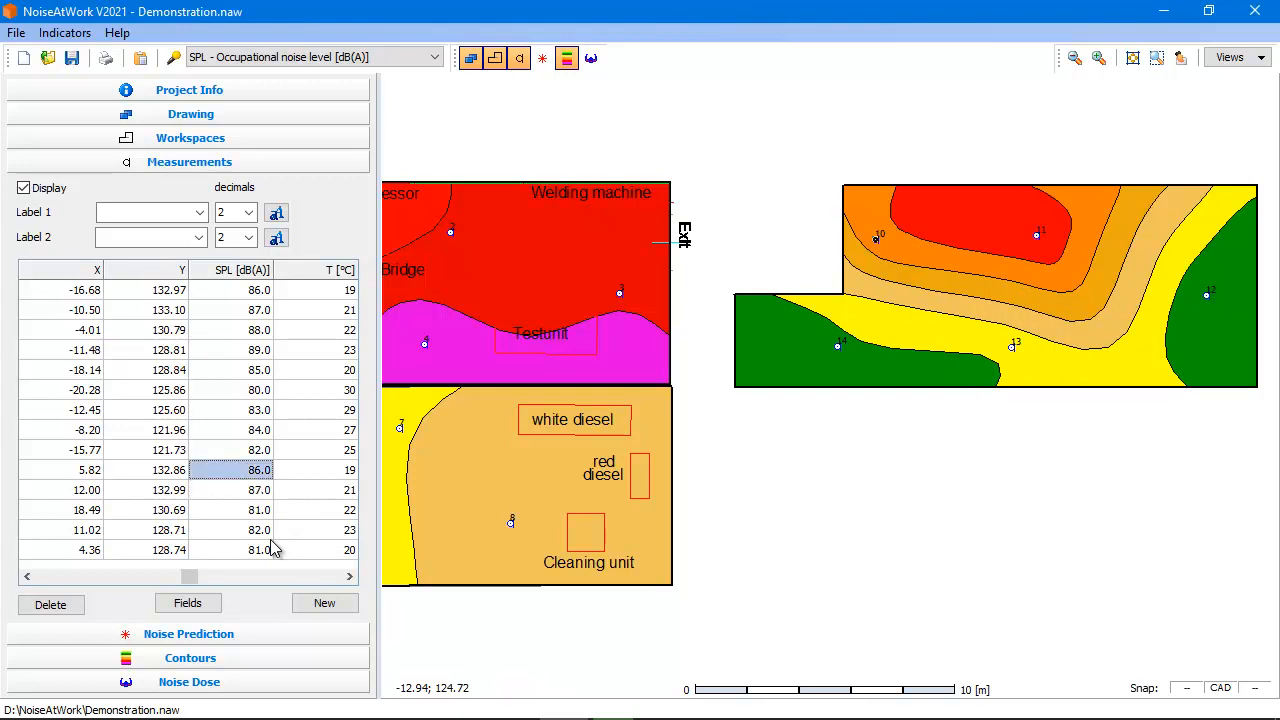
type("85")
key("Up")
Step: Frame the original plan and save it as a view named "Ground floor"
scroll(879, 554, "down", 1)
left_click_drag(923, 500, 987, 453)
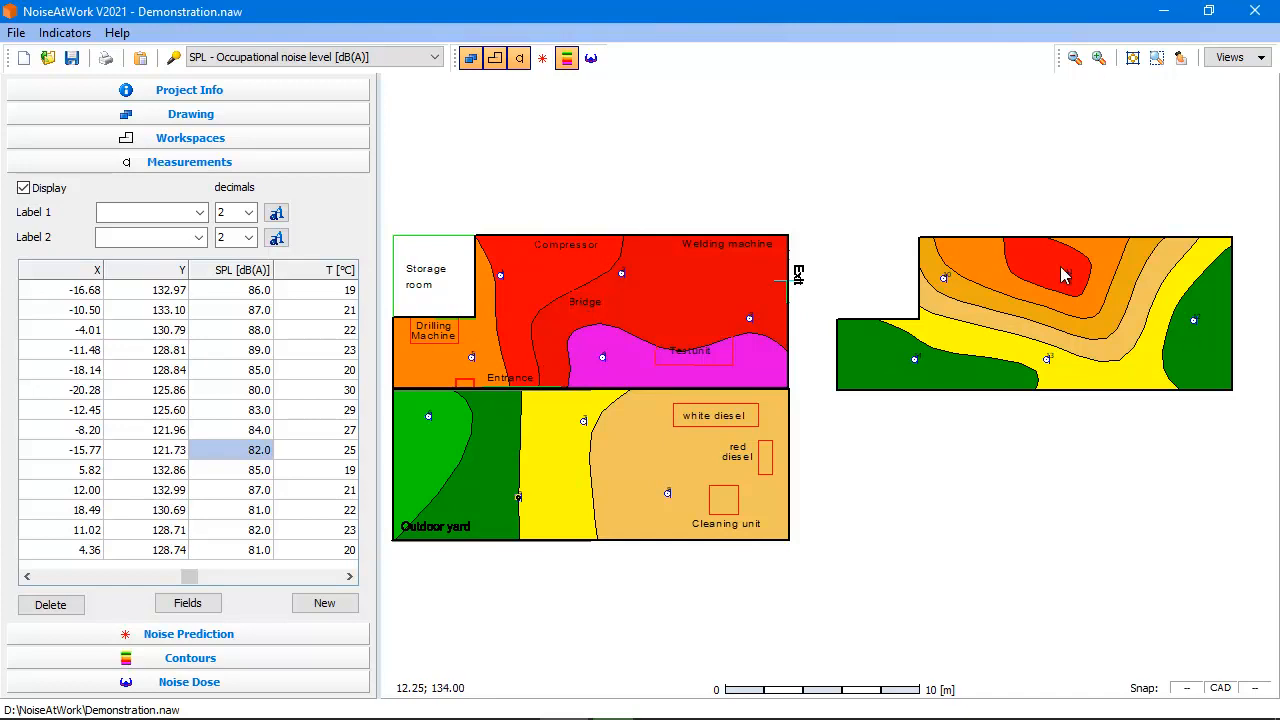
left_click_drag(920, 486, 1036, 477)
scroll(766, 420, "up", 1)
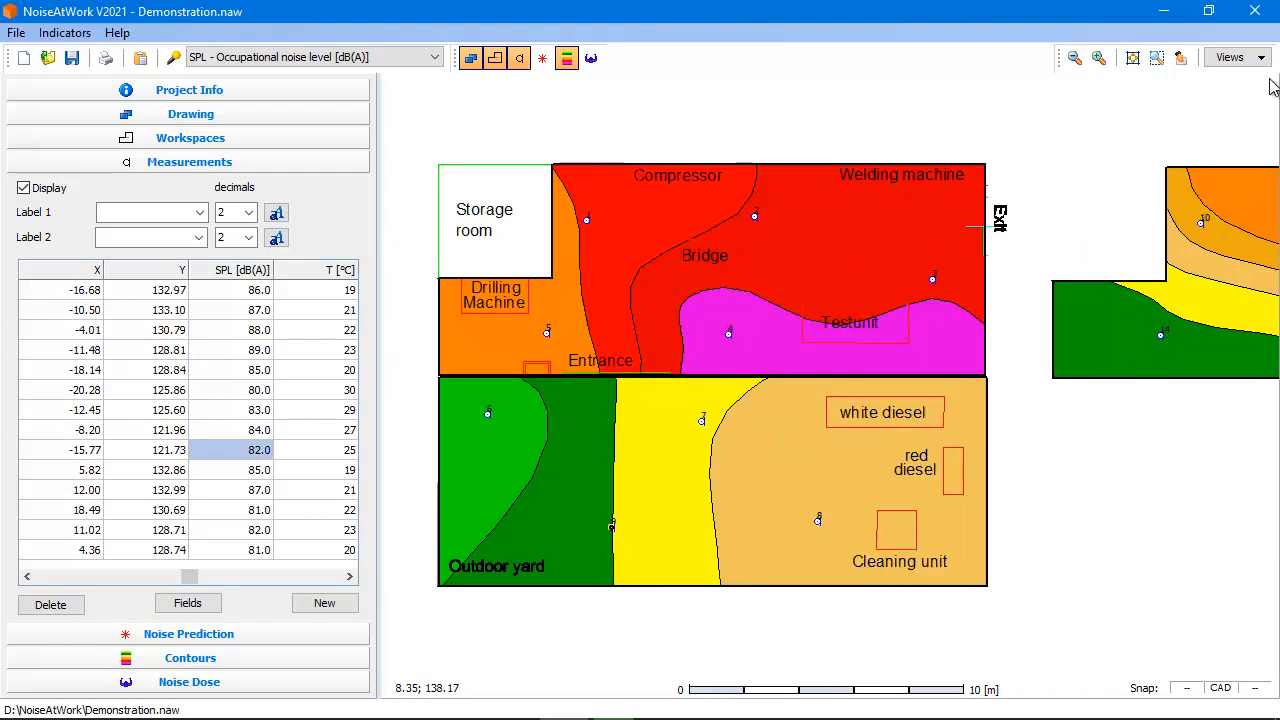
left_click_drag(771, 450, 842, 424)
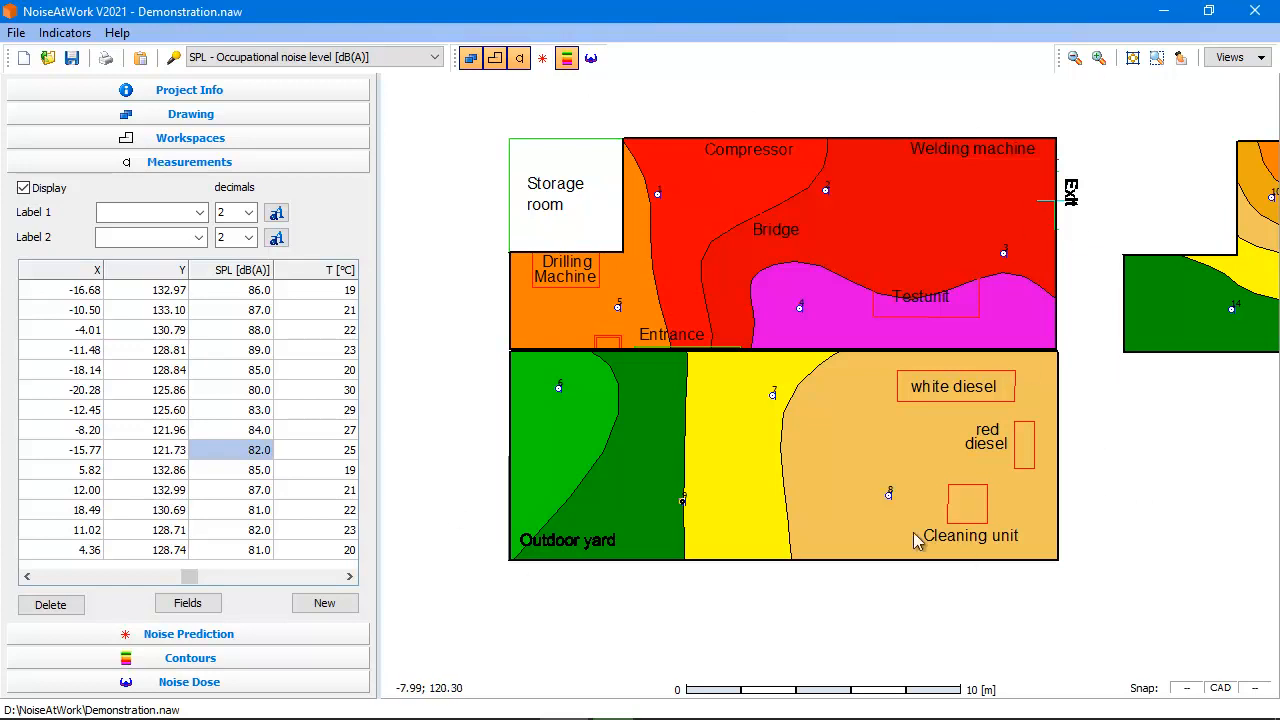
left_click(1256, 58)
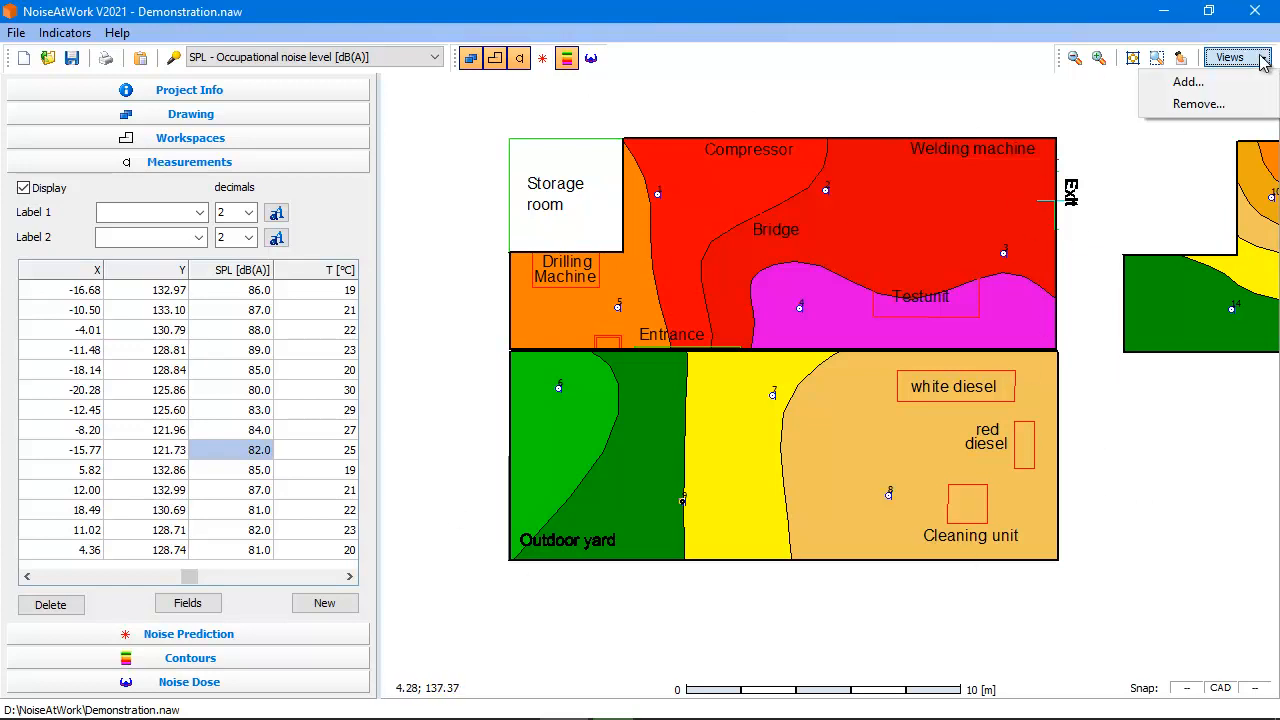
left_click(1187, 84)
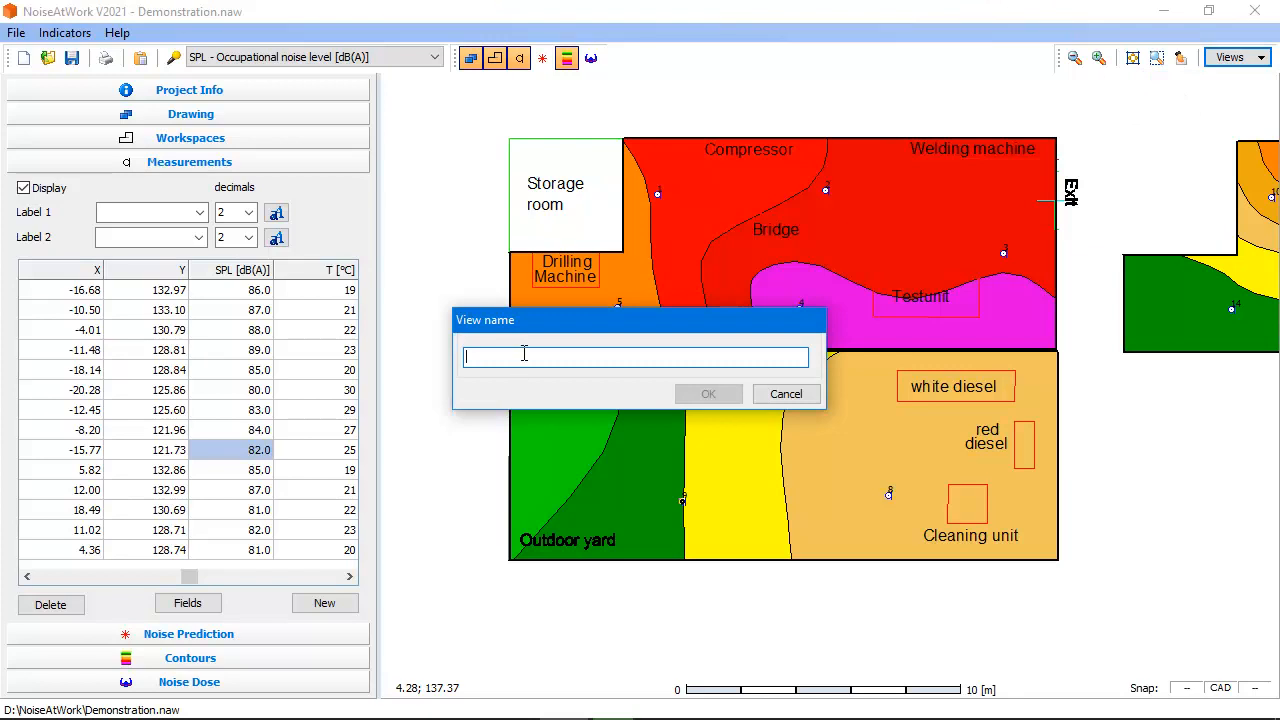
type("Gr")
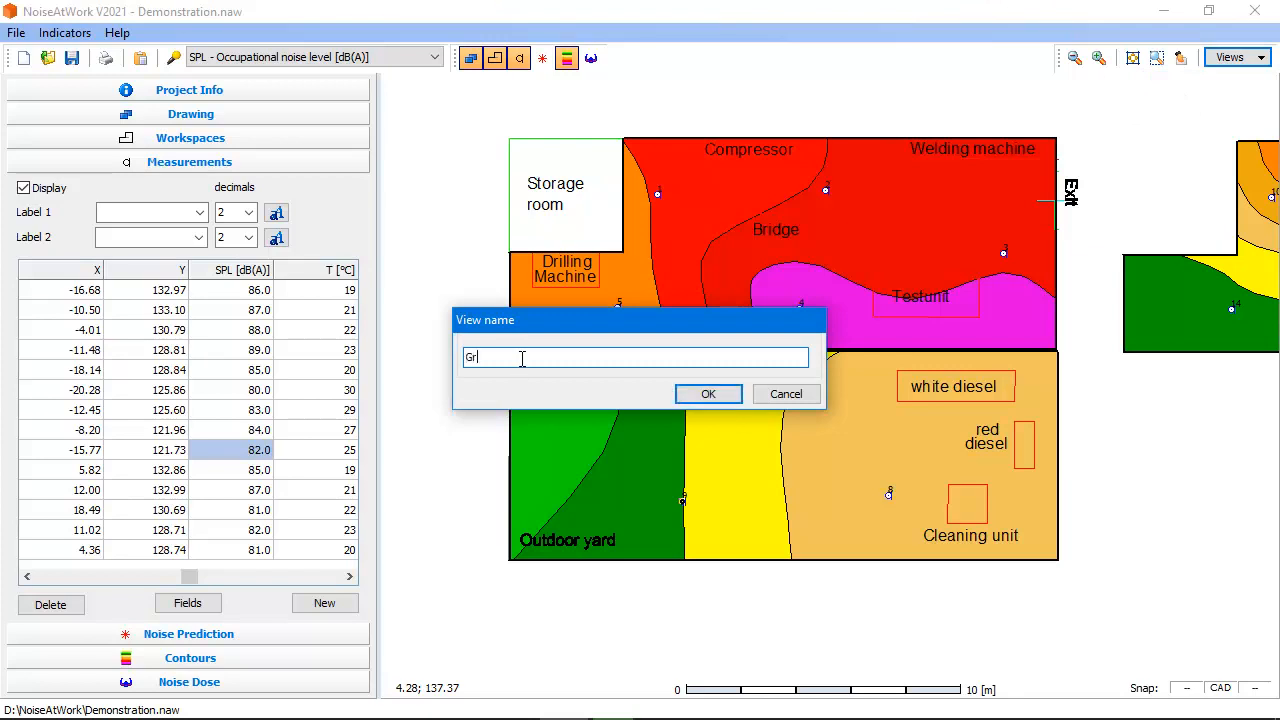
type("ound floor")
left_click(704, 392)
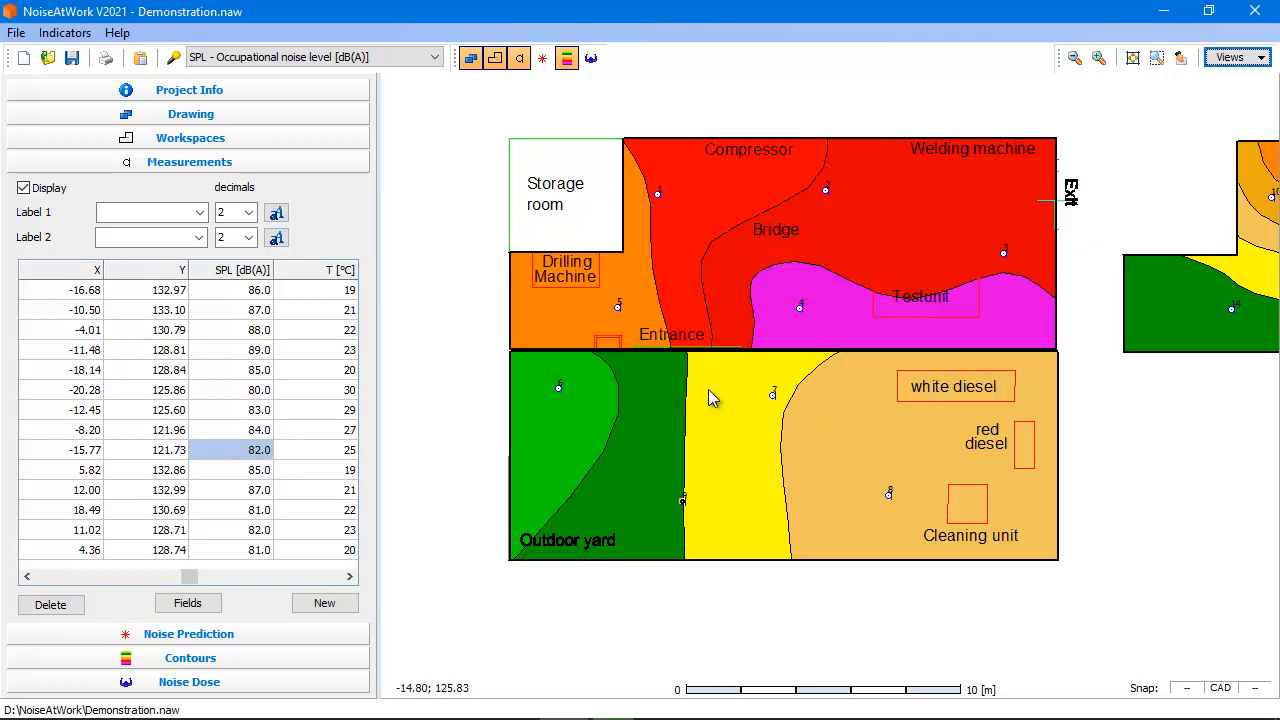
Step: Frame the duplicated hall with measurements 10 to 14 and save it as a view named "First floor"
left_click_drag(1127, 370, 671, 399)
scroll(738, 393, "up", 1)
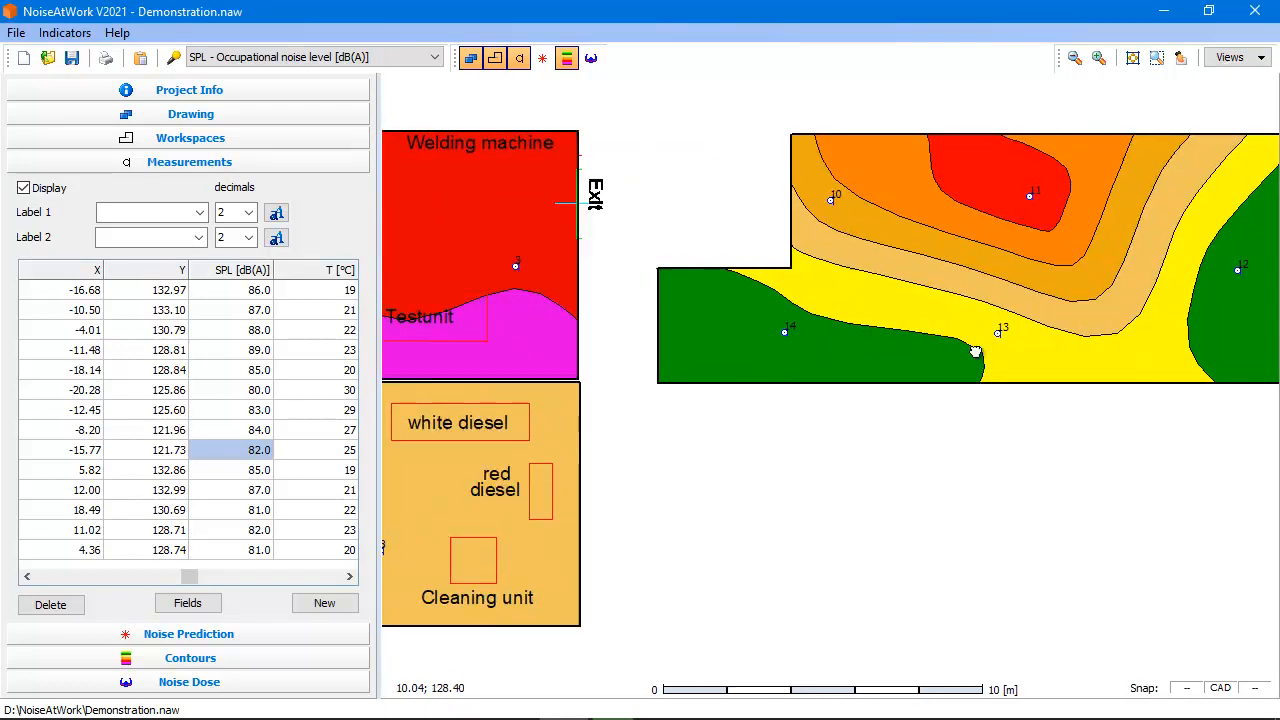
left_click_drag(967, 348, 766, 361)
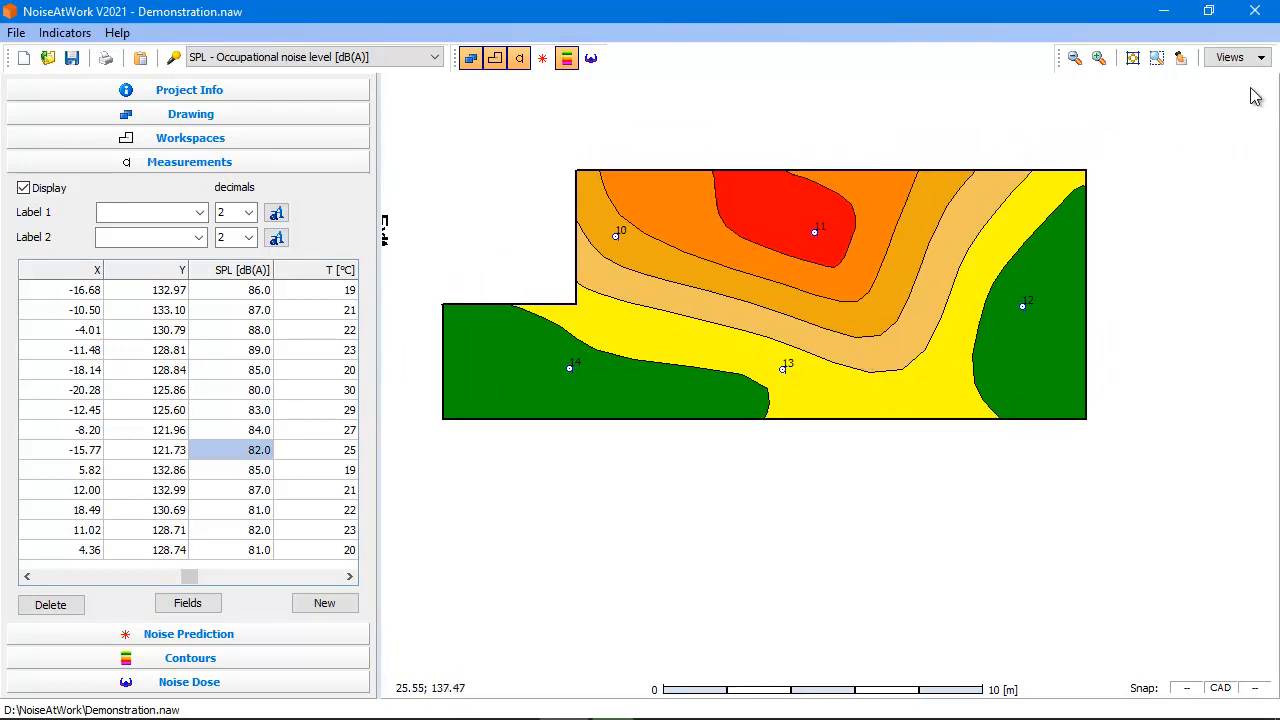
left_click(1262, 58)
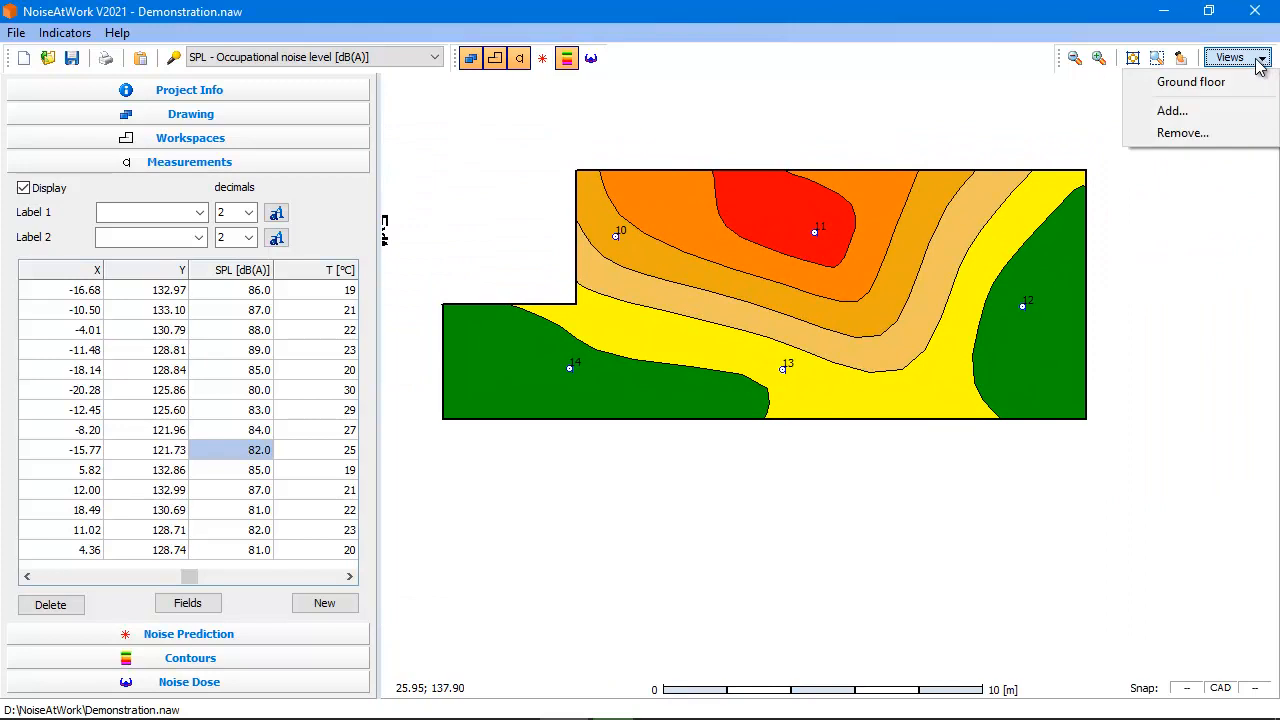
left_click(1203, 112)
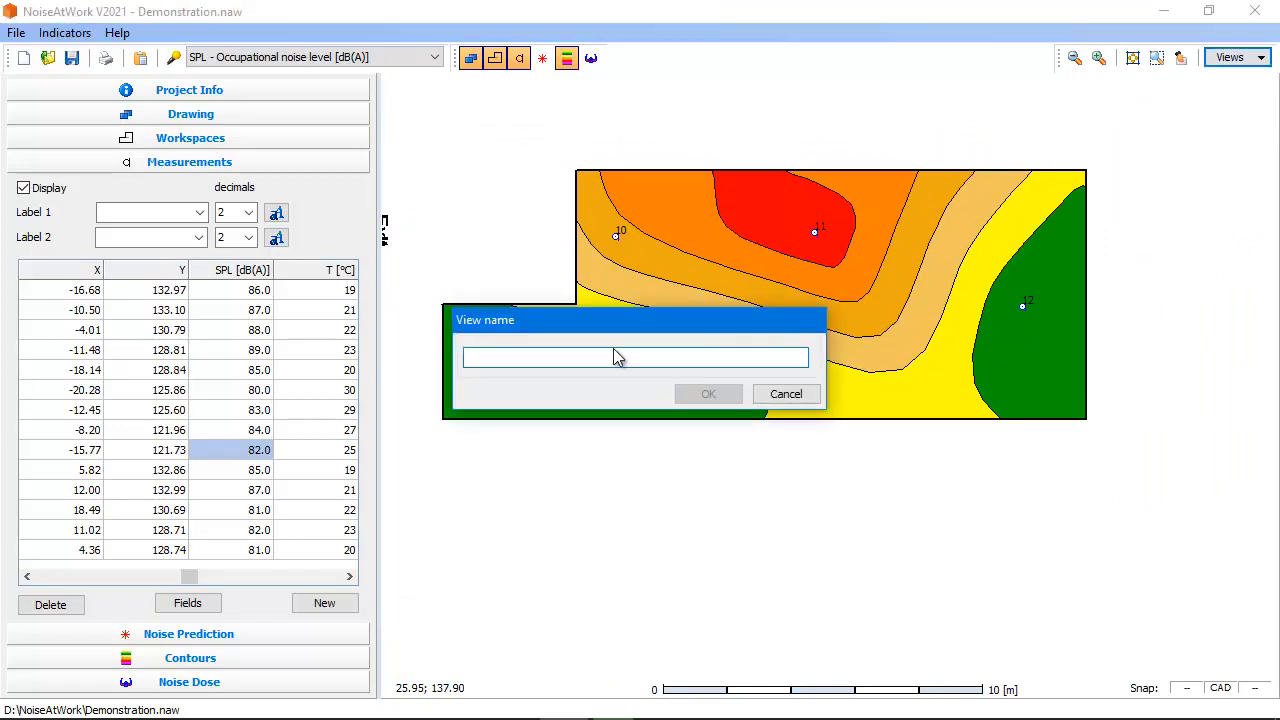
type("First")
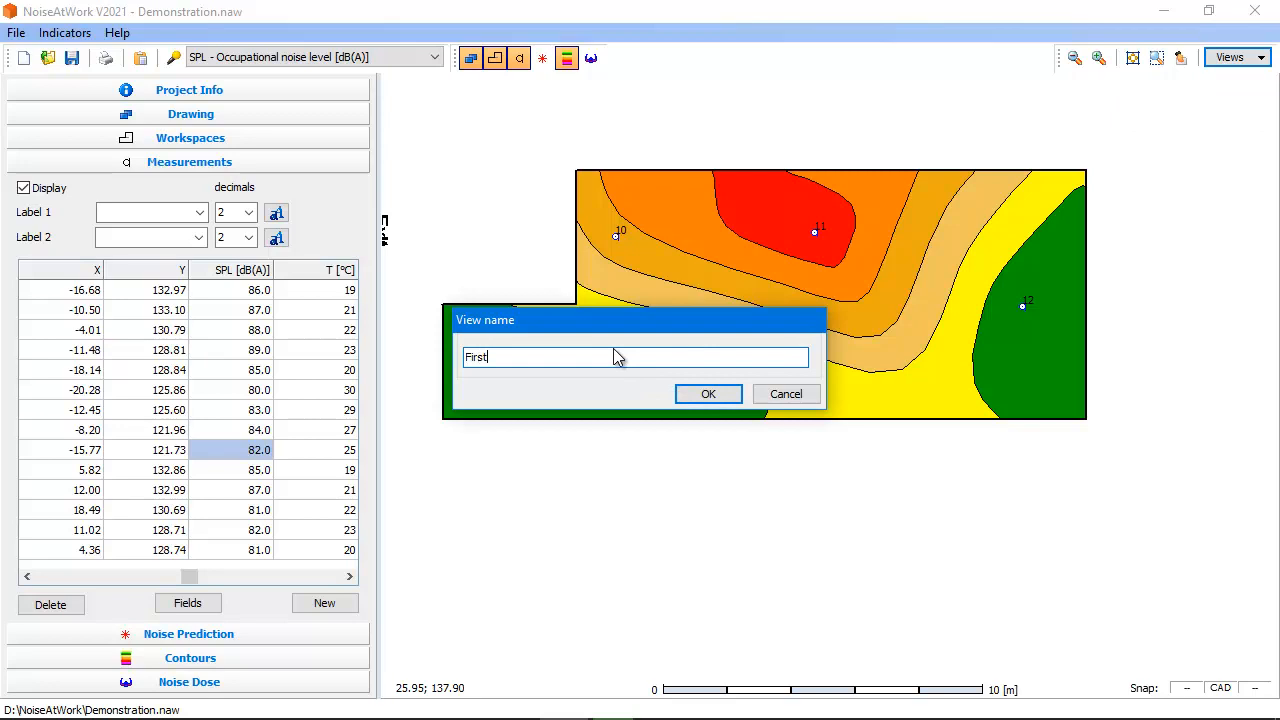
type(" floor")
left_click(708, 393)
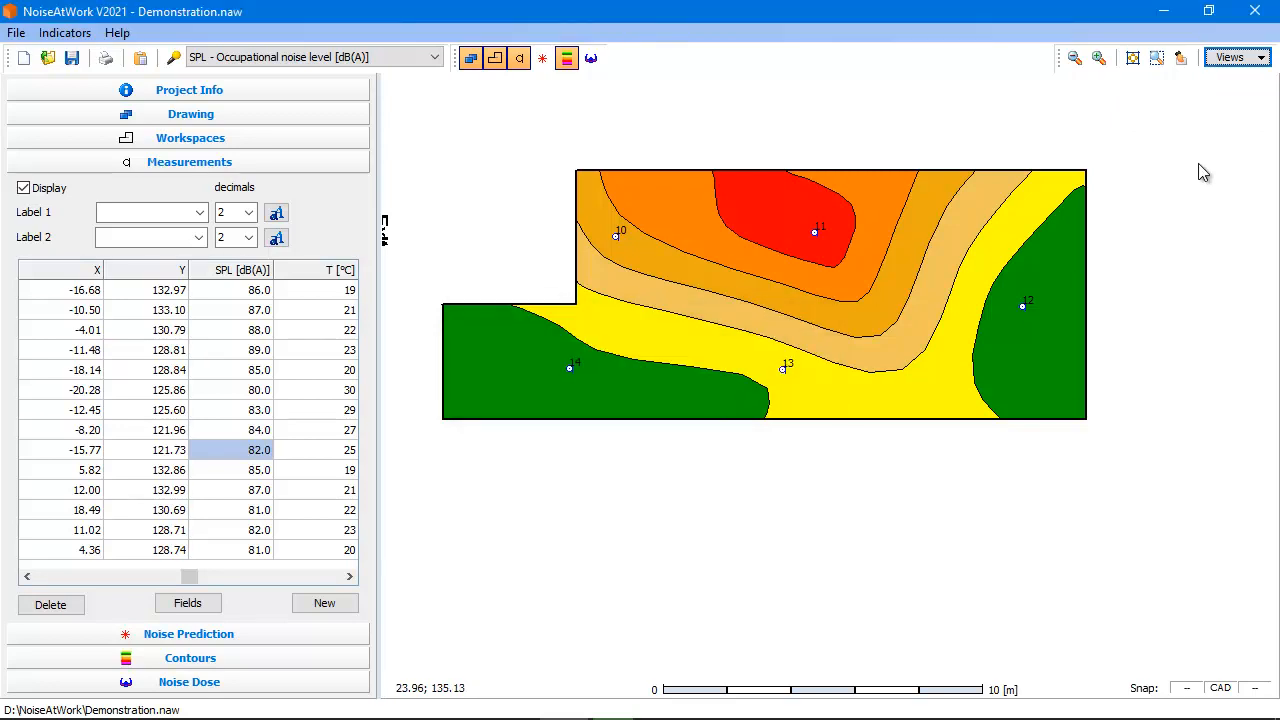
Step: Test the saved views by recalling "Ground floor" followed by "First floor"
left_click(1262, 58)
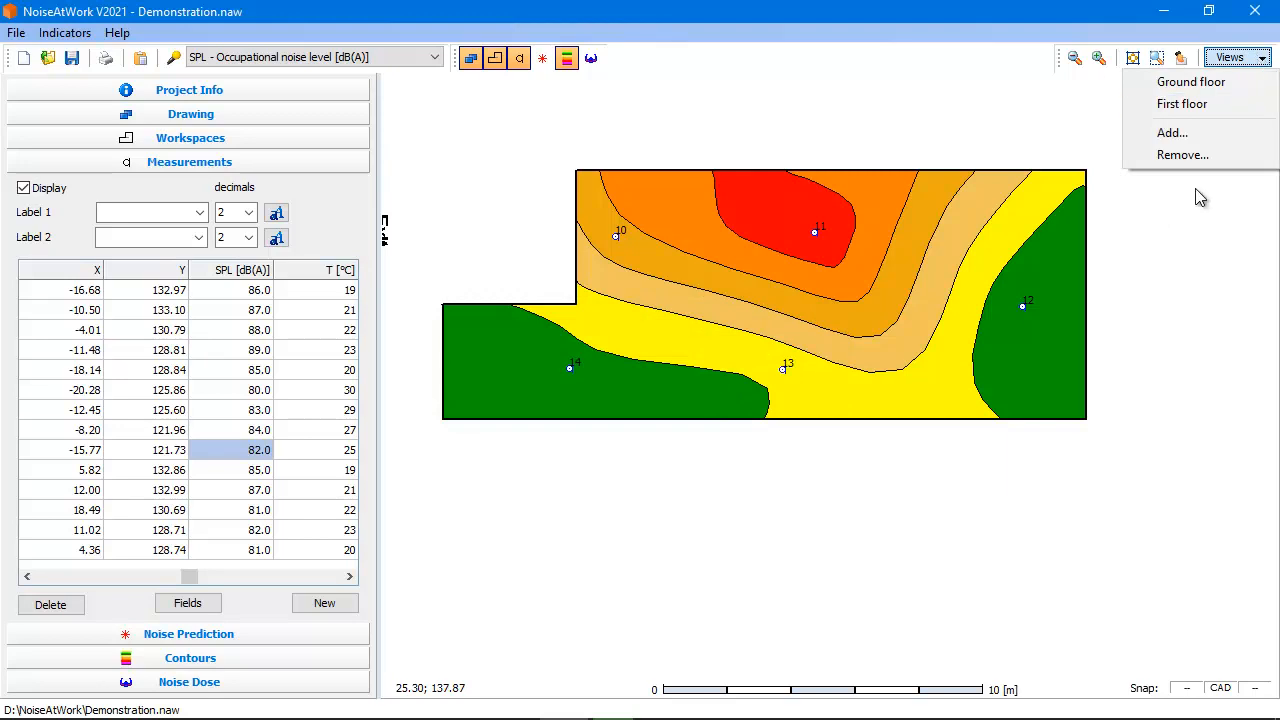
left_click(1213, 87)
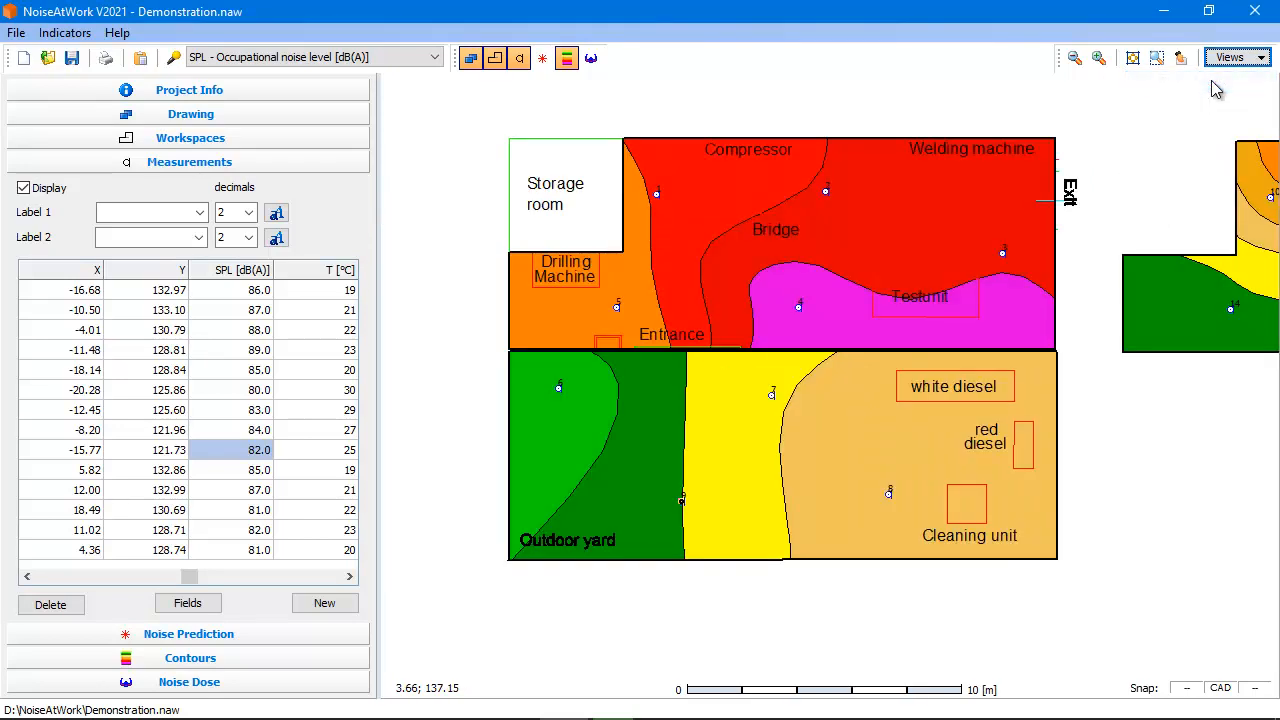
left_click(1262, 58)
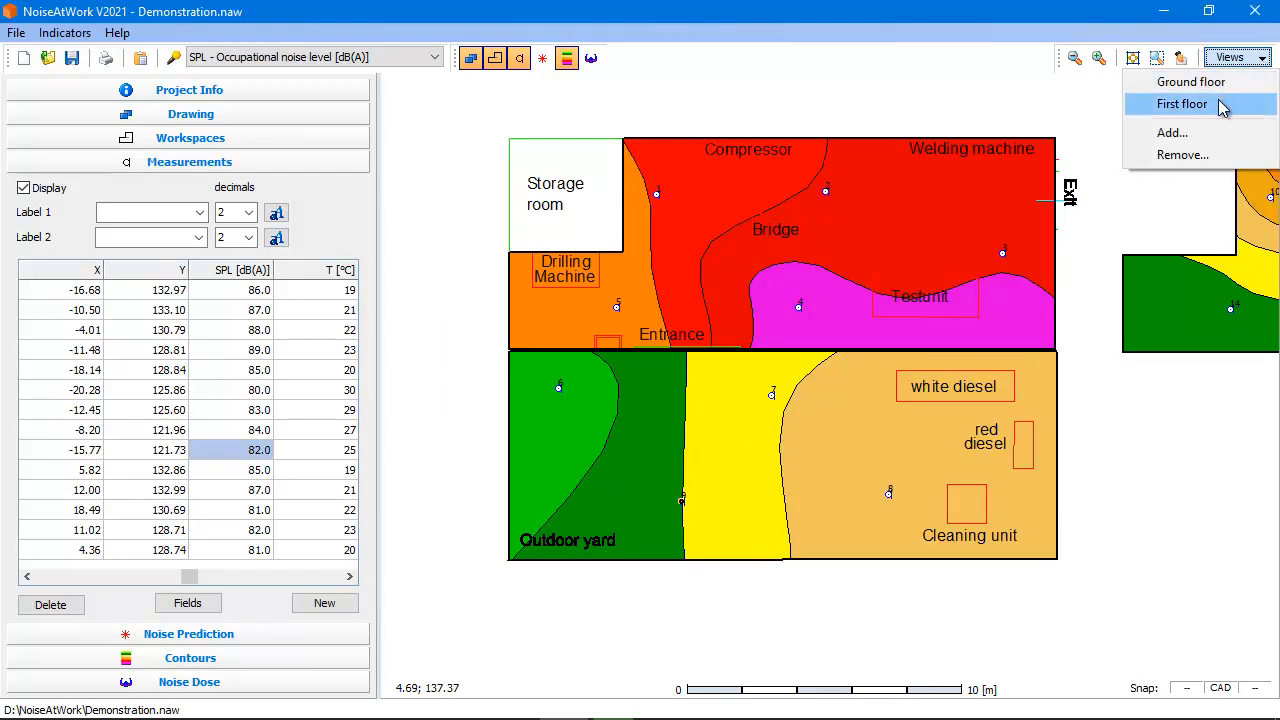
left_click(1222, 105)
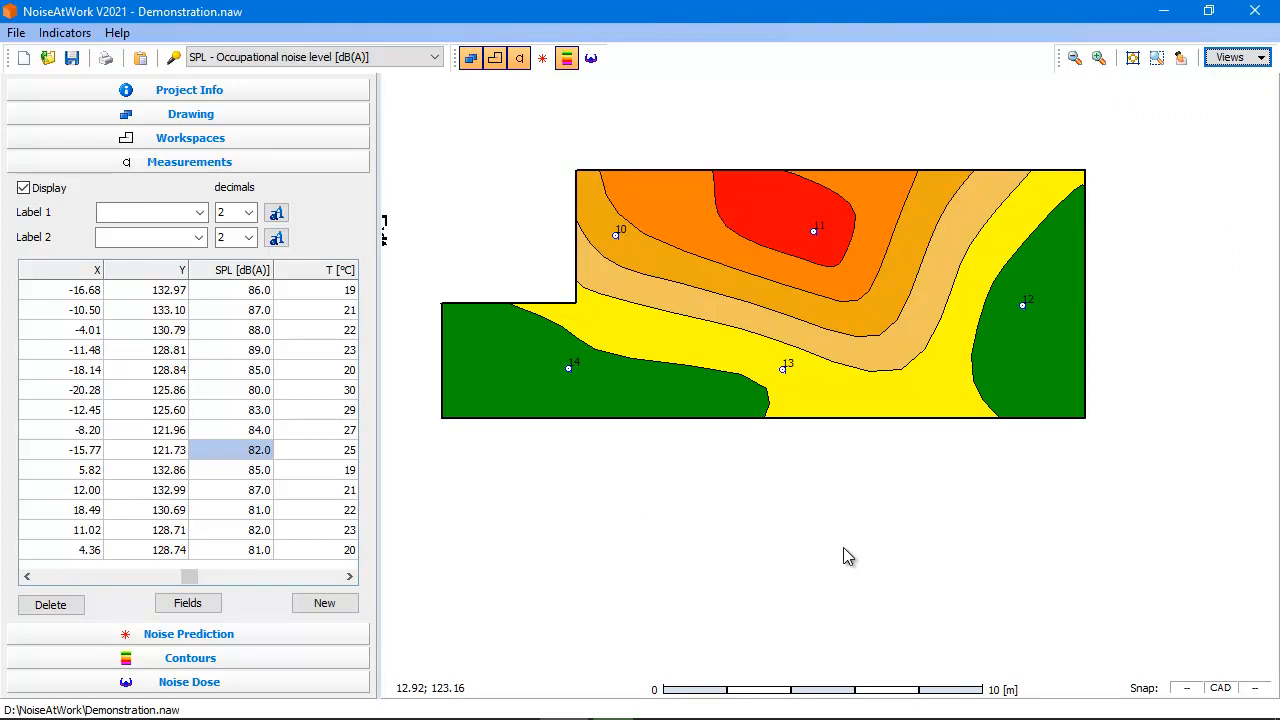
Step: Shift the drawing away from the first floor, and restore the saved "Ground floor" view
scroll(722, 506, "down", 1)
left_click_drag(638, 494, 1036, 452)
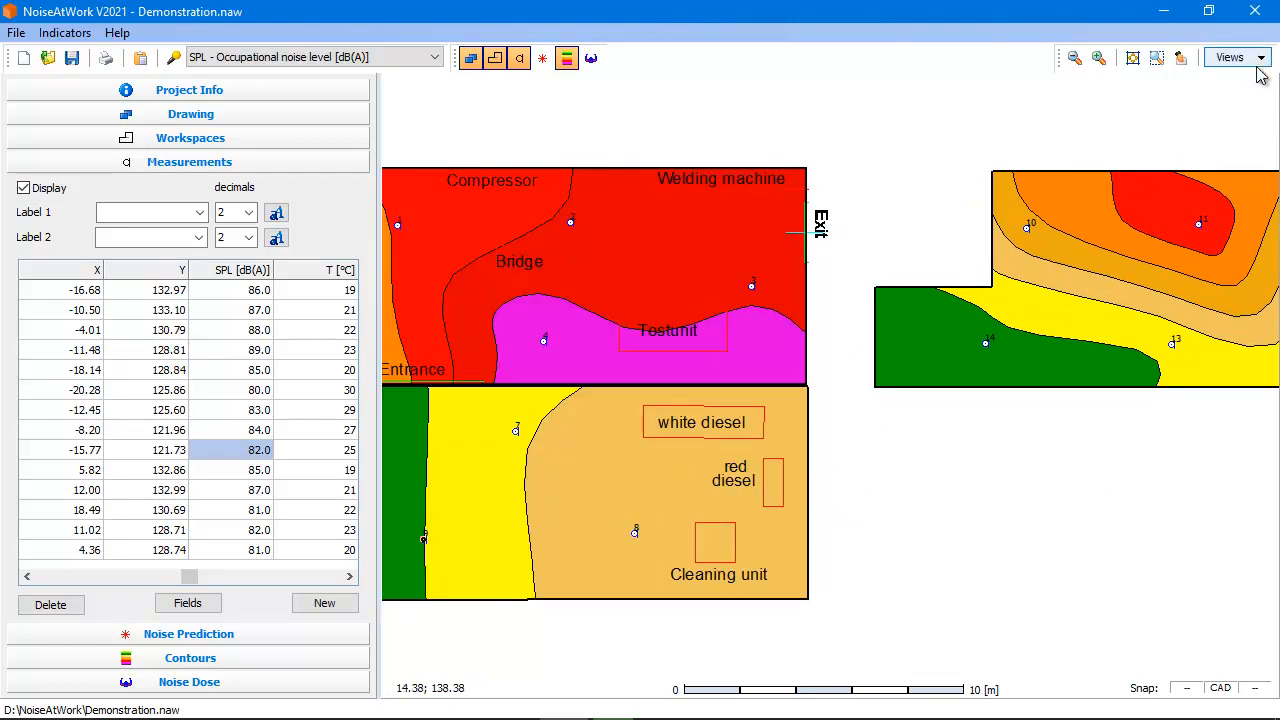
left_click(1257, 57)
left_click(1203, 85)
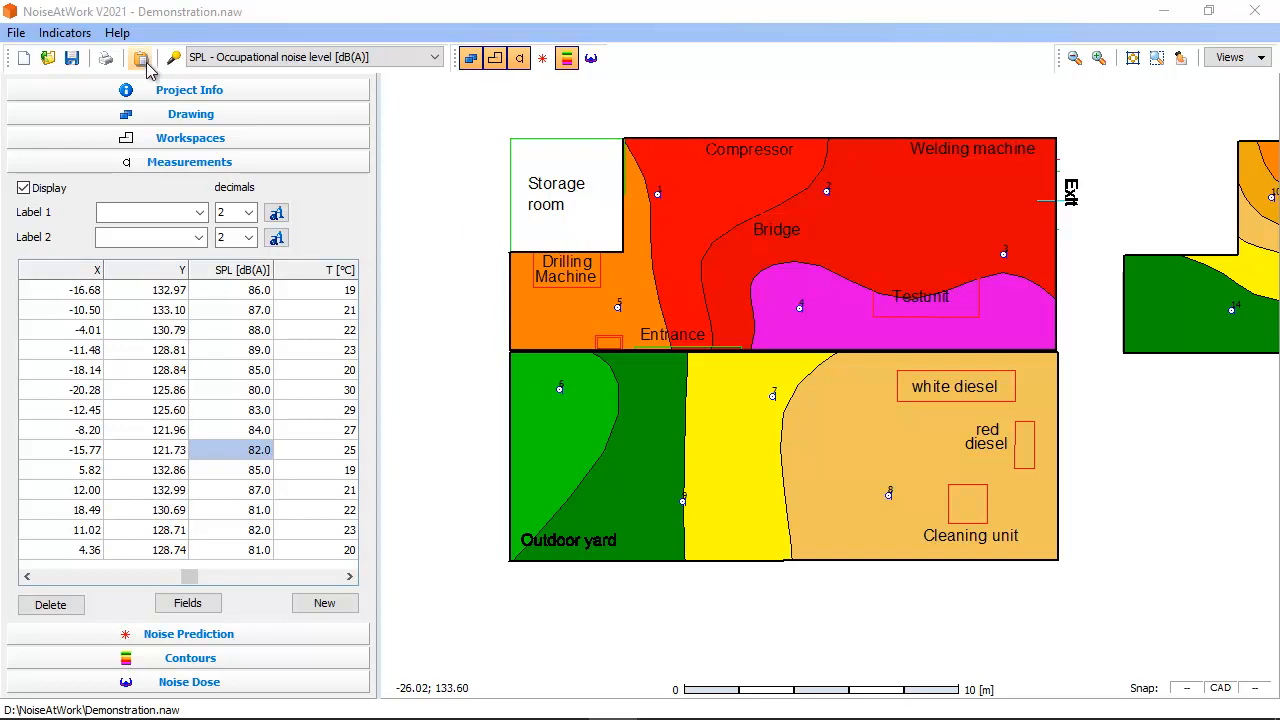
Step: Print the ground floor map to the clipboard with its legend, 2000 pixels wide with the aspect ratio preserved
left_click(14, 36)
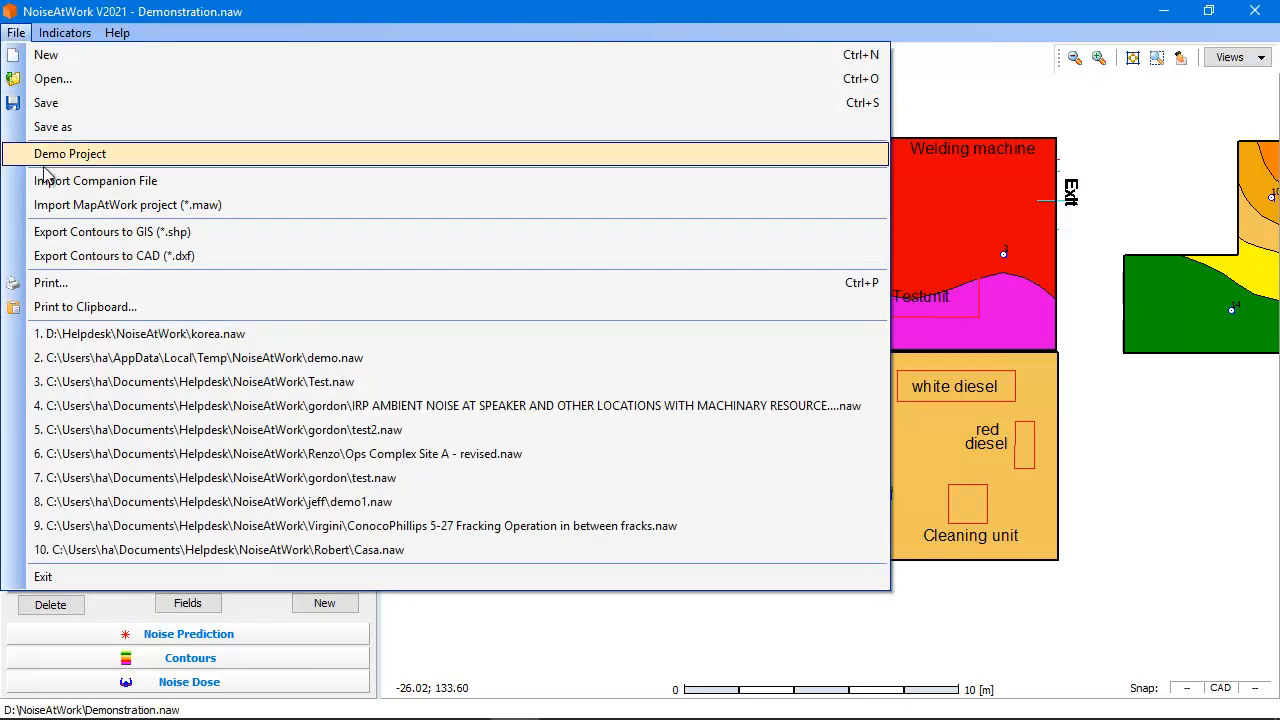
left_click(120, 313)
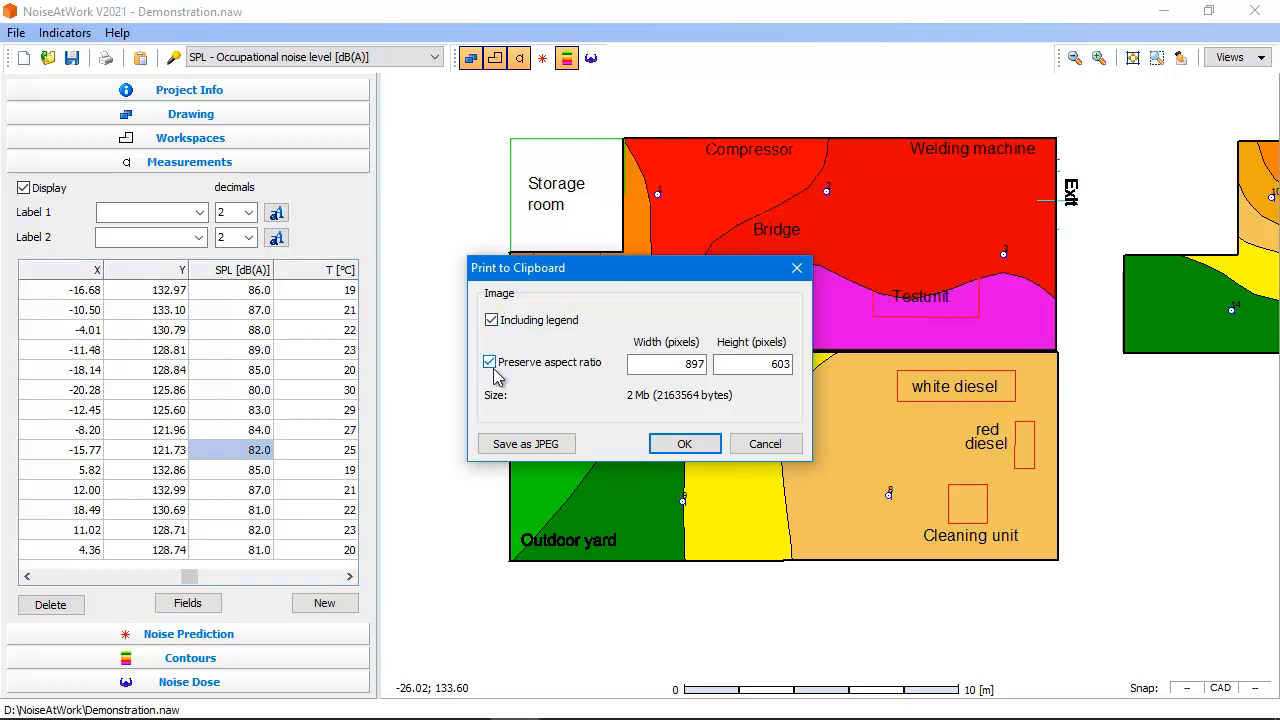
double_click(660, 368)
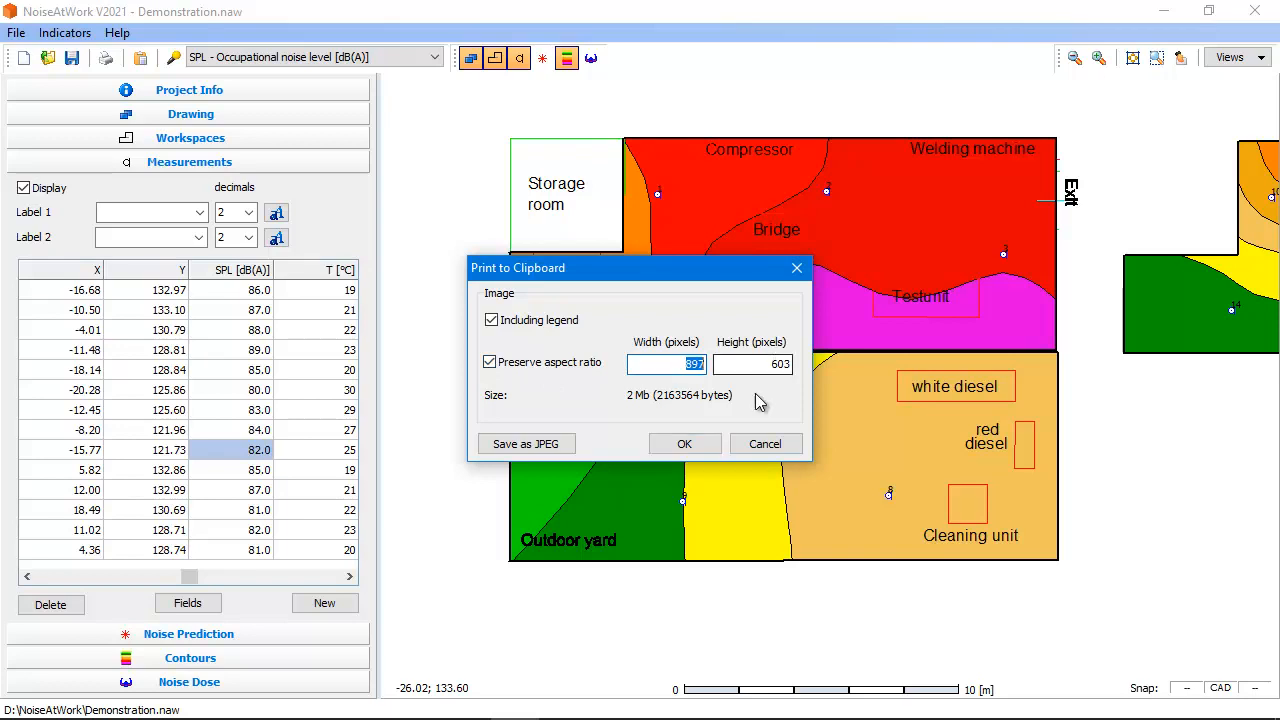
type("2000")
key("Tab")
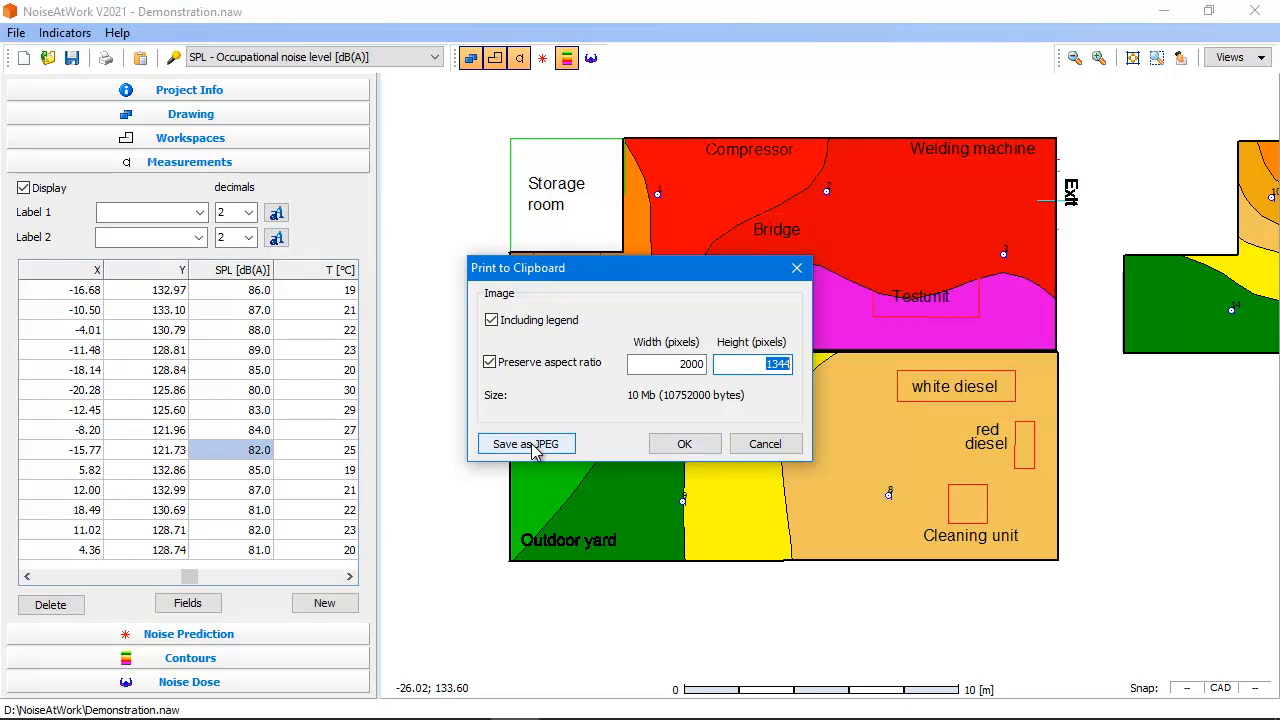
left_click(684, 446)
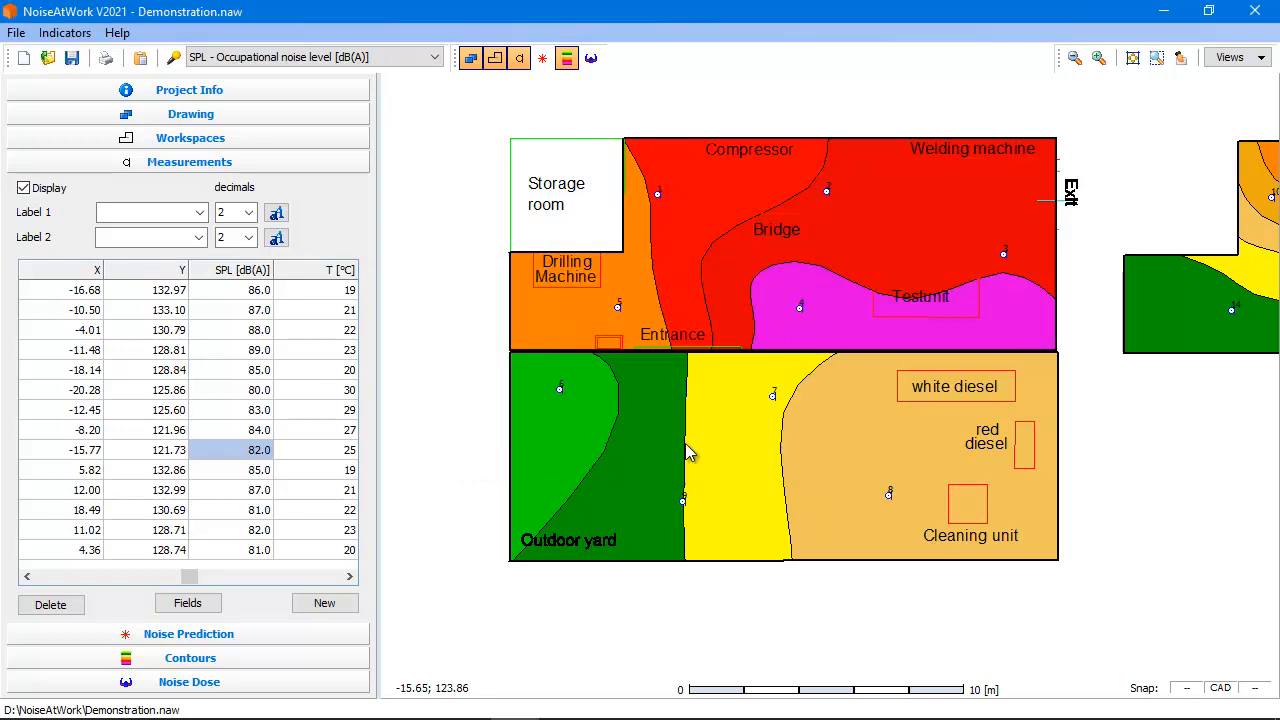
Step: Switch to Word, create a blank document and paste the copied noise map image into it
mouse_move(458, 712)
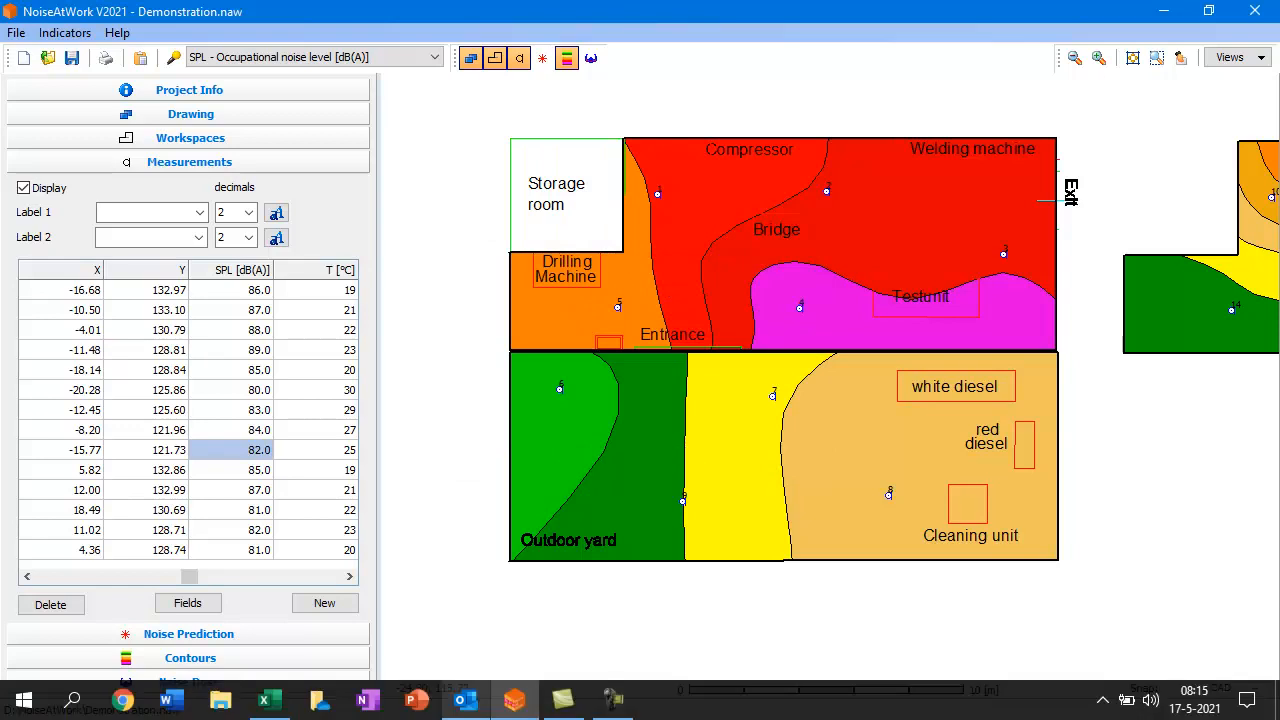
left_click(189, 709)
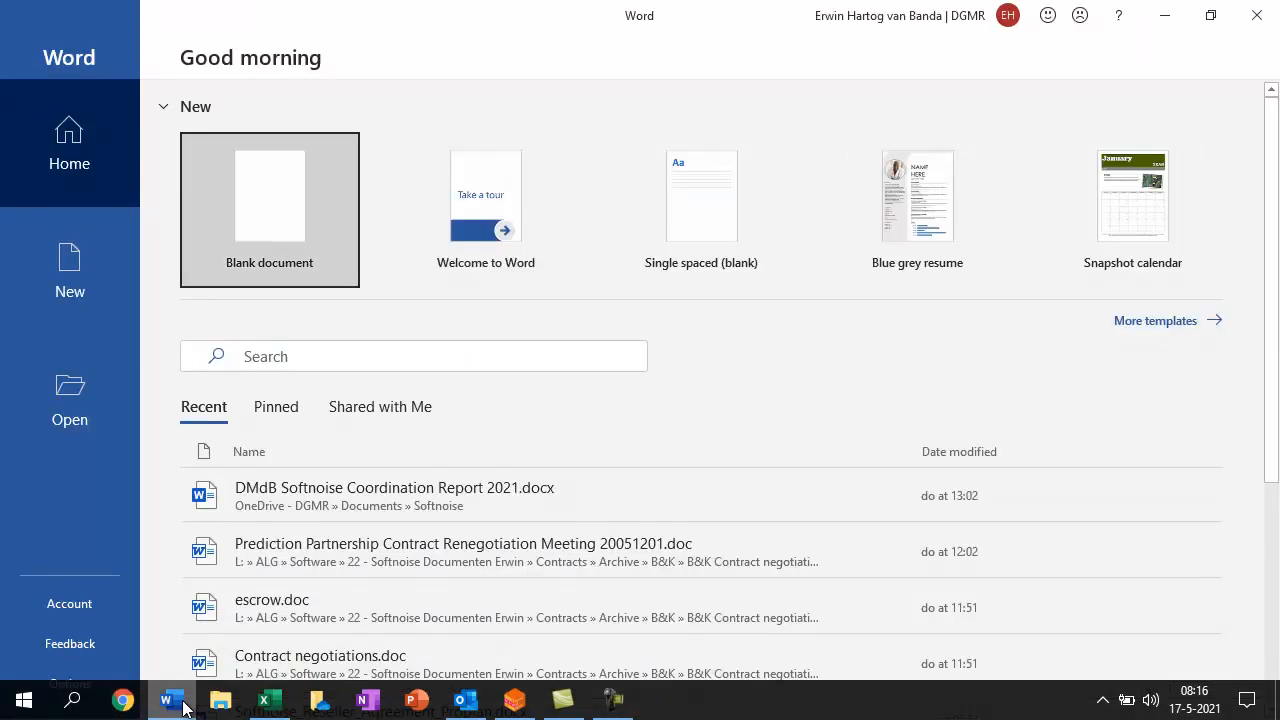
left_click(287, 206)
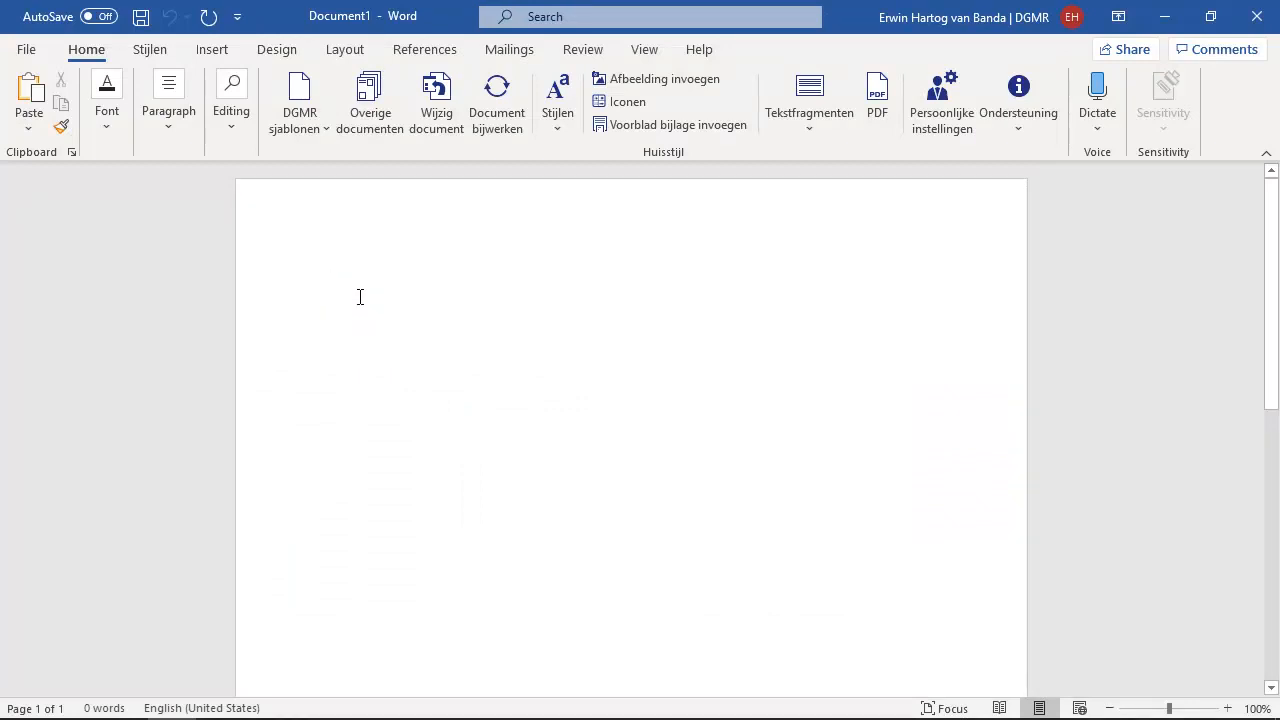
key("ctrl+v")
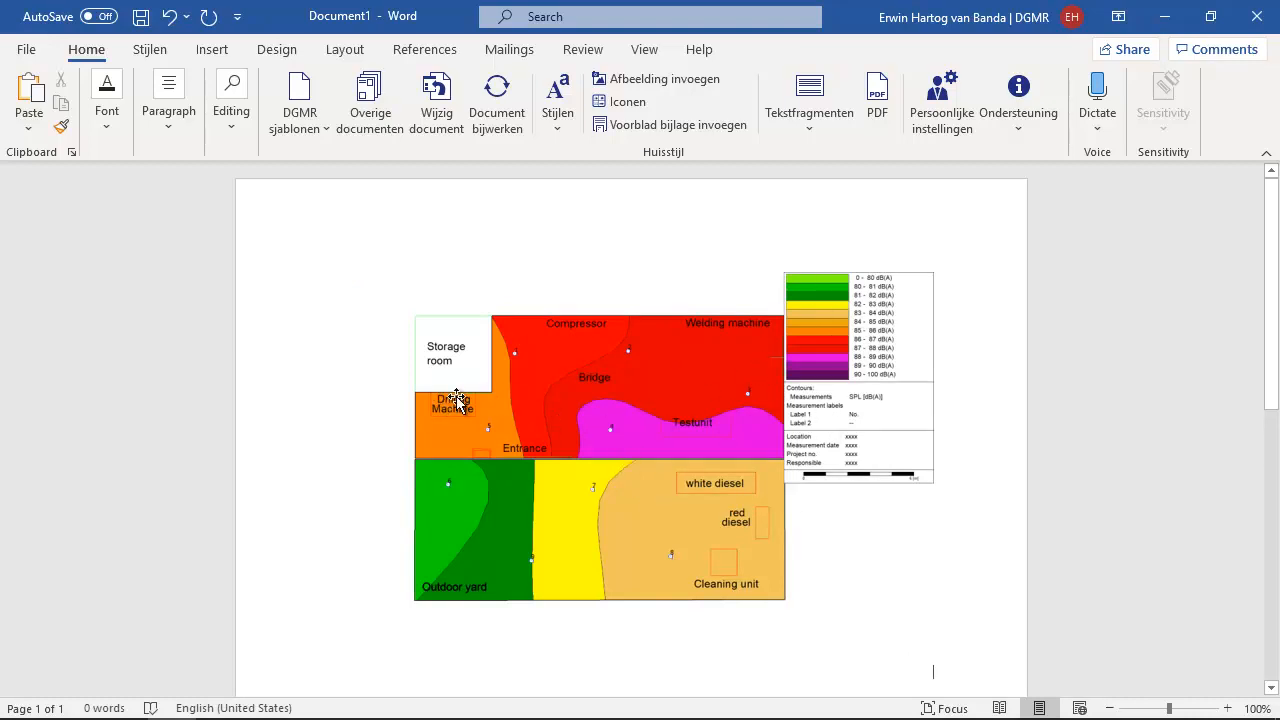
Step: Examine the sharpness of the pasted map's labels and contours up close, and return to NoiseAtWork
scroll(456, 395, "up", 5, "ctrl")
scroll(456, 395, "up", 18, "ctrl")
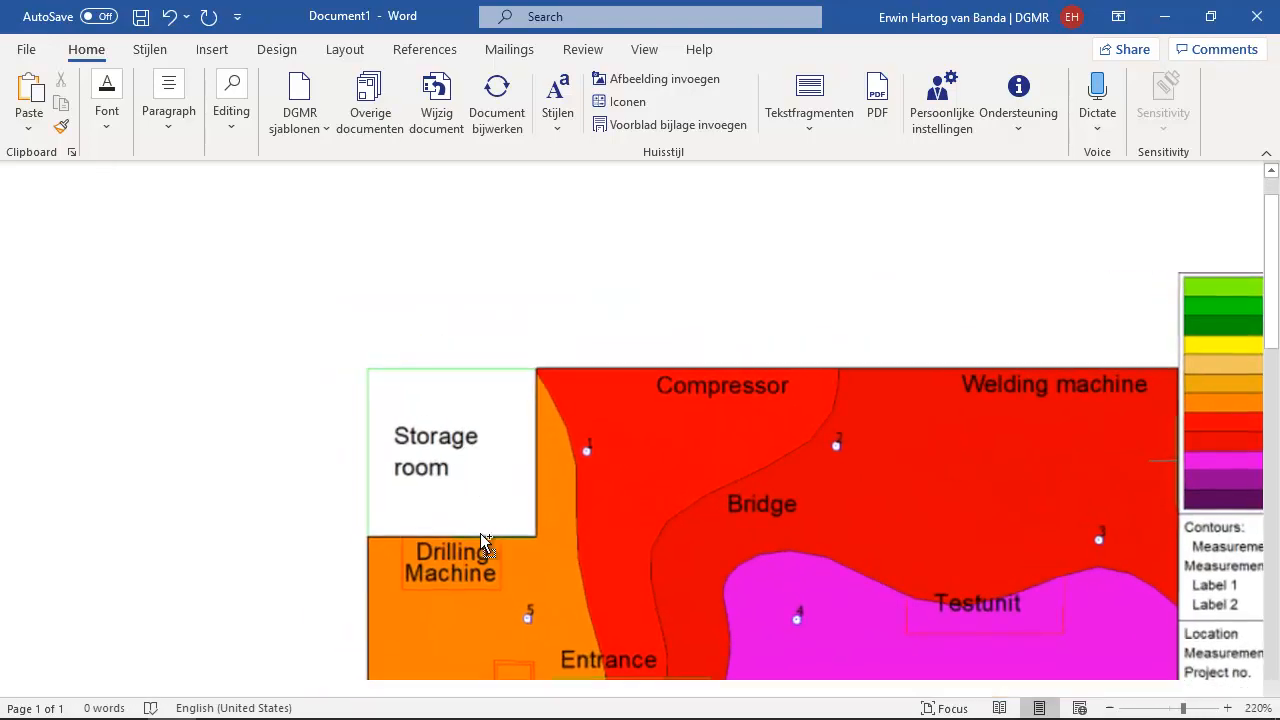
scroll(528, 571, "up", 2, "ctrl")
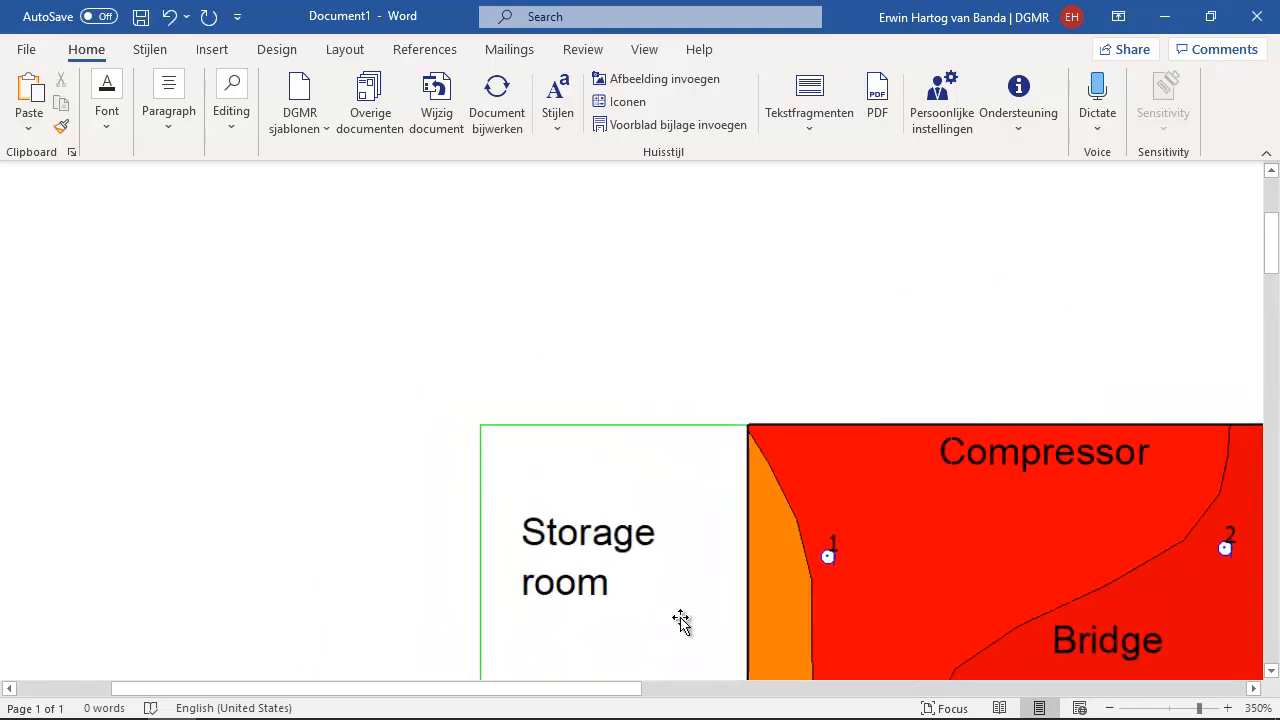
scroll(677, 600, "up", 1)
scroll(677, 600, "down", 5)
scroll(677, 603, "up", 3)
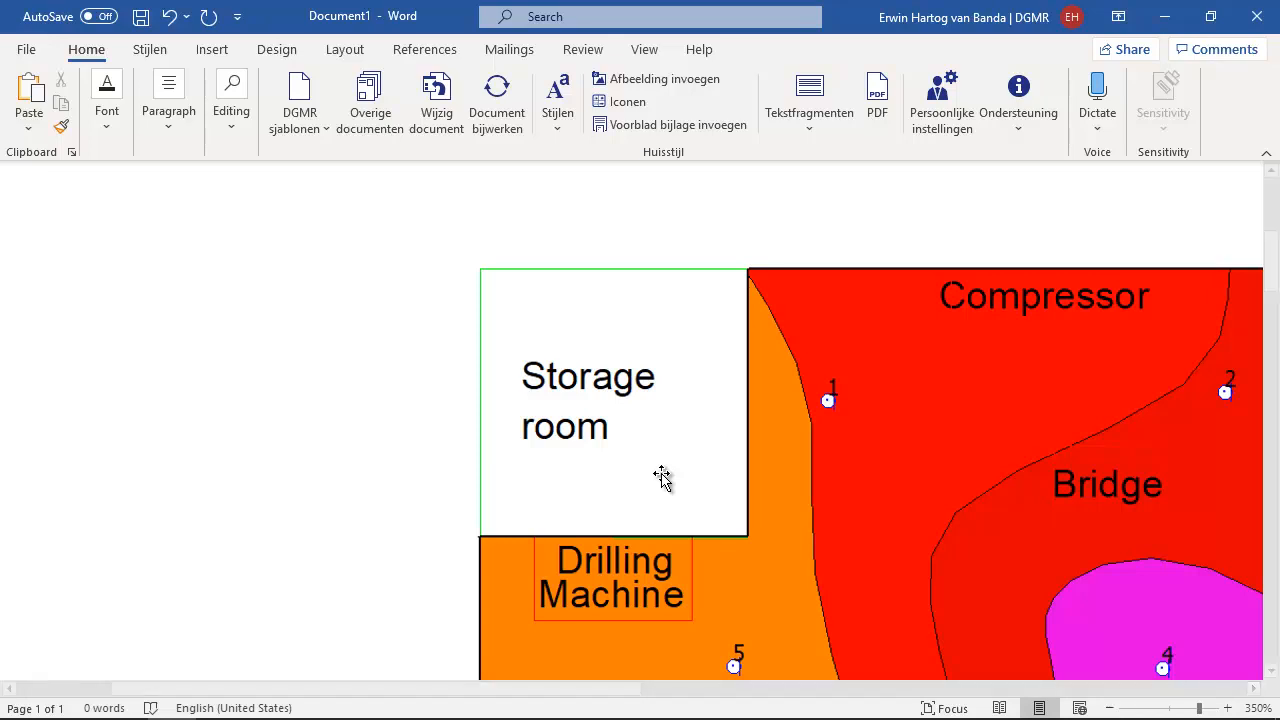
scroll(665, 510, "down", 18, "ctrl")
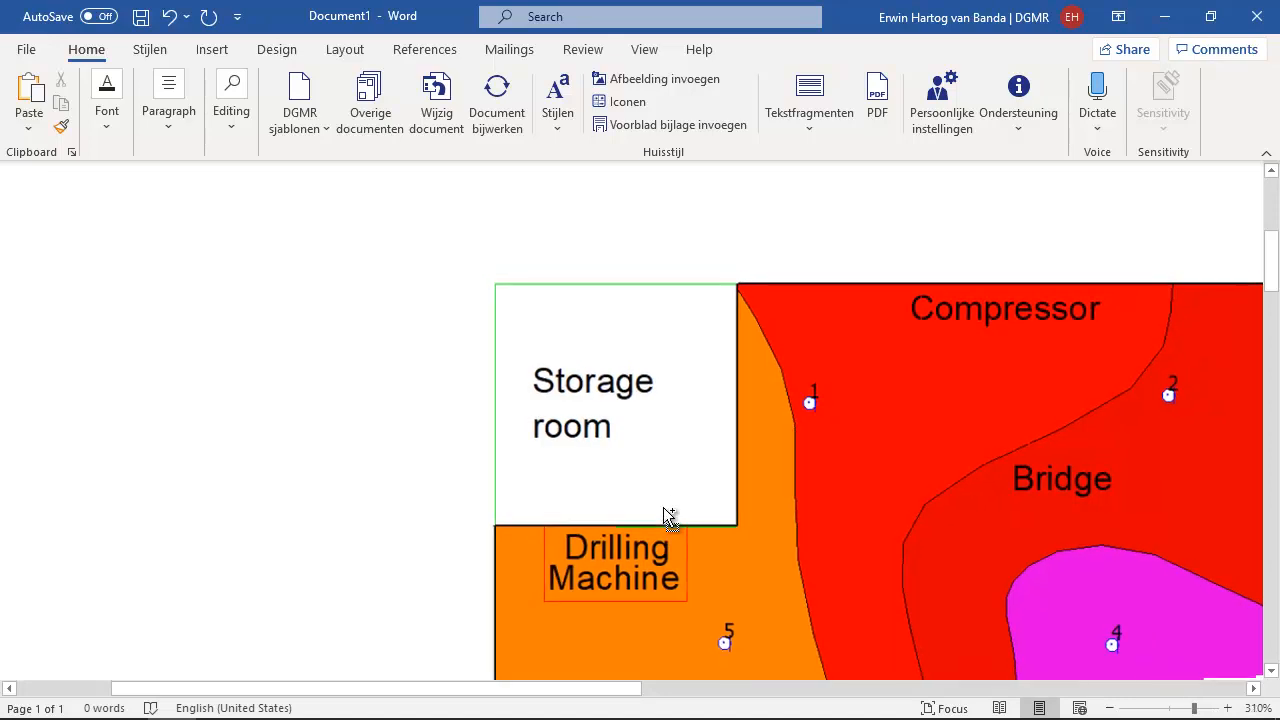
scroll(665, 510, "down", 11, "ctrl")
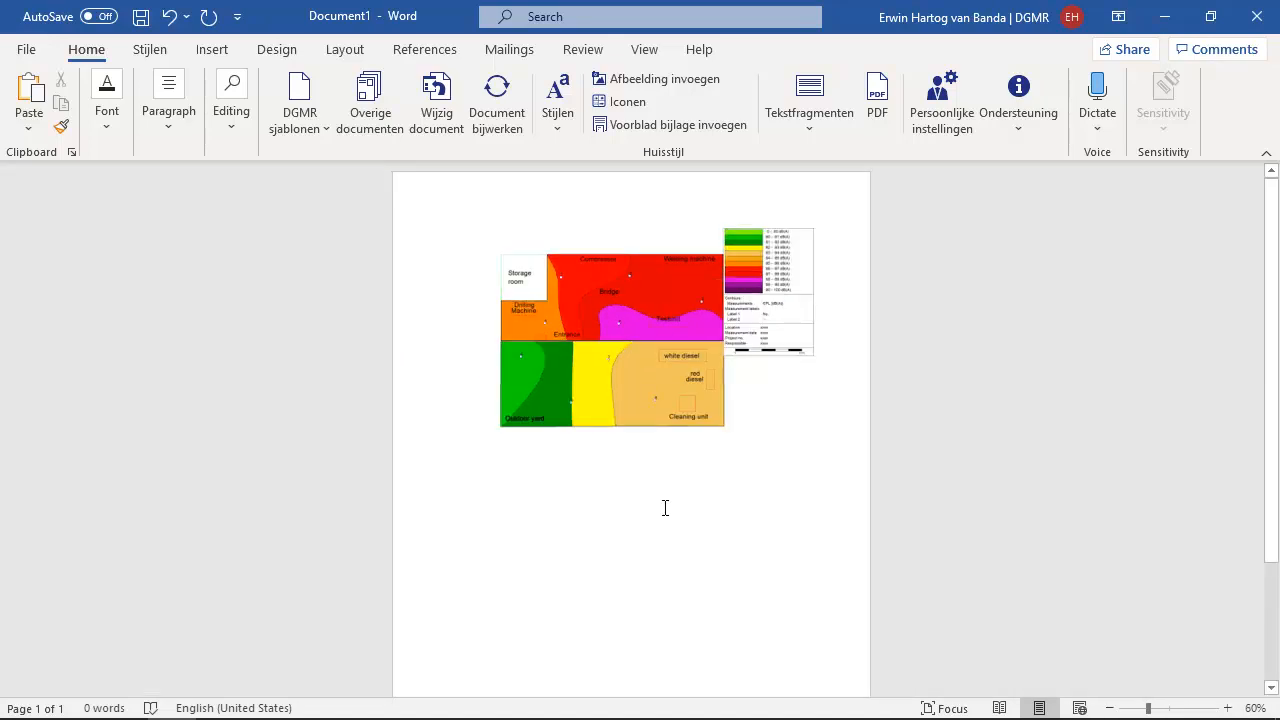
key("alt+Tab")
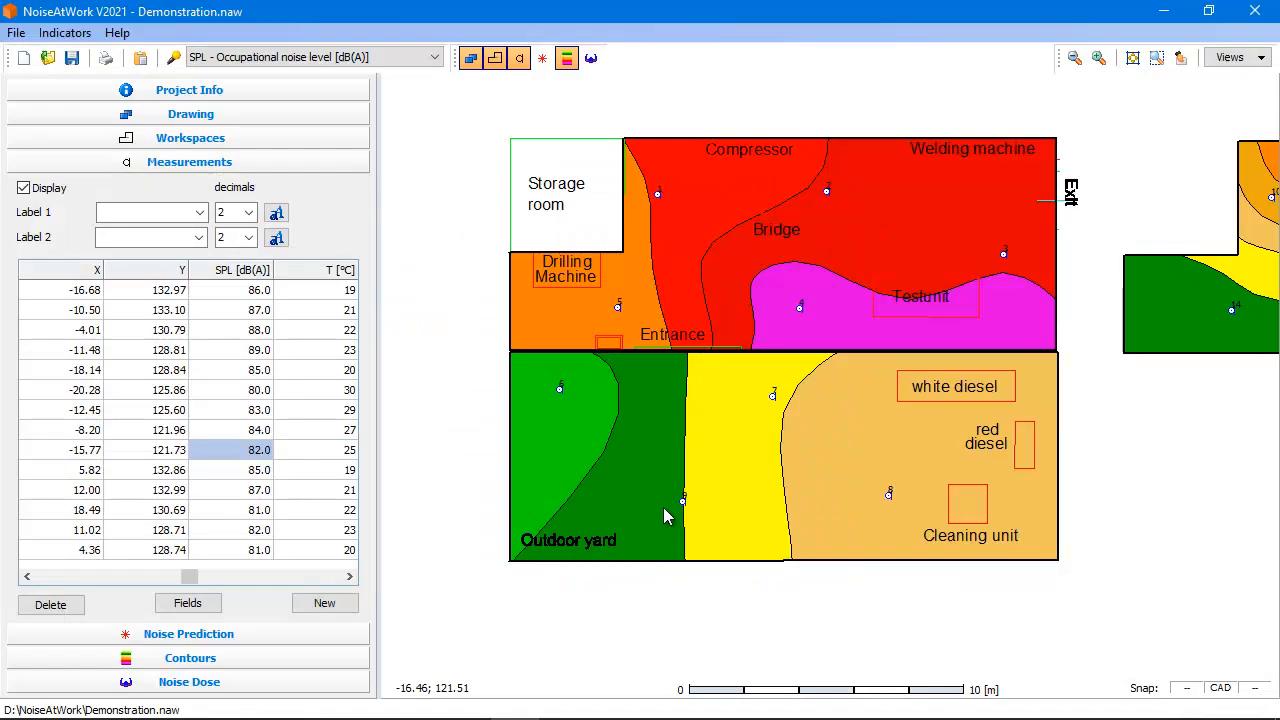